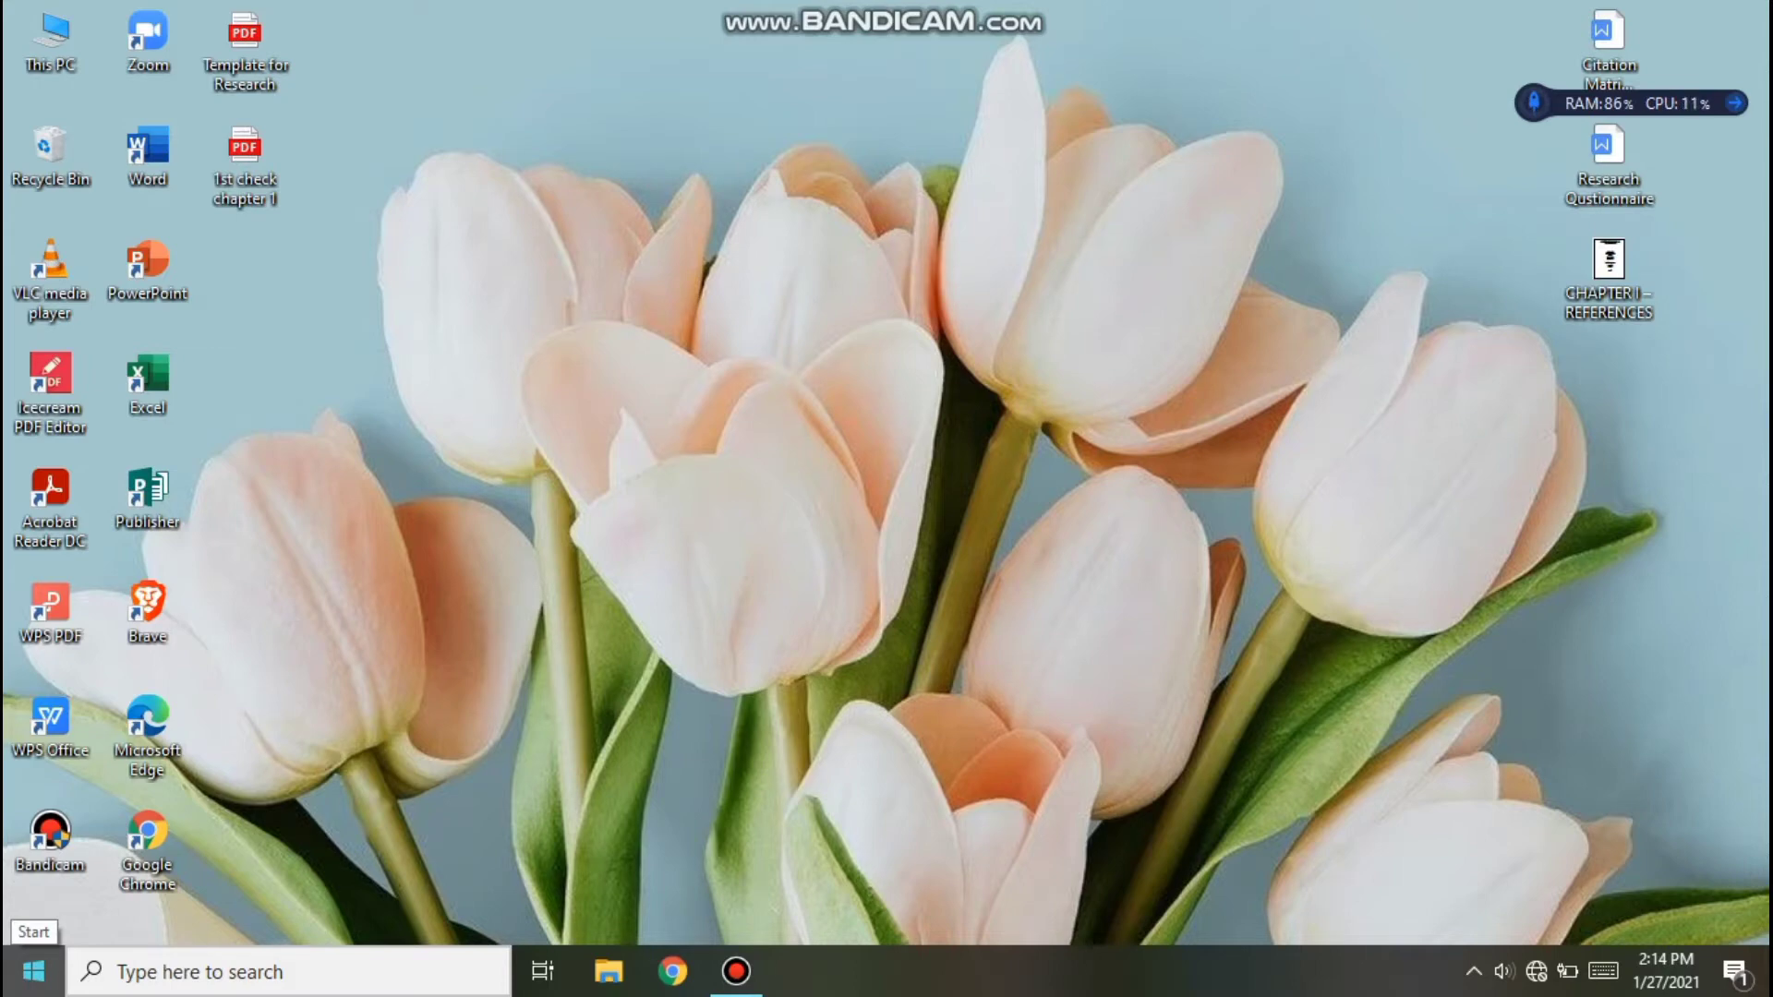
# Step: Open the user's temporary files folder with the Run command %TEMP%
pyautogui.rightClick(33, 971)
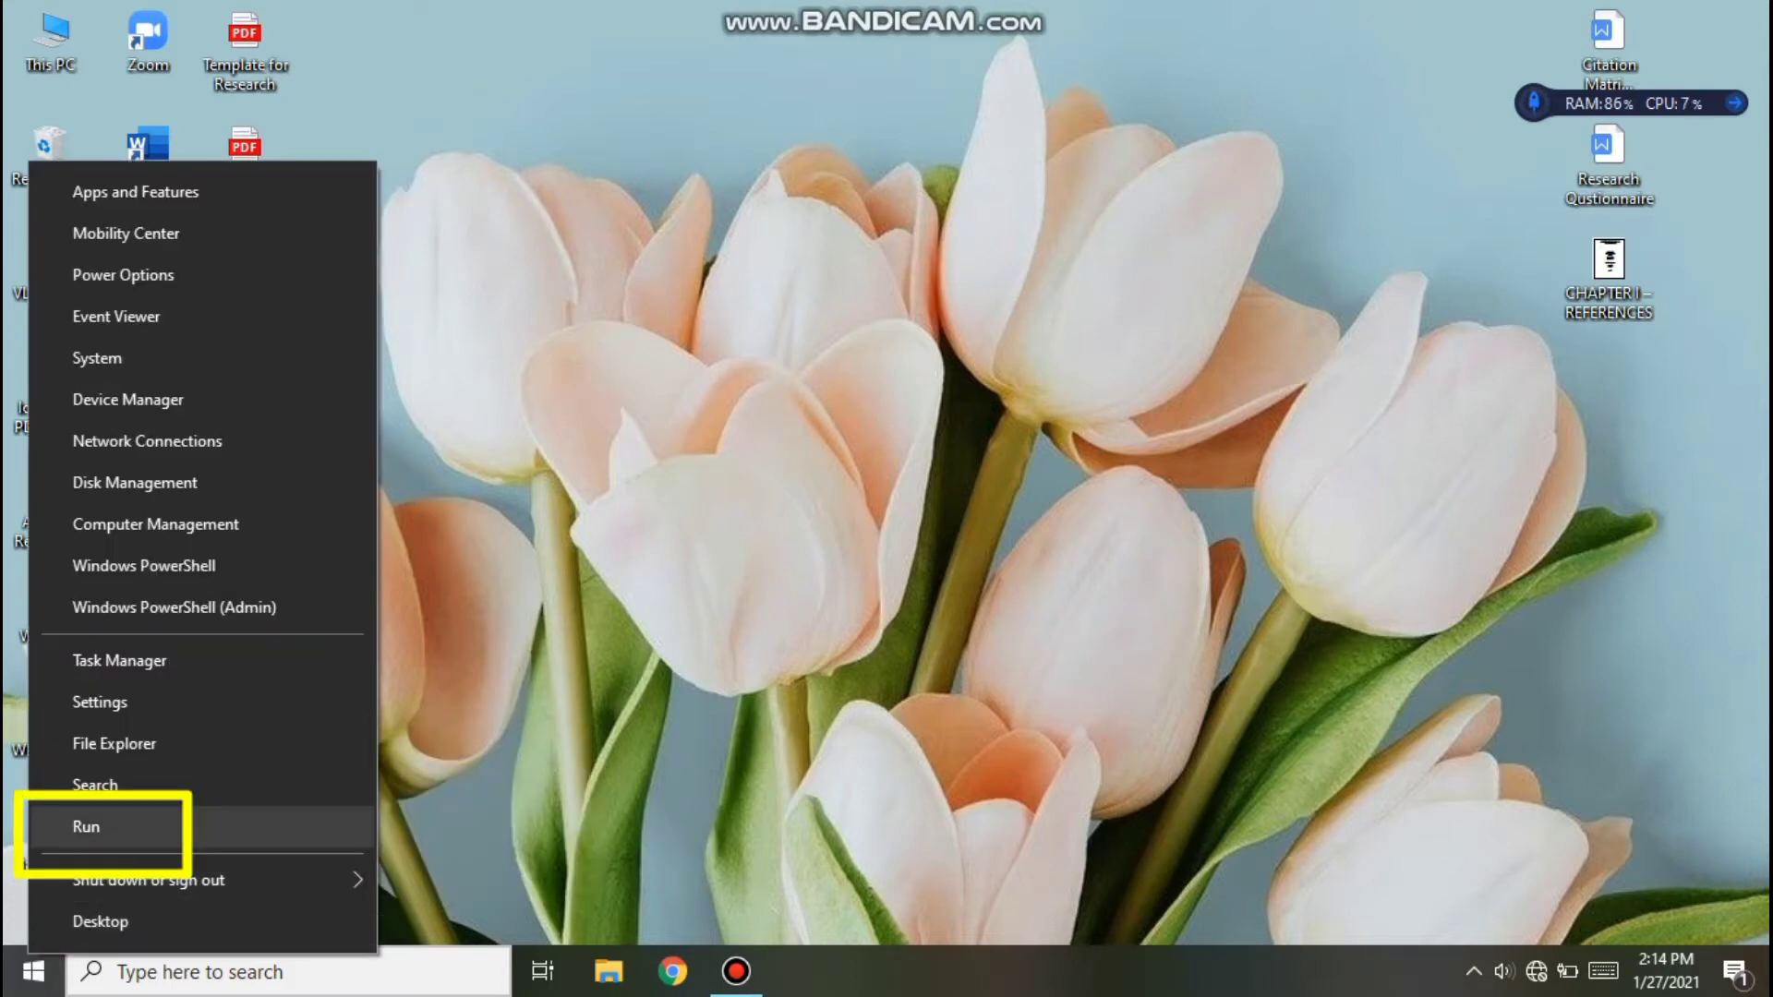
pyautogui.click(86, 828)
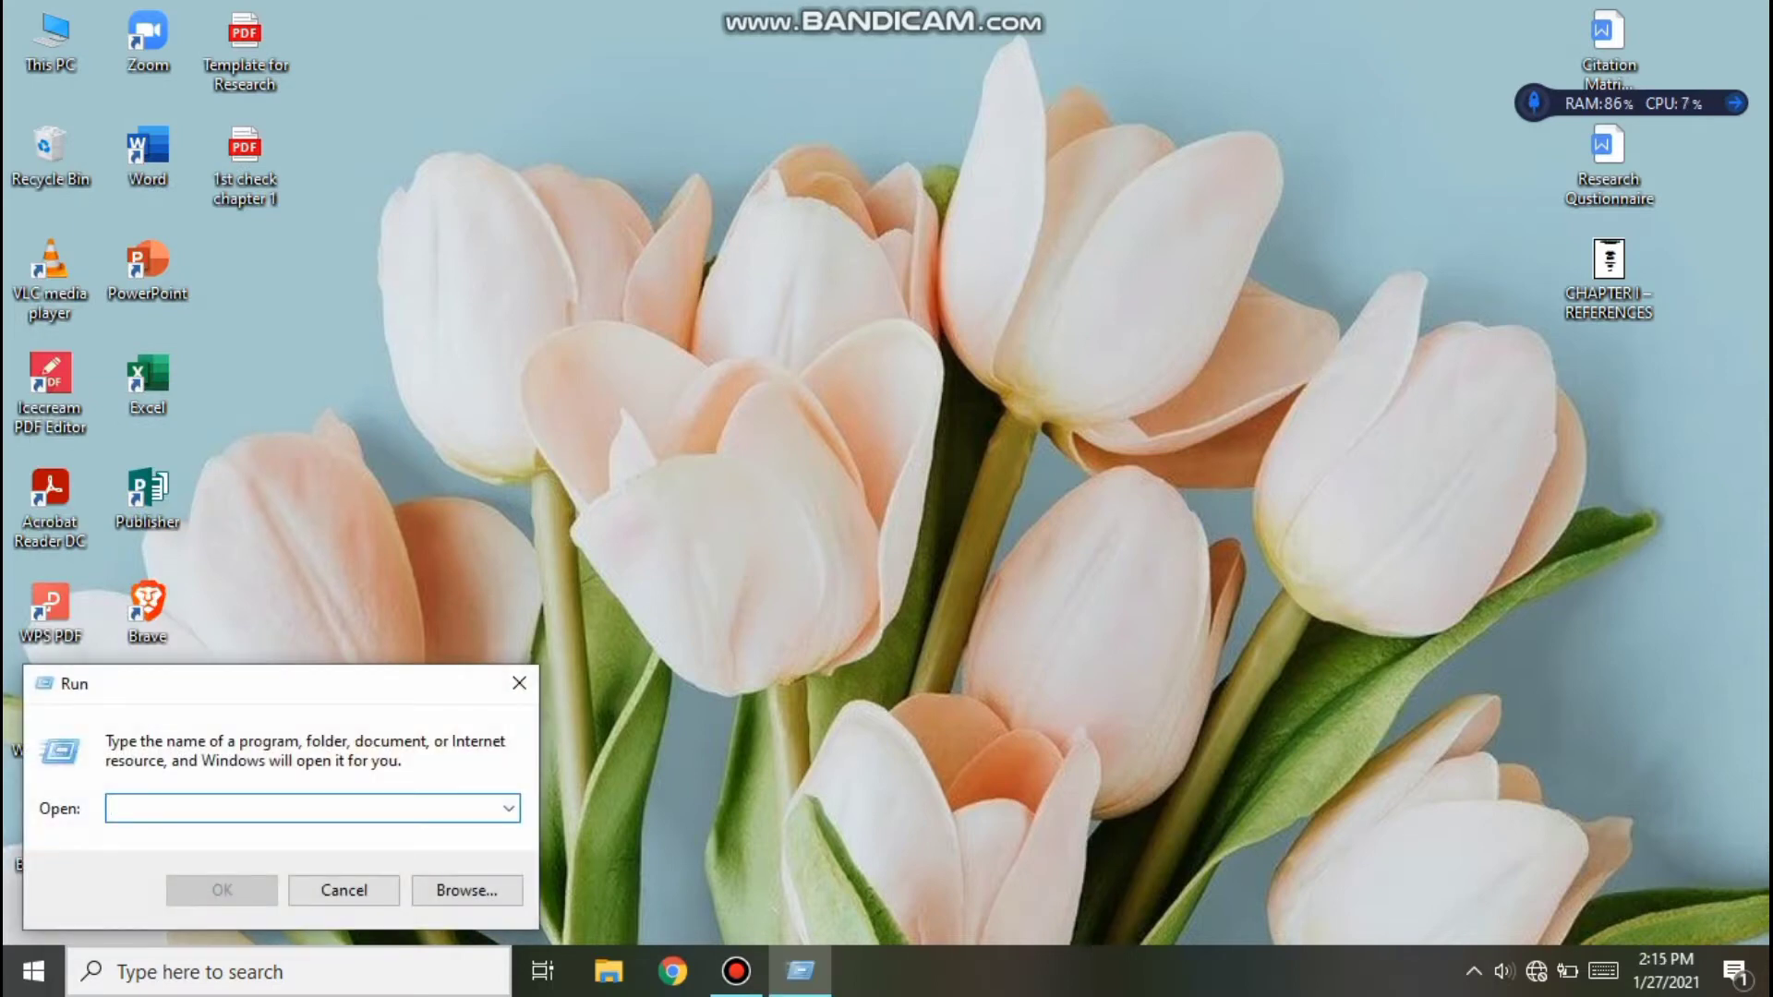
pyautogui.write('%TEMP%')
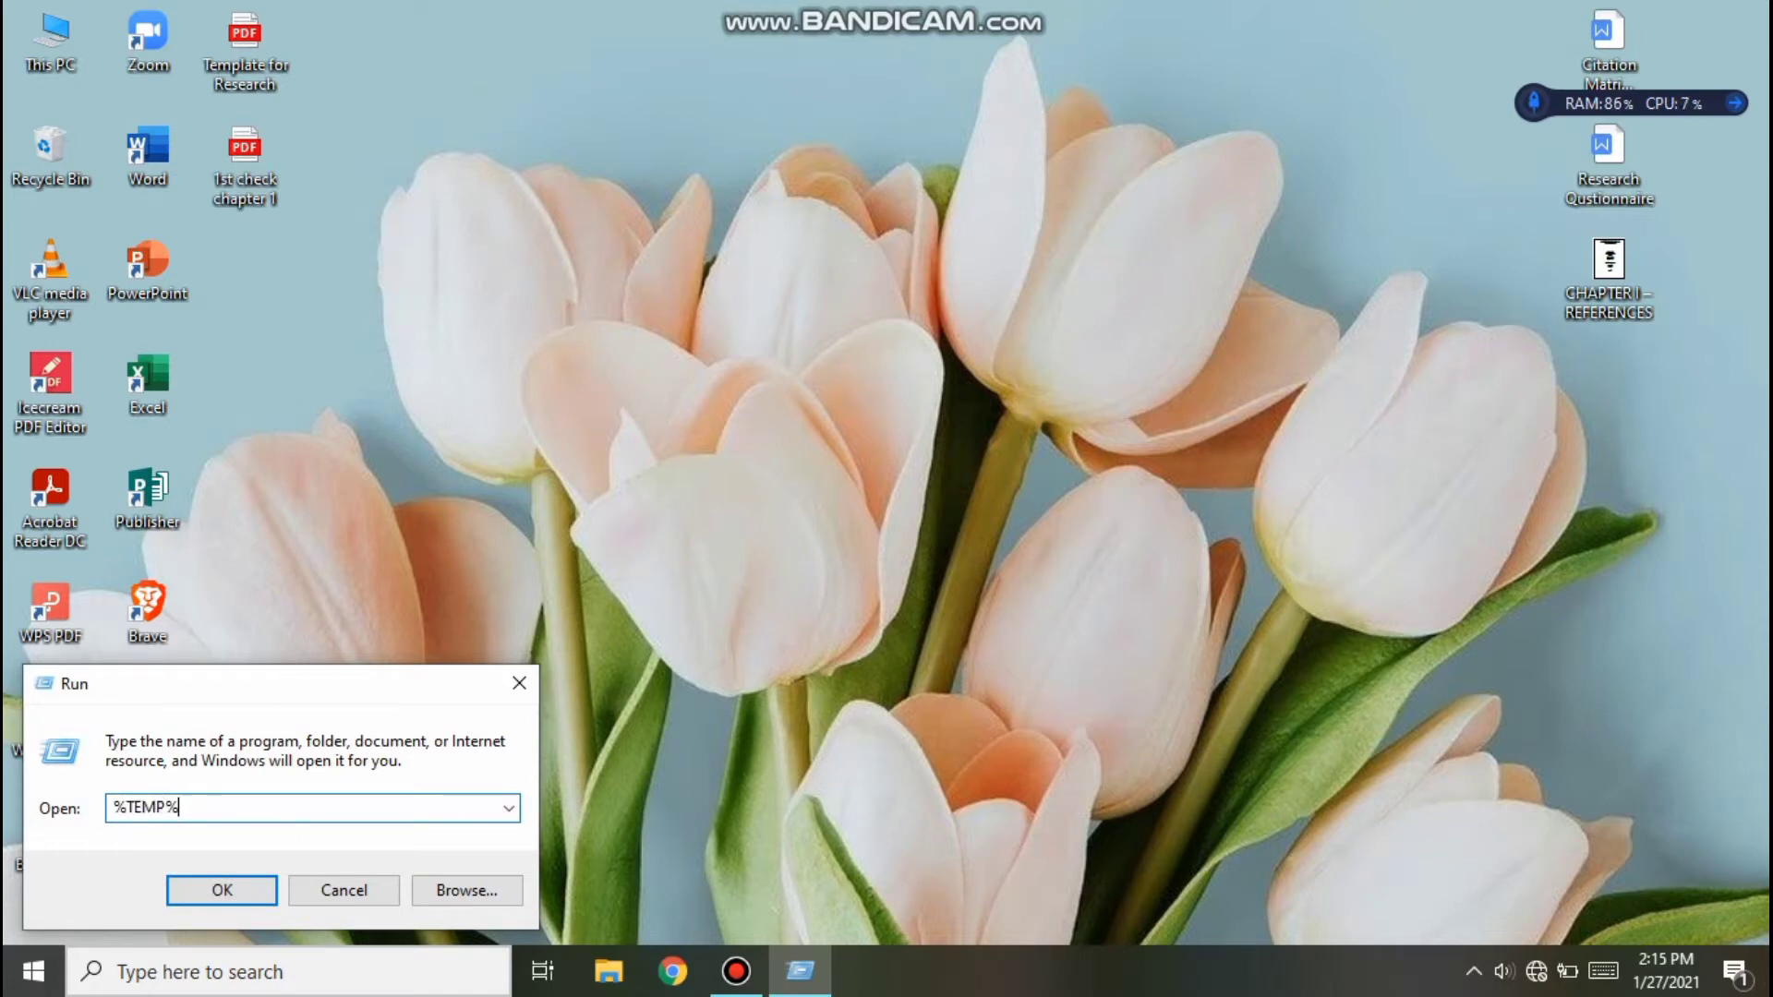
pyautogui.press('Return')
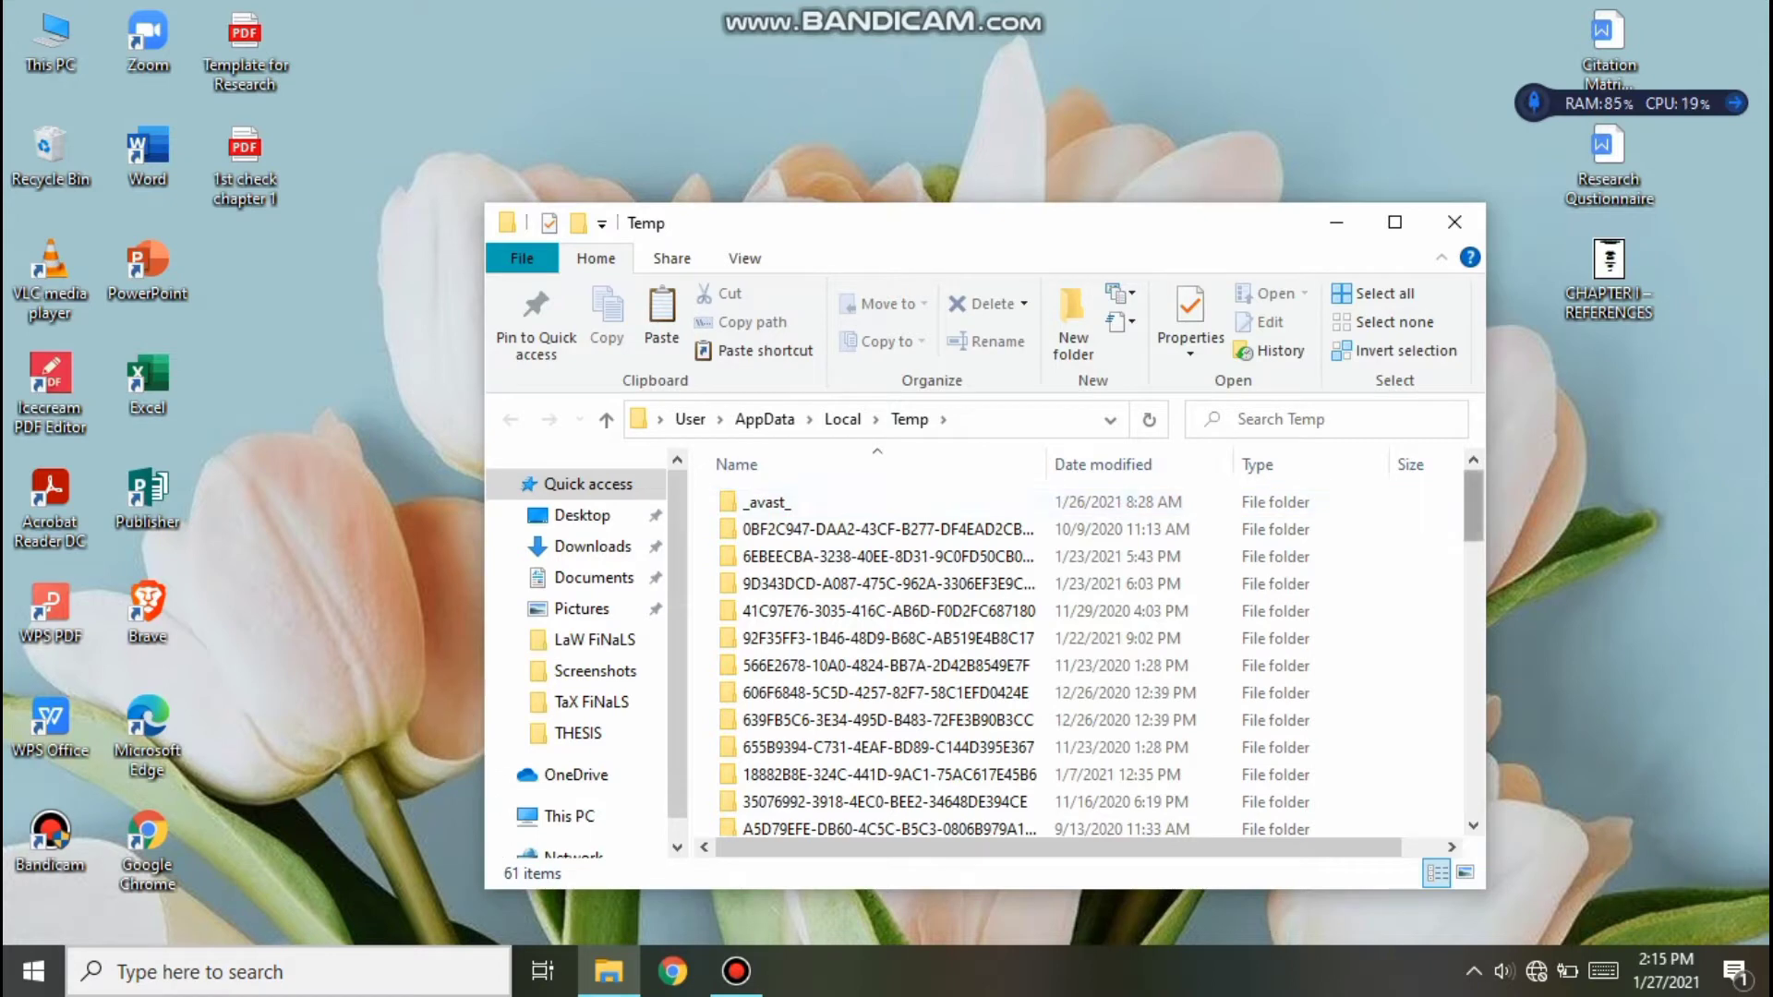
# Step: Delete all items in the user's Temp folder, skip the files in use, and close the folder
pyautogui.moveTo(1474, 506)
pyautogui.mouseDown()
pyautogui.moveTo(1474, 784)
pyautogui.moveTo(1473, 506)
pyautogui.mouseUp()
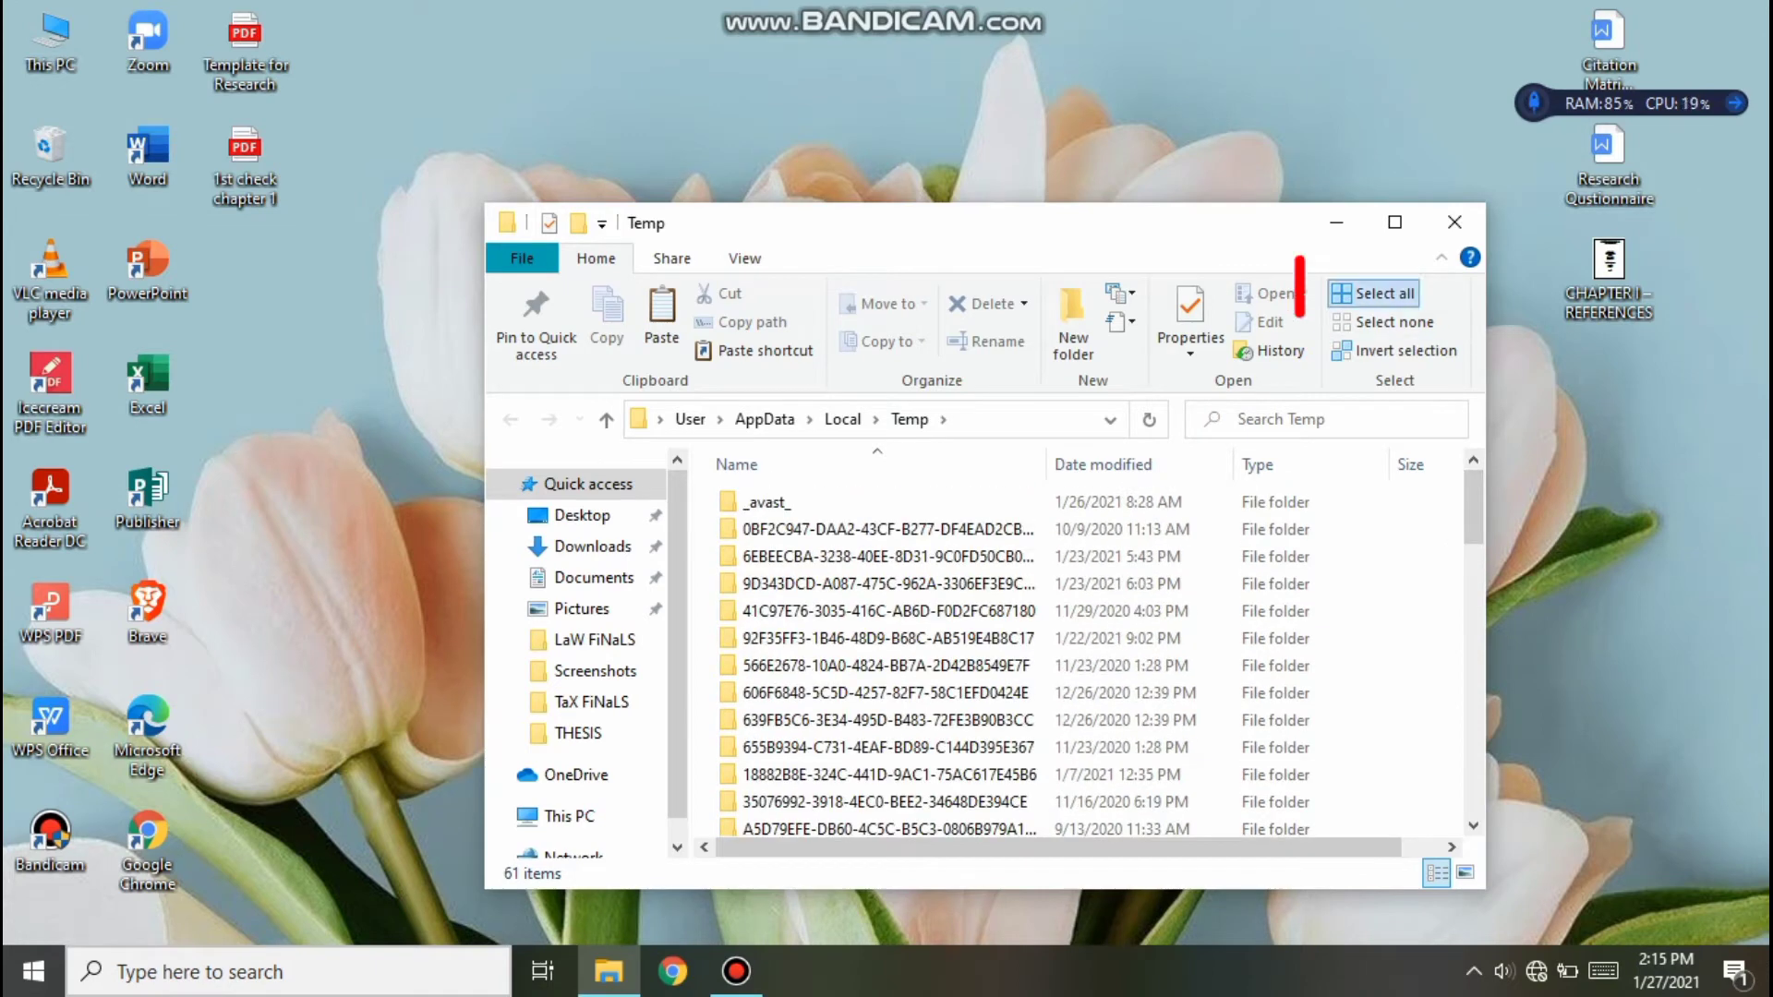
pyautogui.click(1373, 294)
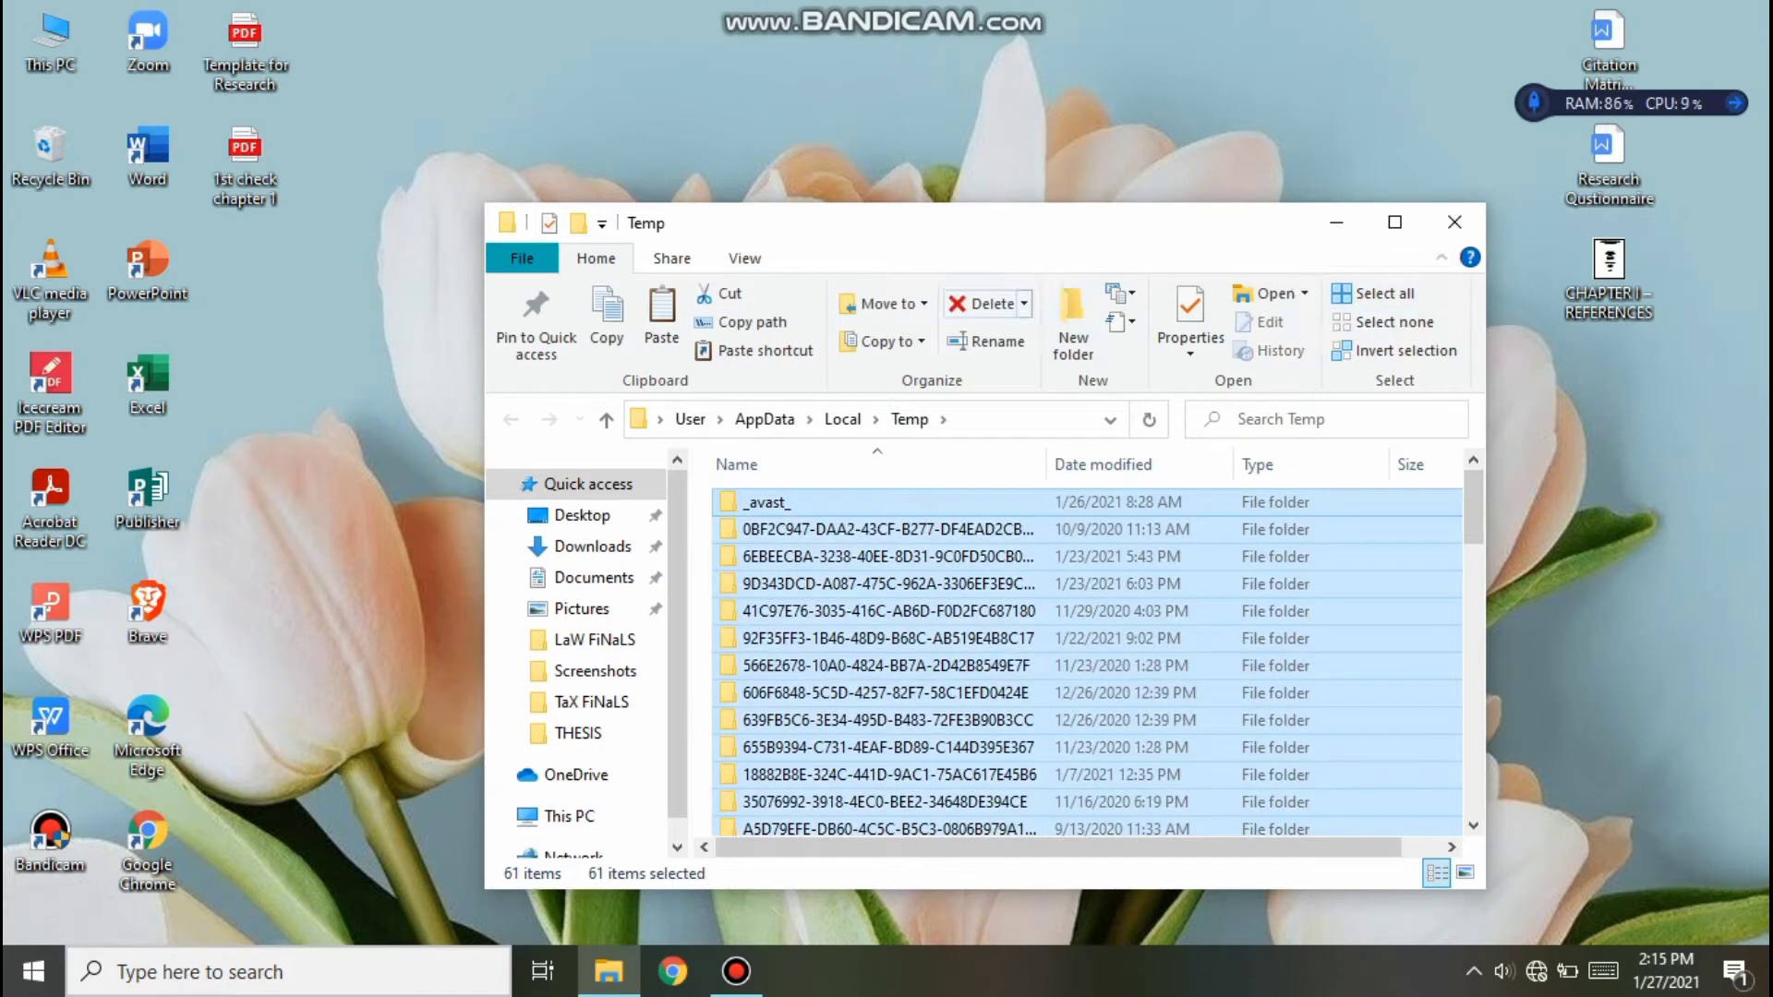
pyautogui.click(990, 304)
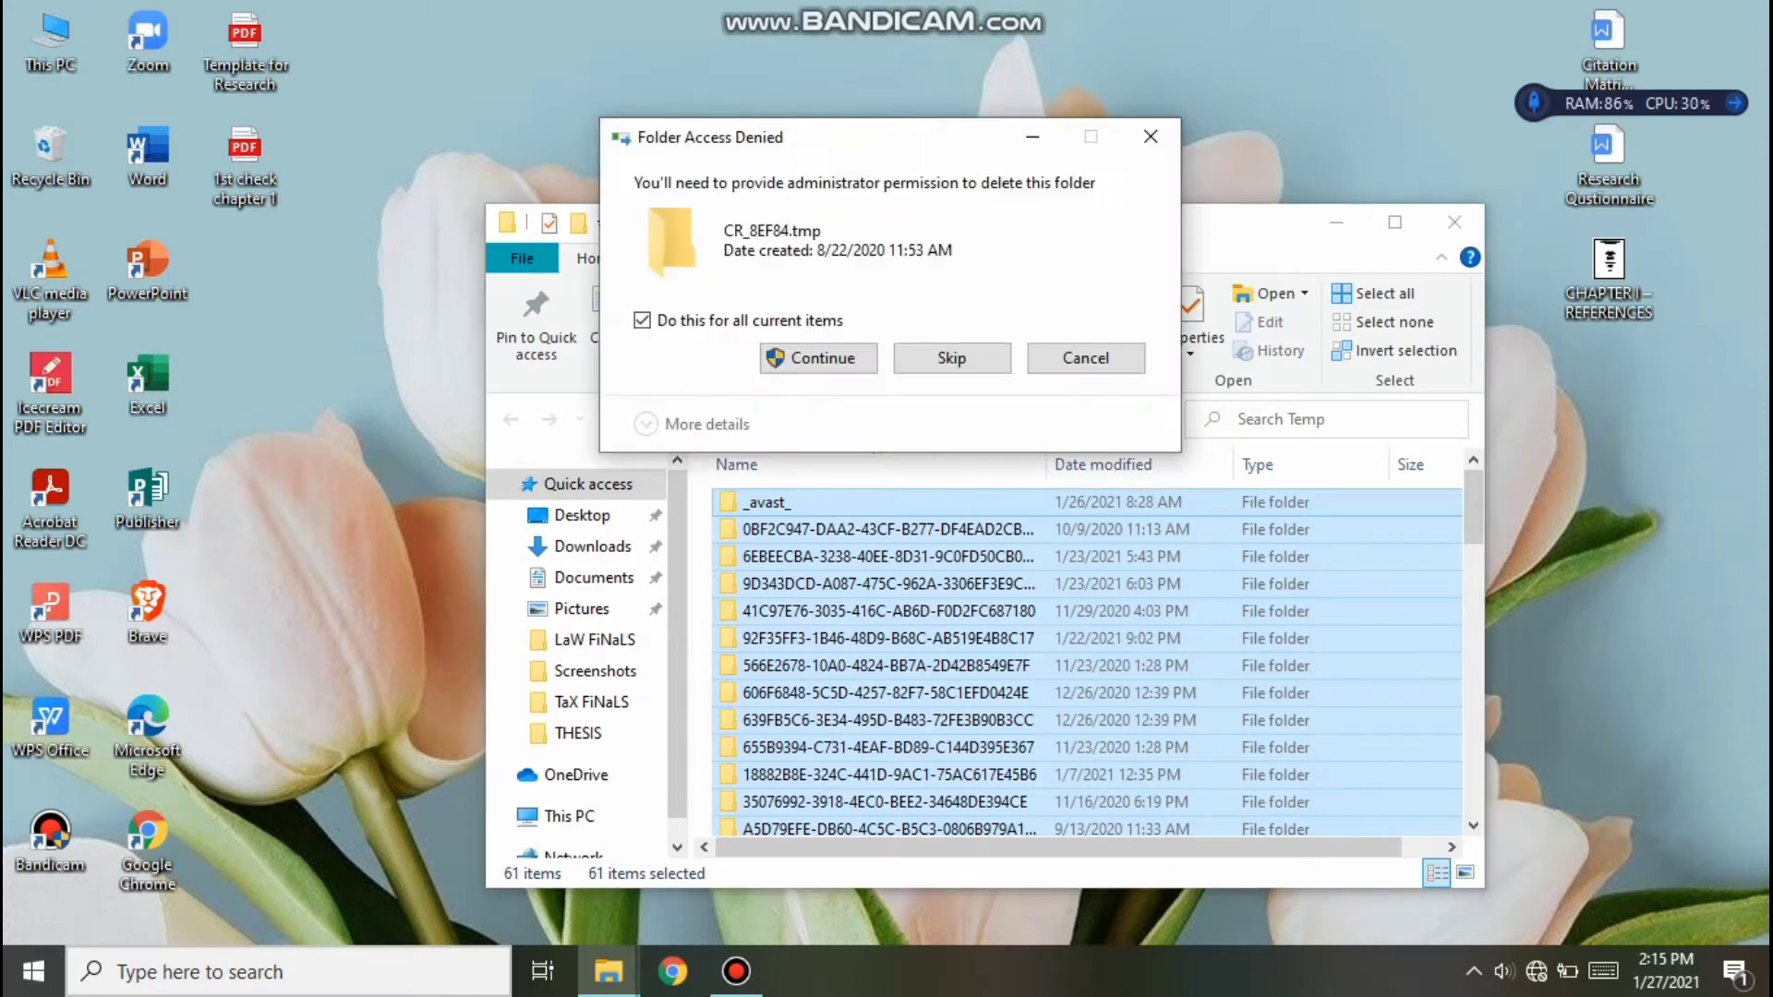
pyautogui.press('Return')
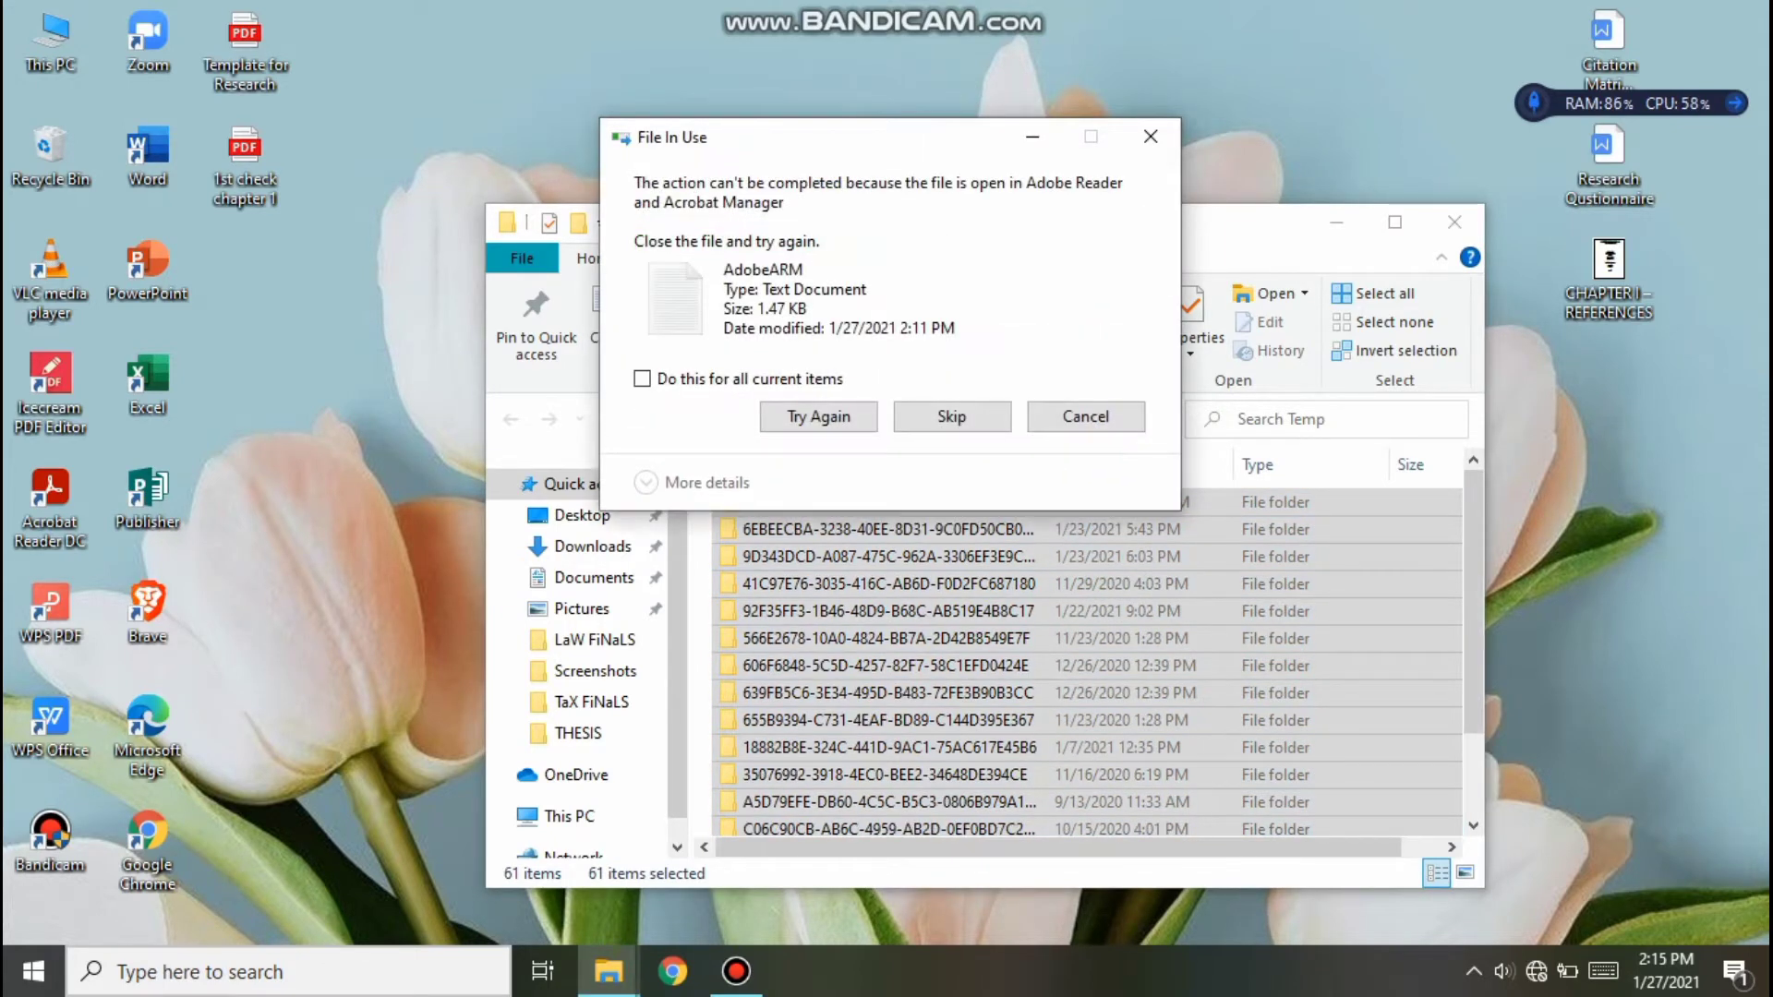
pyautogui.click(925, 419)
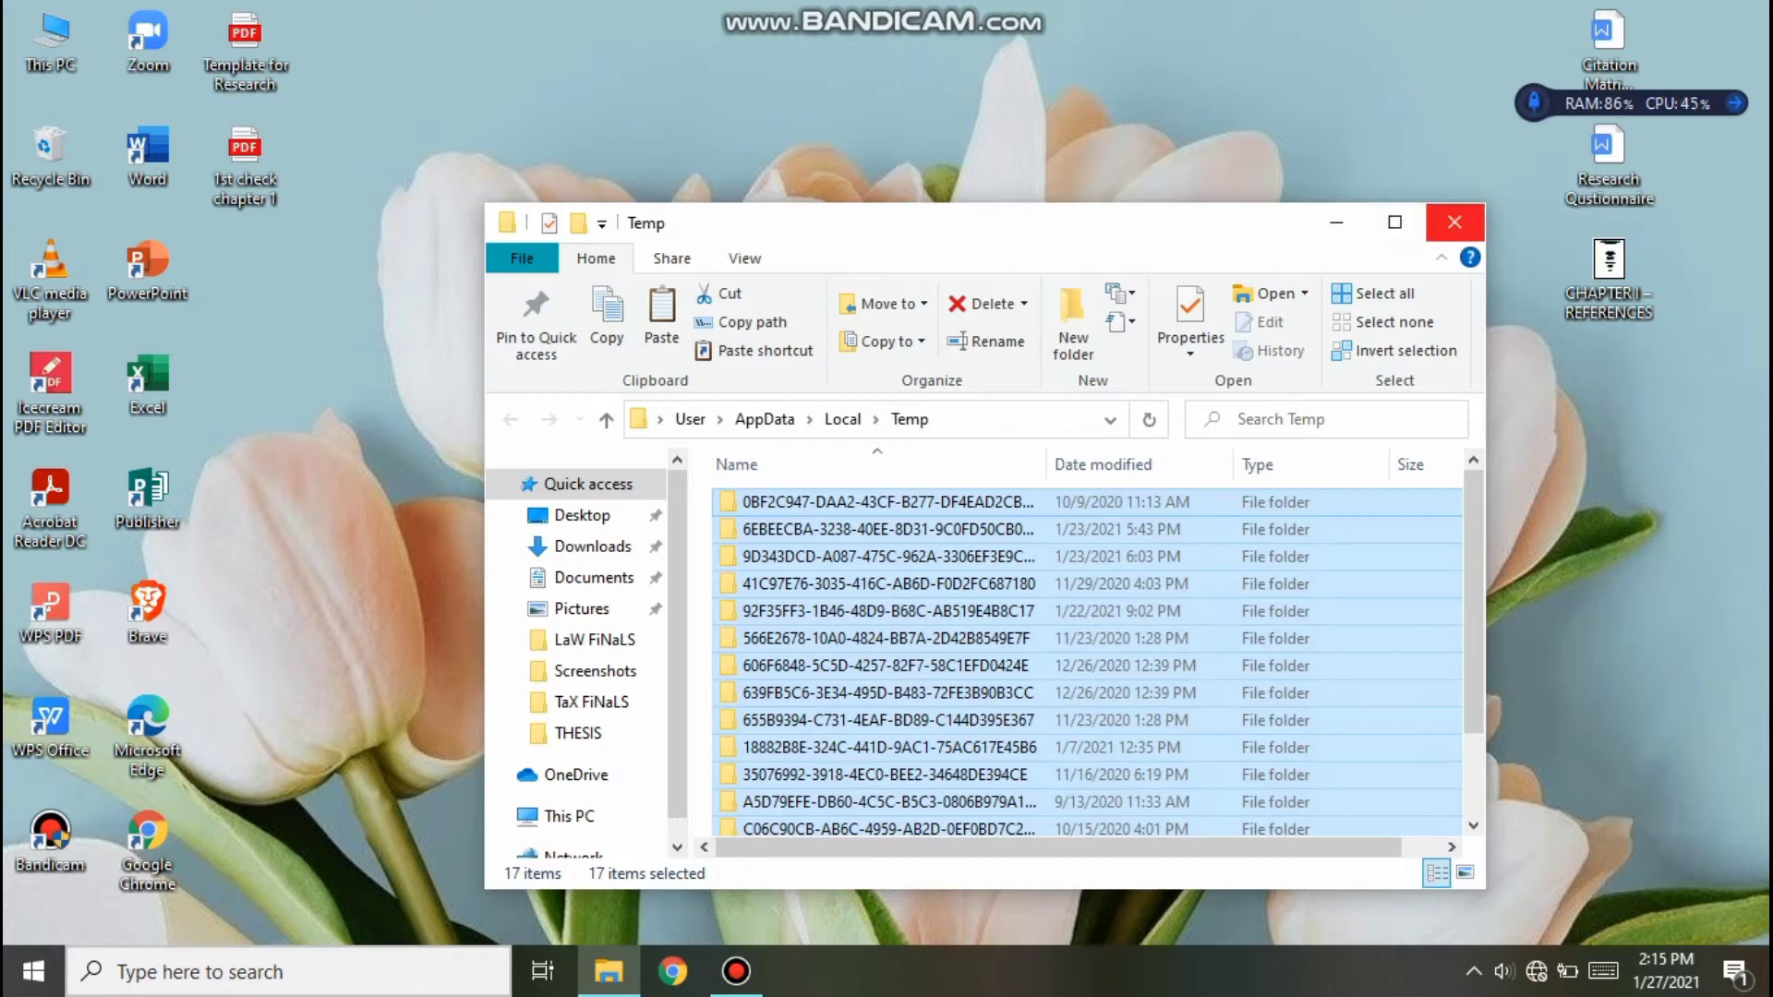
pyautogui.moveTo(1474, 572)
pyautogui.mouseDown()
pyautogui.moveTo(1474, 660)
pyautogui.moveTo(1474, 554)
pyautogui.mouseUp()
pyautogui.click(1454, 222)
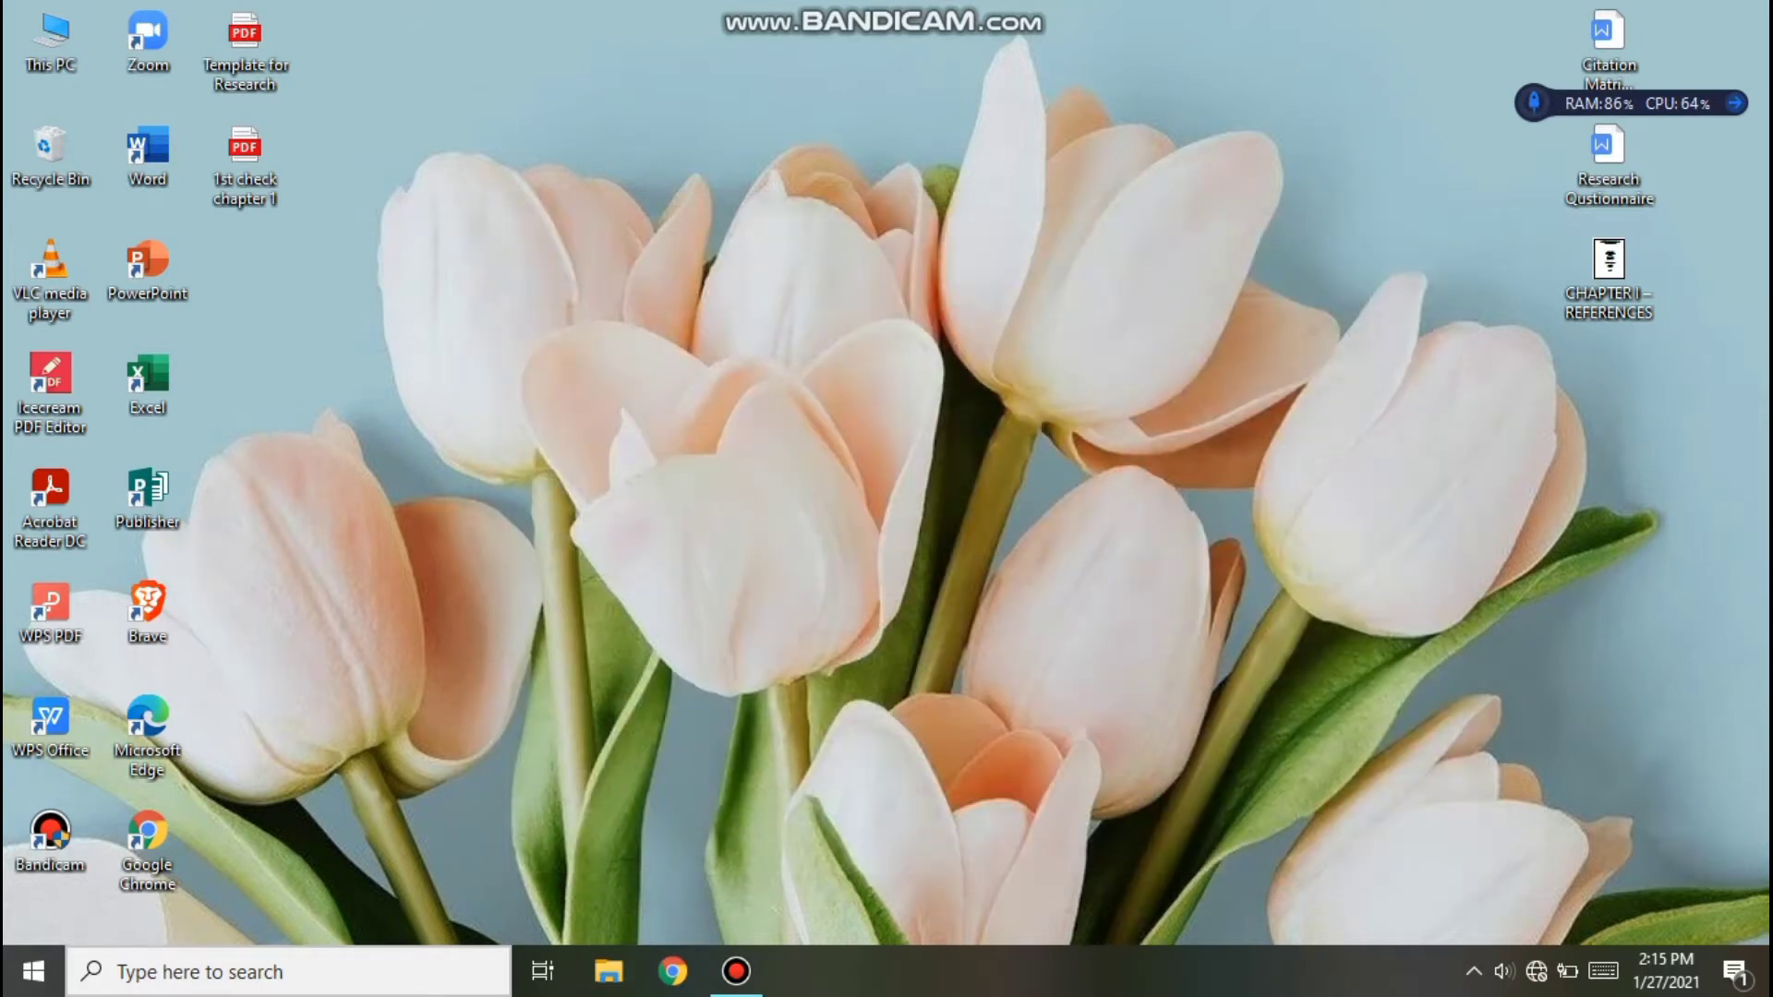
# Step: Open the Windows Temp folder with the Run command TEMP
pyautogui.rightClick(33, 972)
pyautogui.click(75, 834)
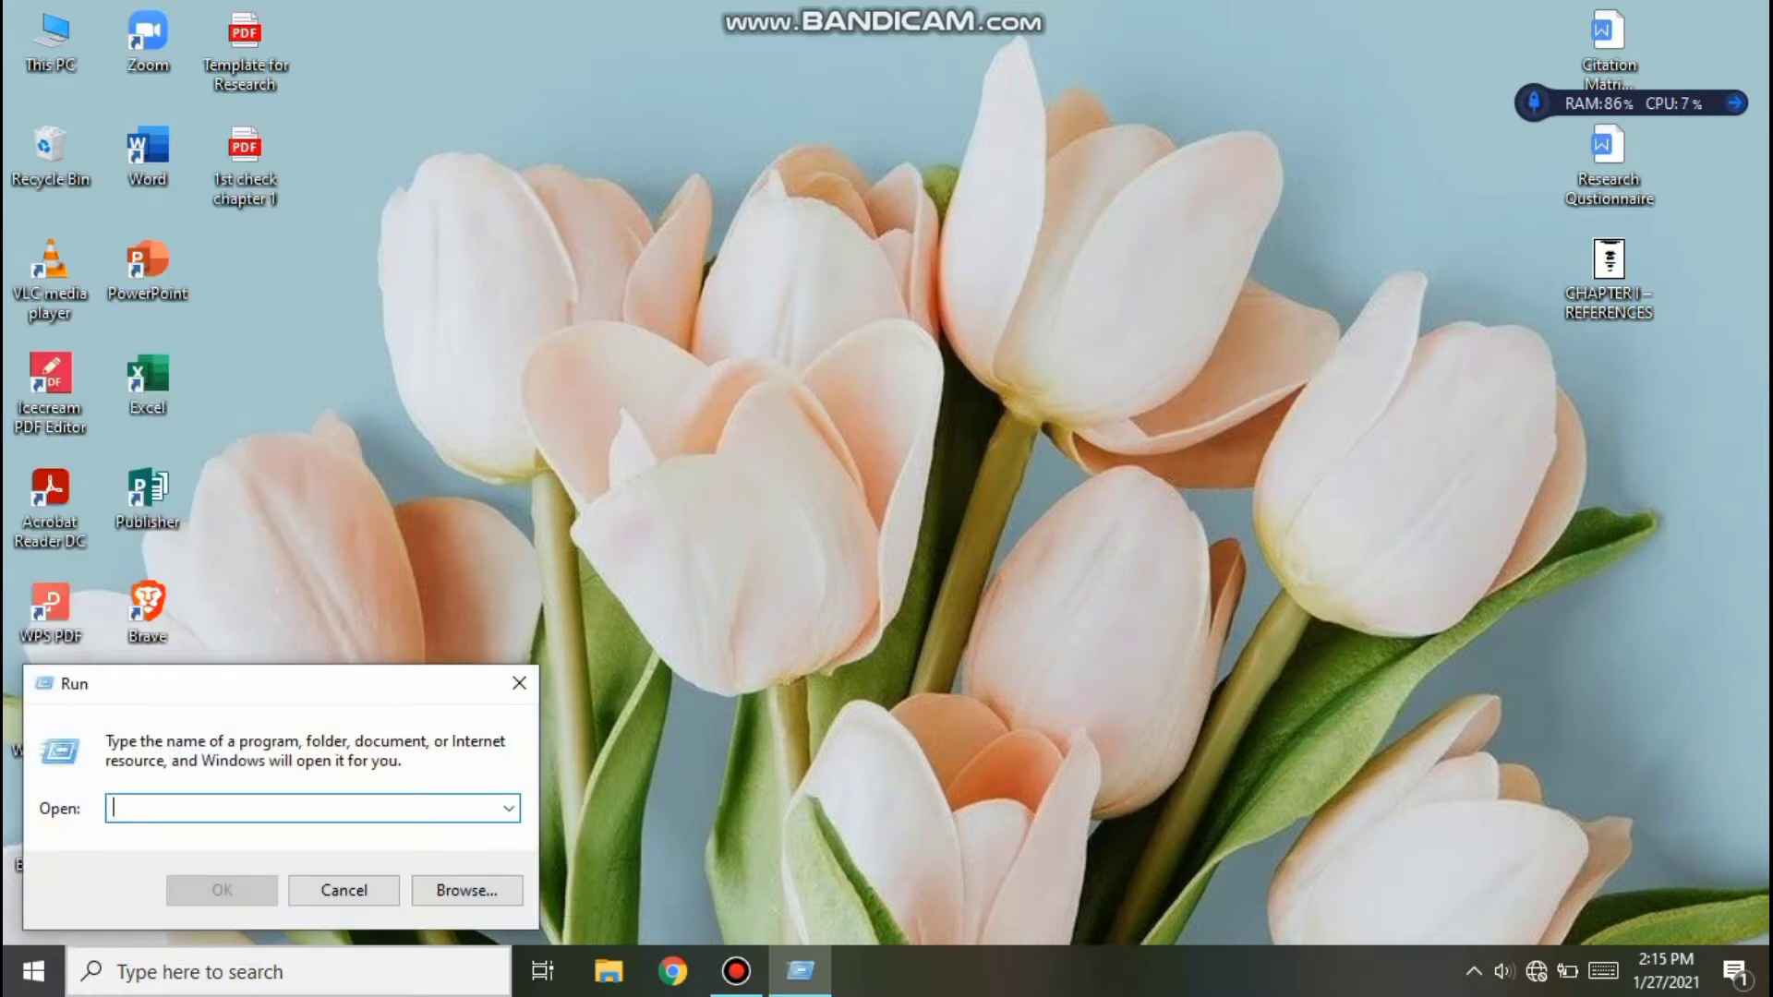
pyautogui.write('TEMP')
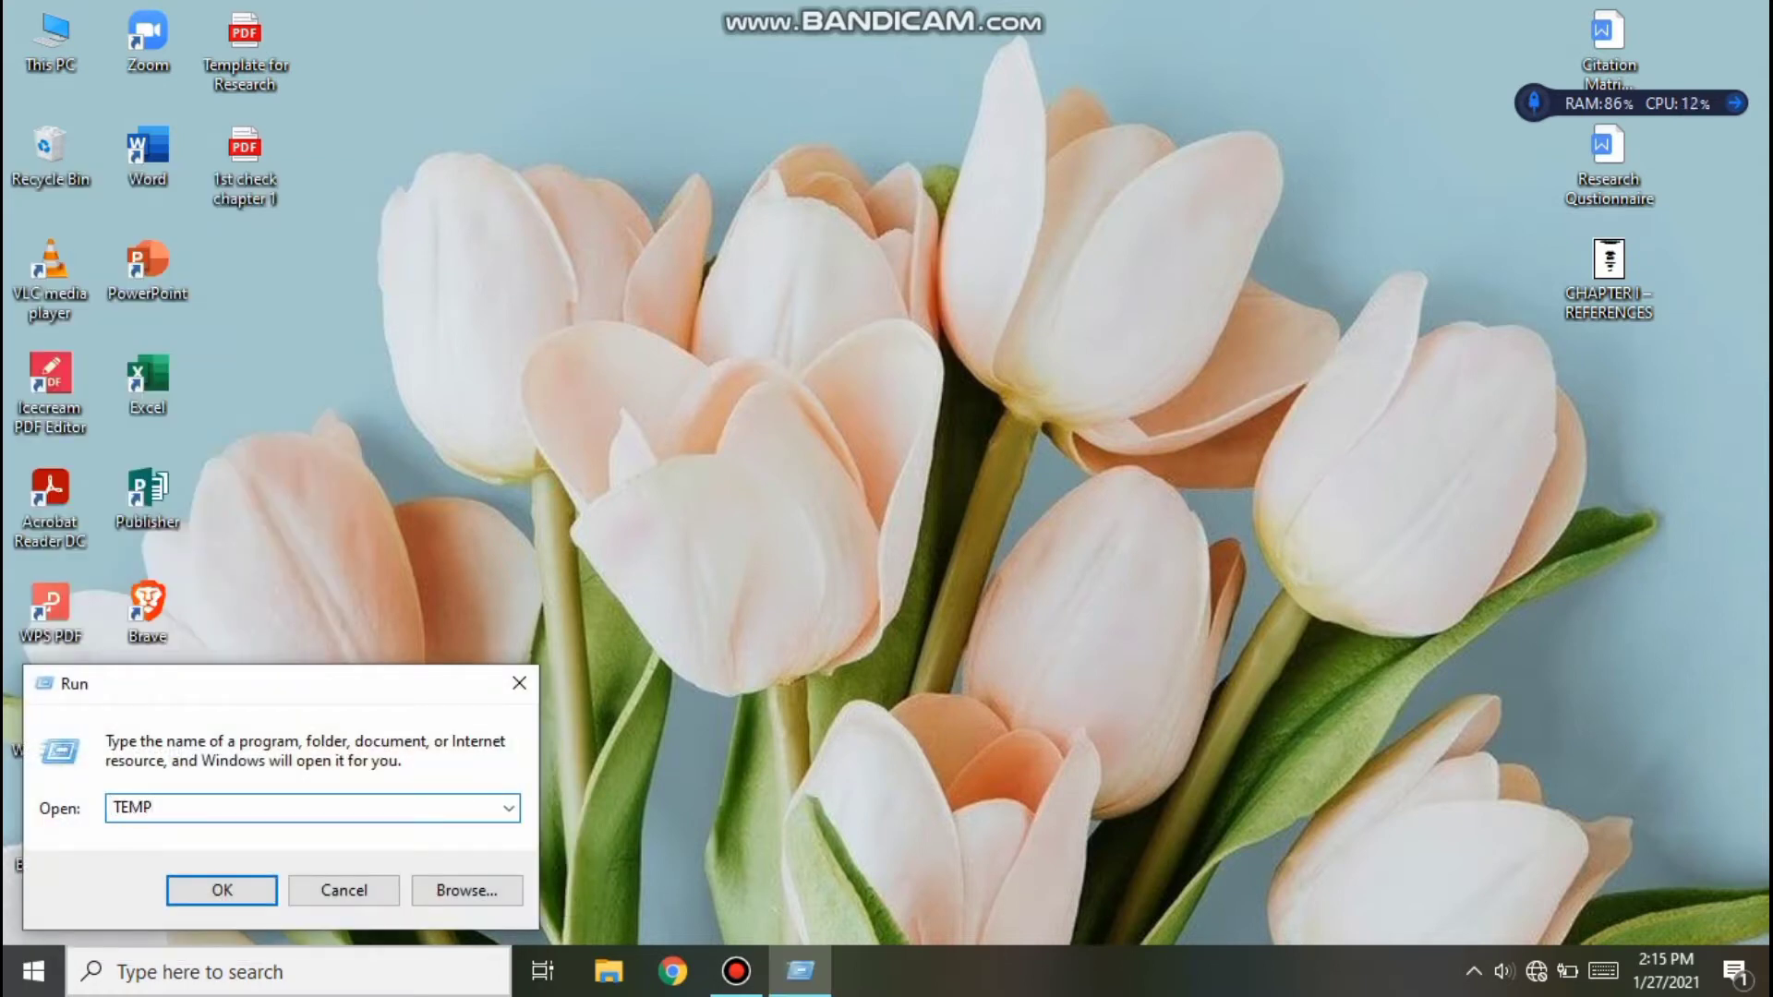
pyautogui.press('Return')
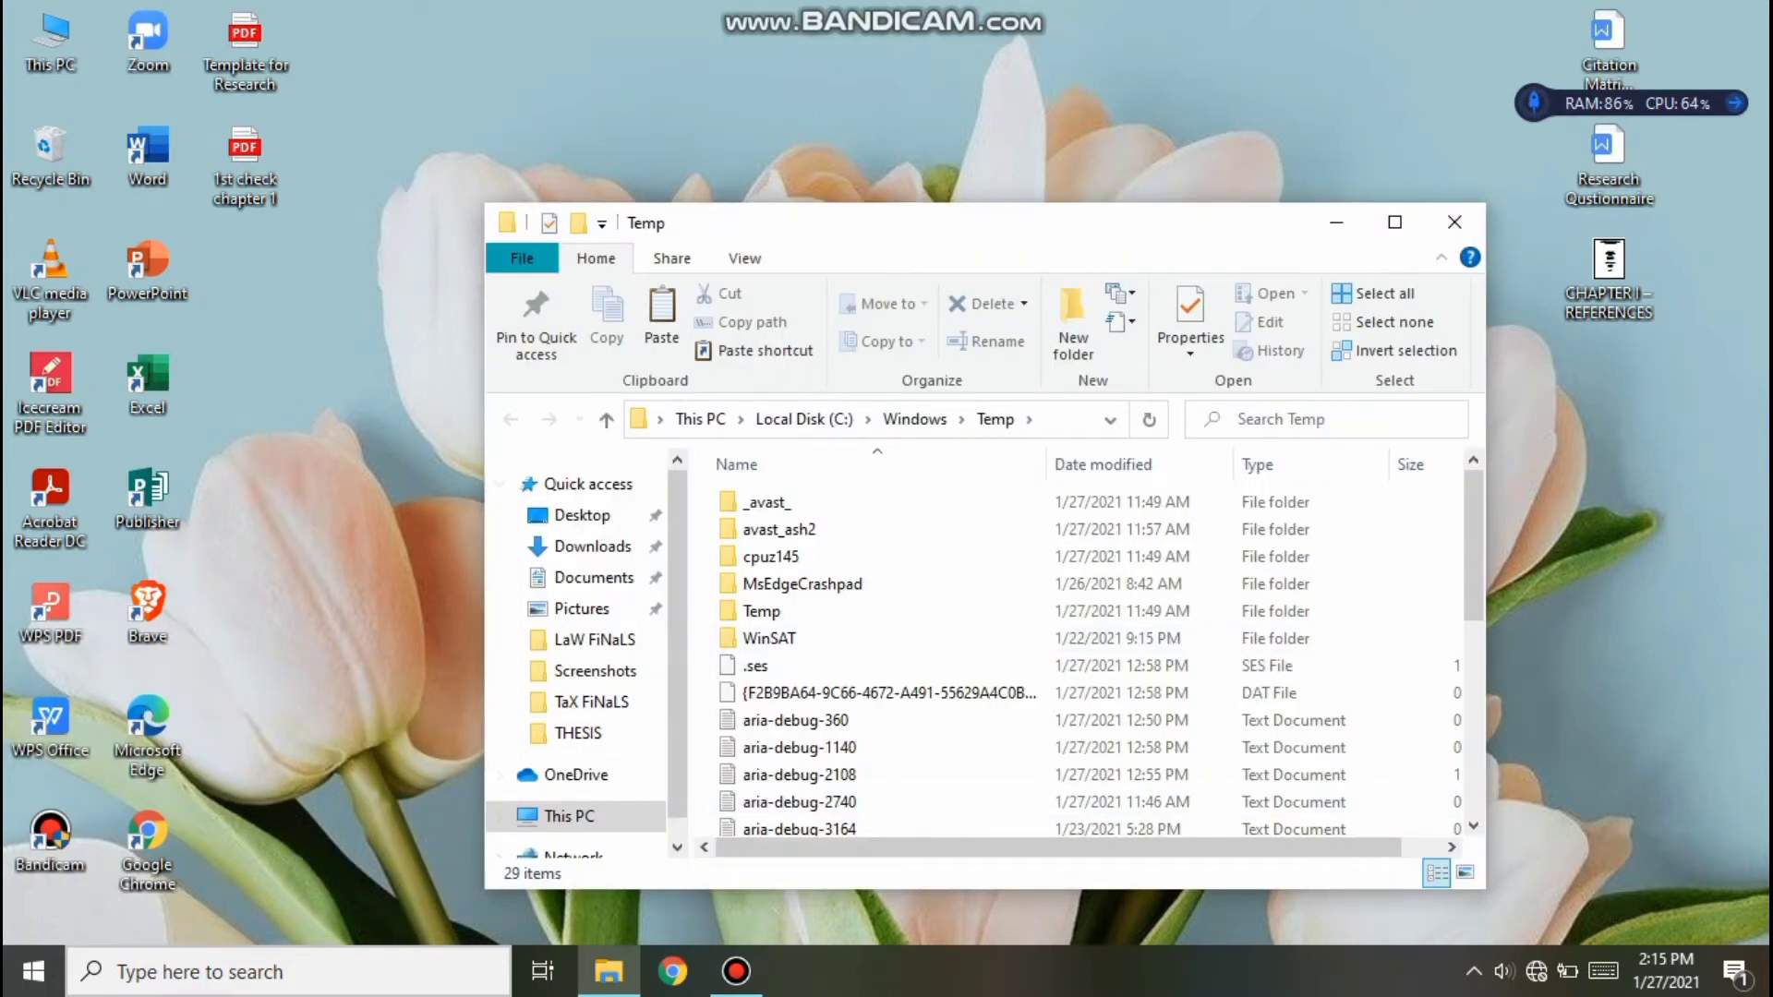
# Step: Delete everything in the Windows Temp folder, skip the protected and in-use items, and close the folder
pyautogui.scroll(-5, 1293, 503)
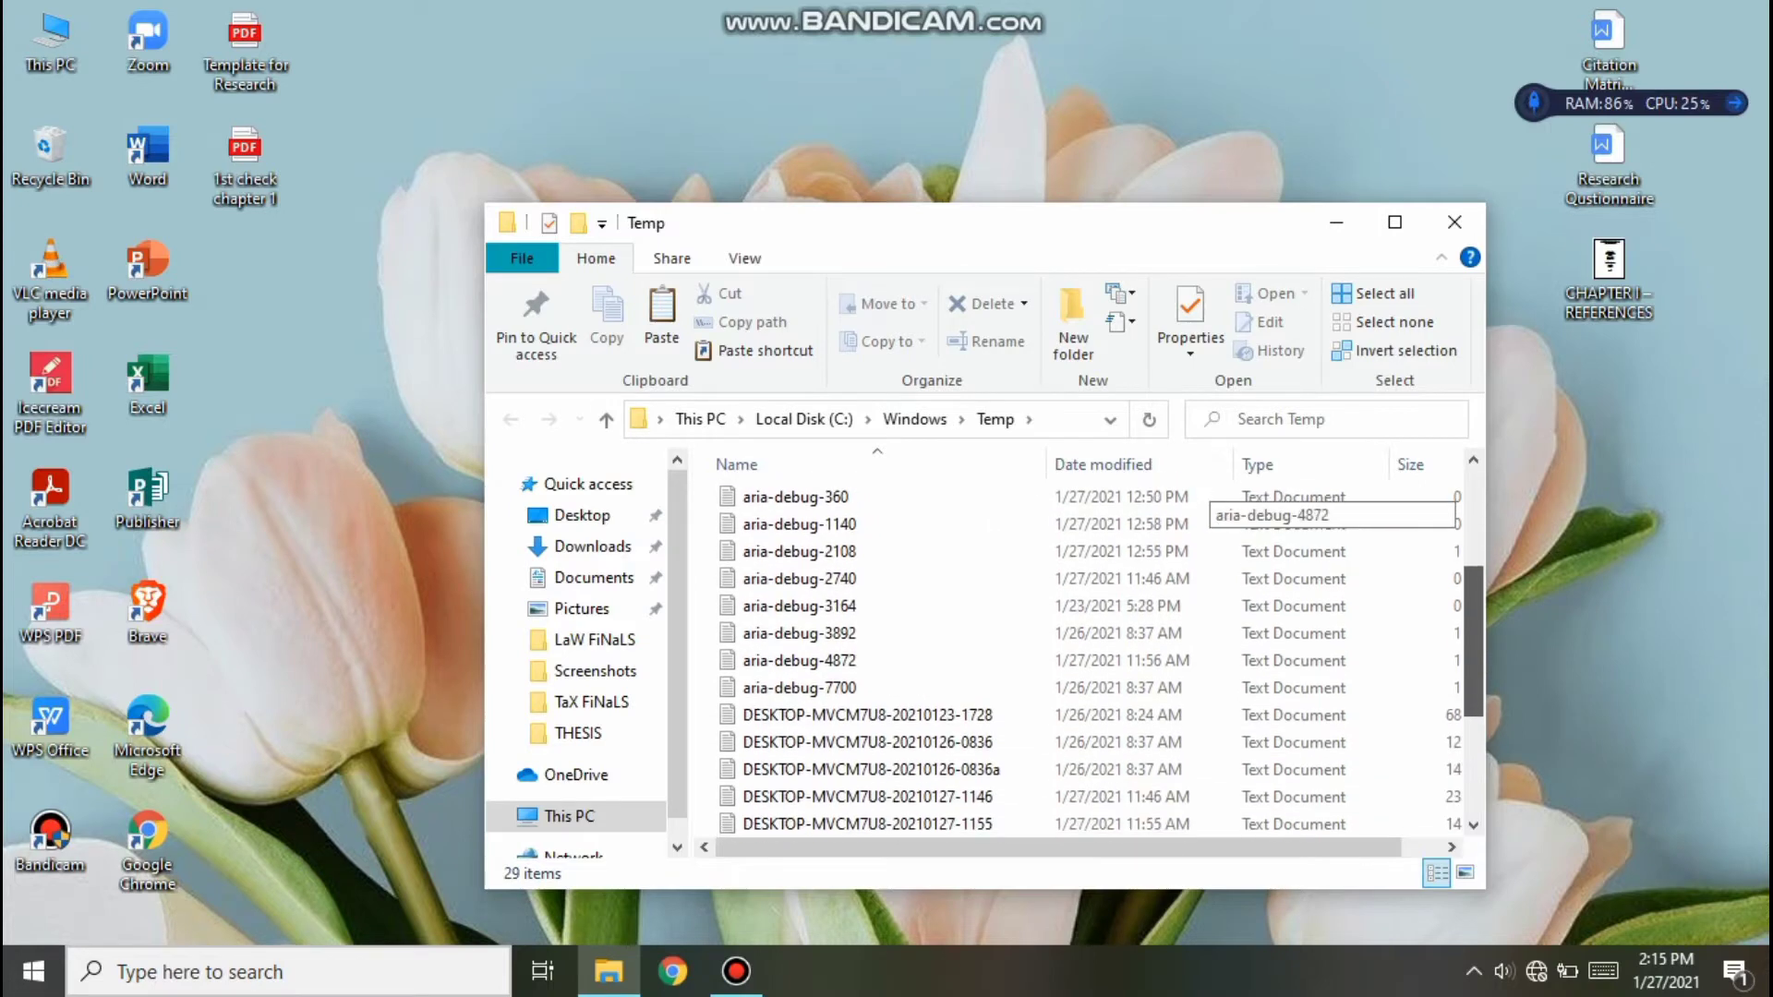
pyautogui.scroll(-1, 1292, 517)
pyautogui.scroll(6, 1292, 517)
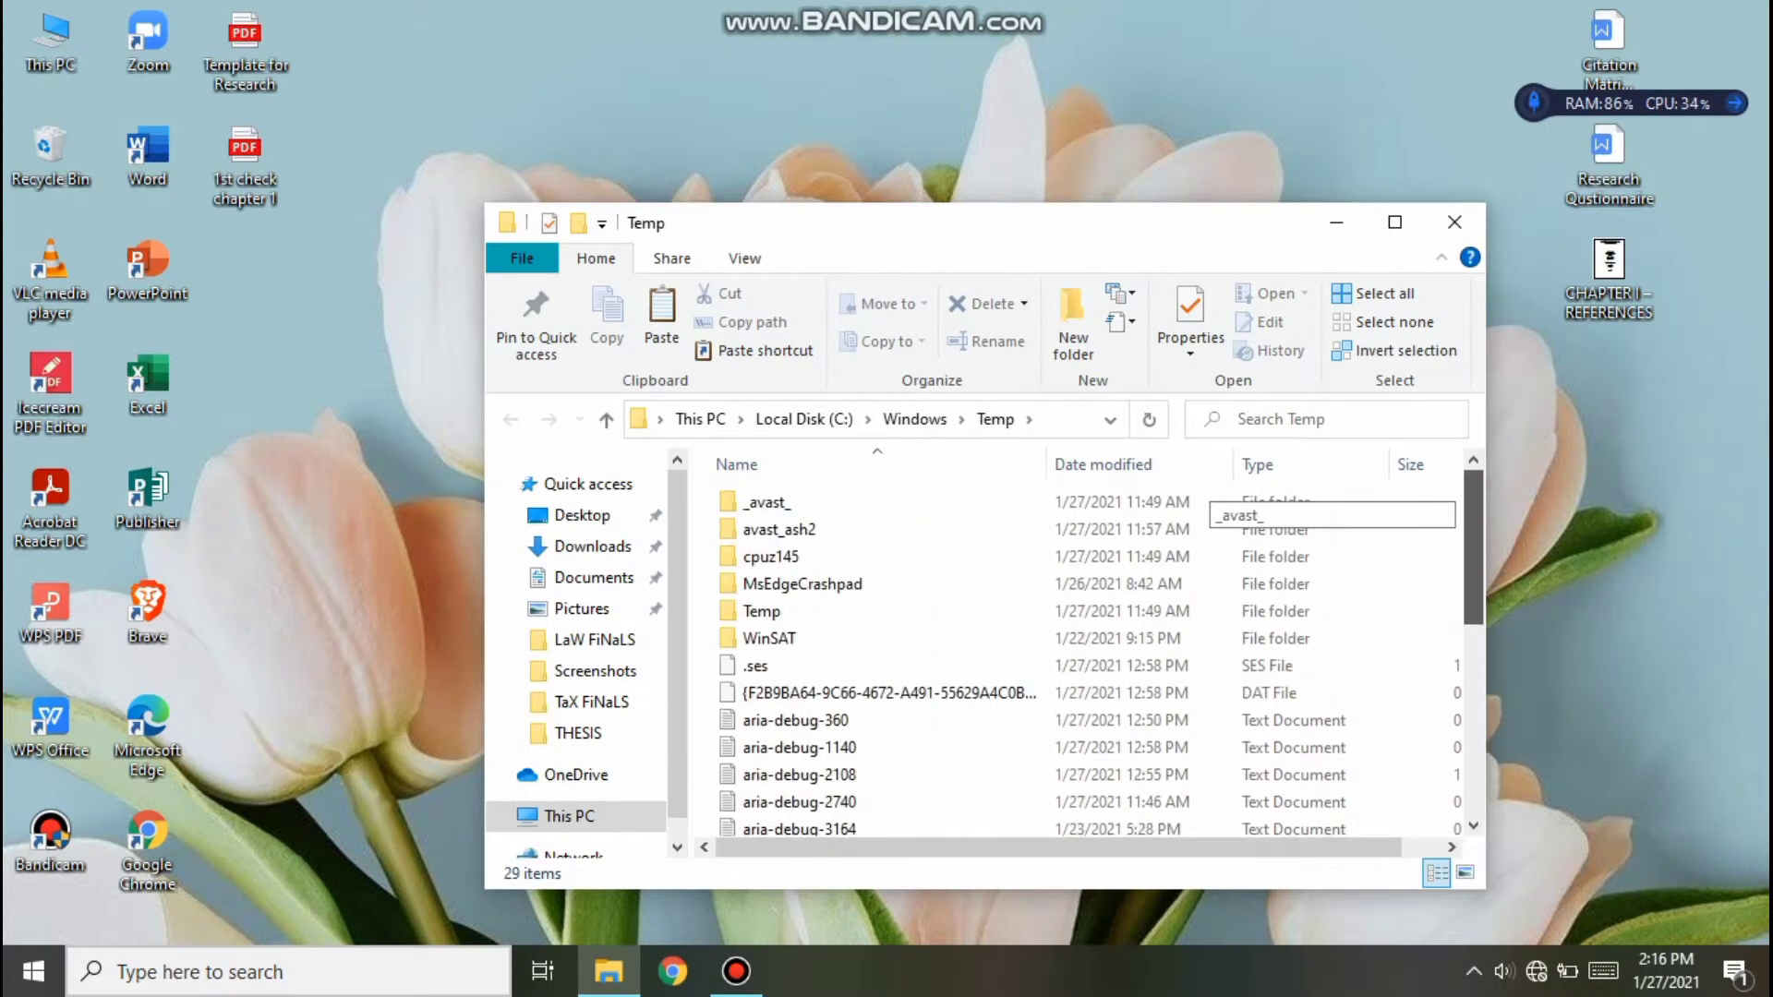
pyautogui.click(1383, 293)
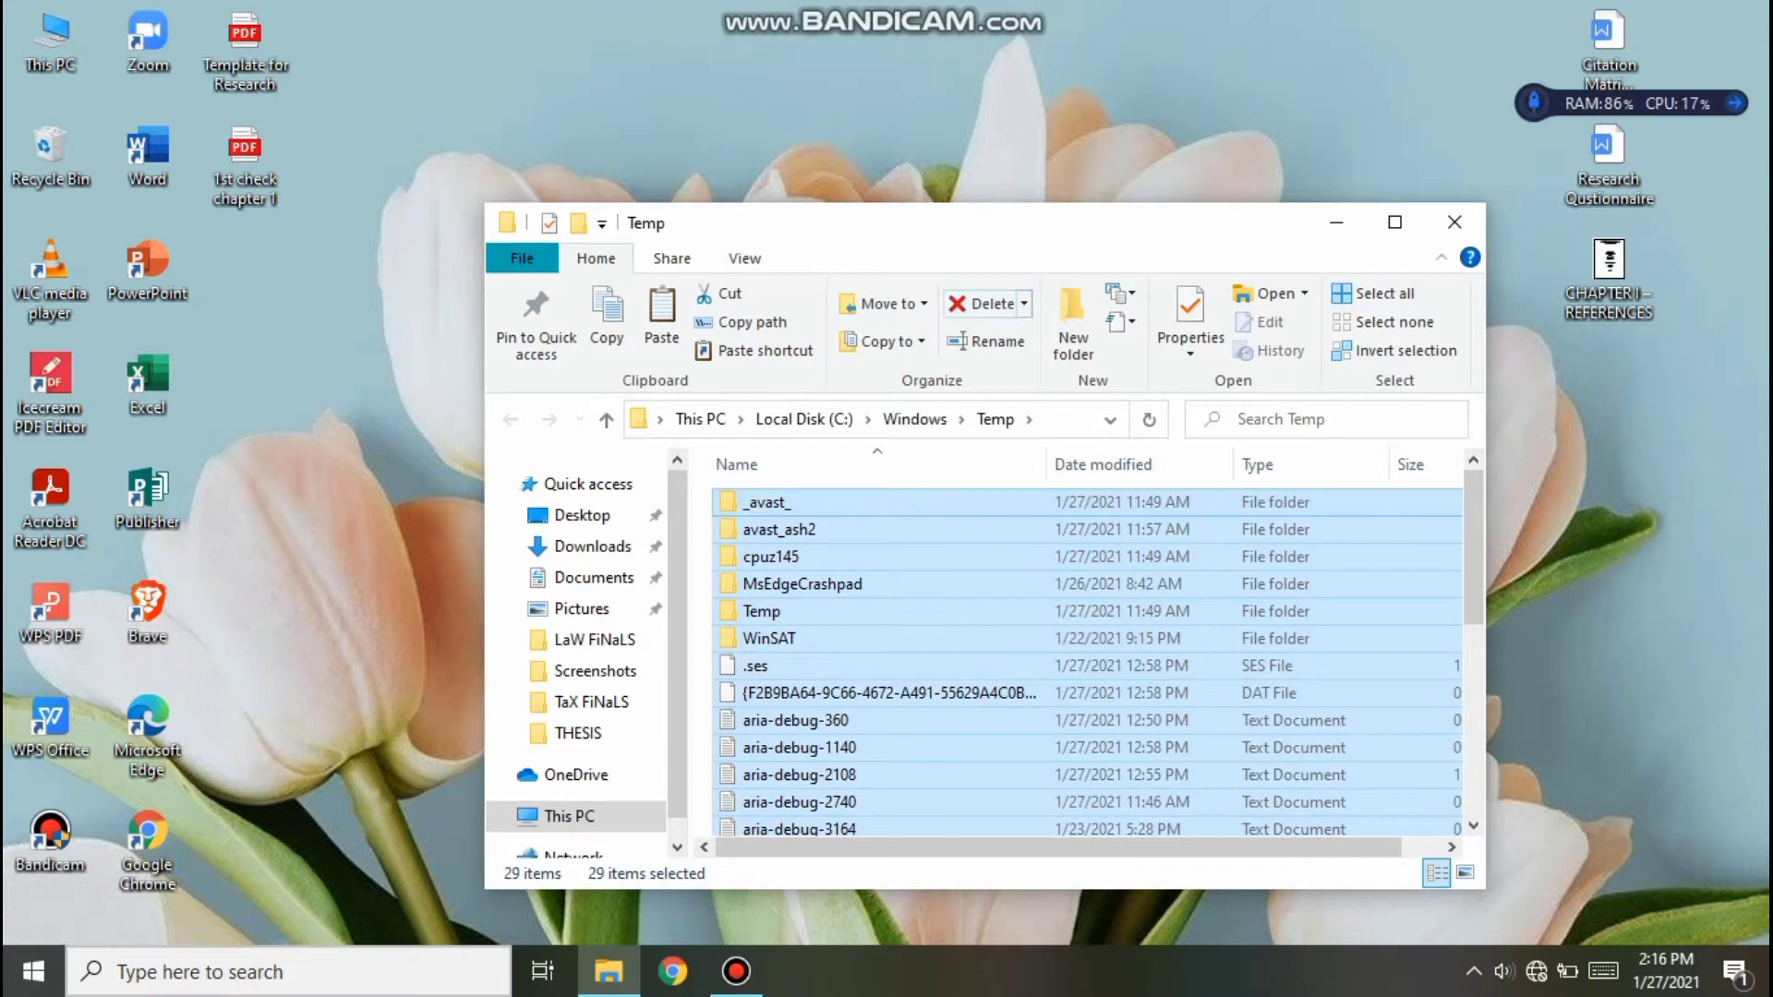
pyautogui.click(981, 303)
pyautogui.click(952, 358)
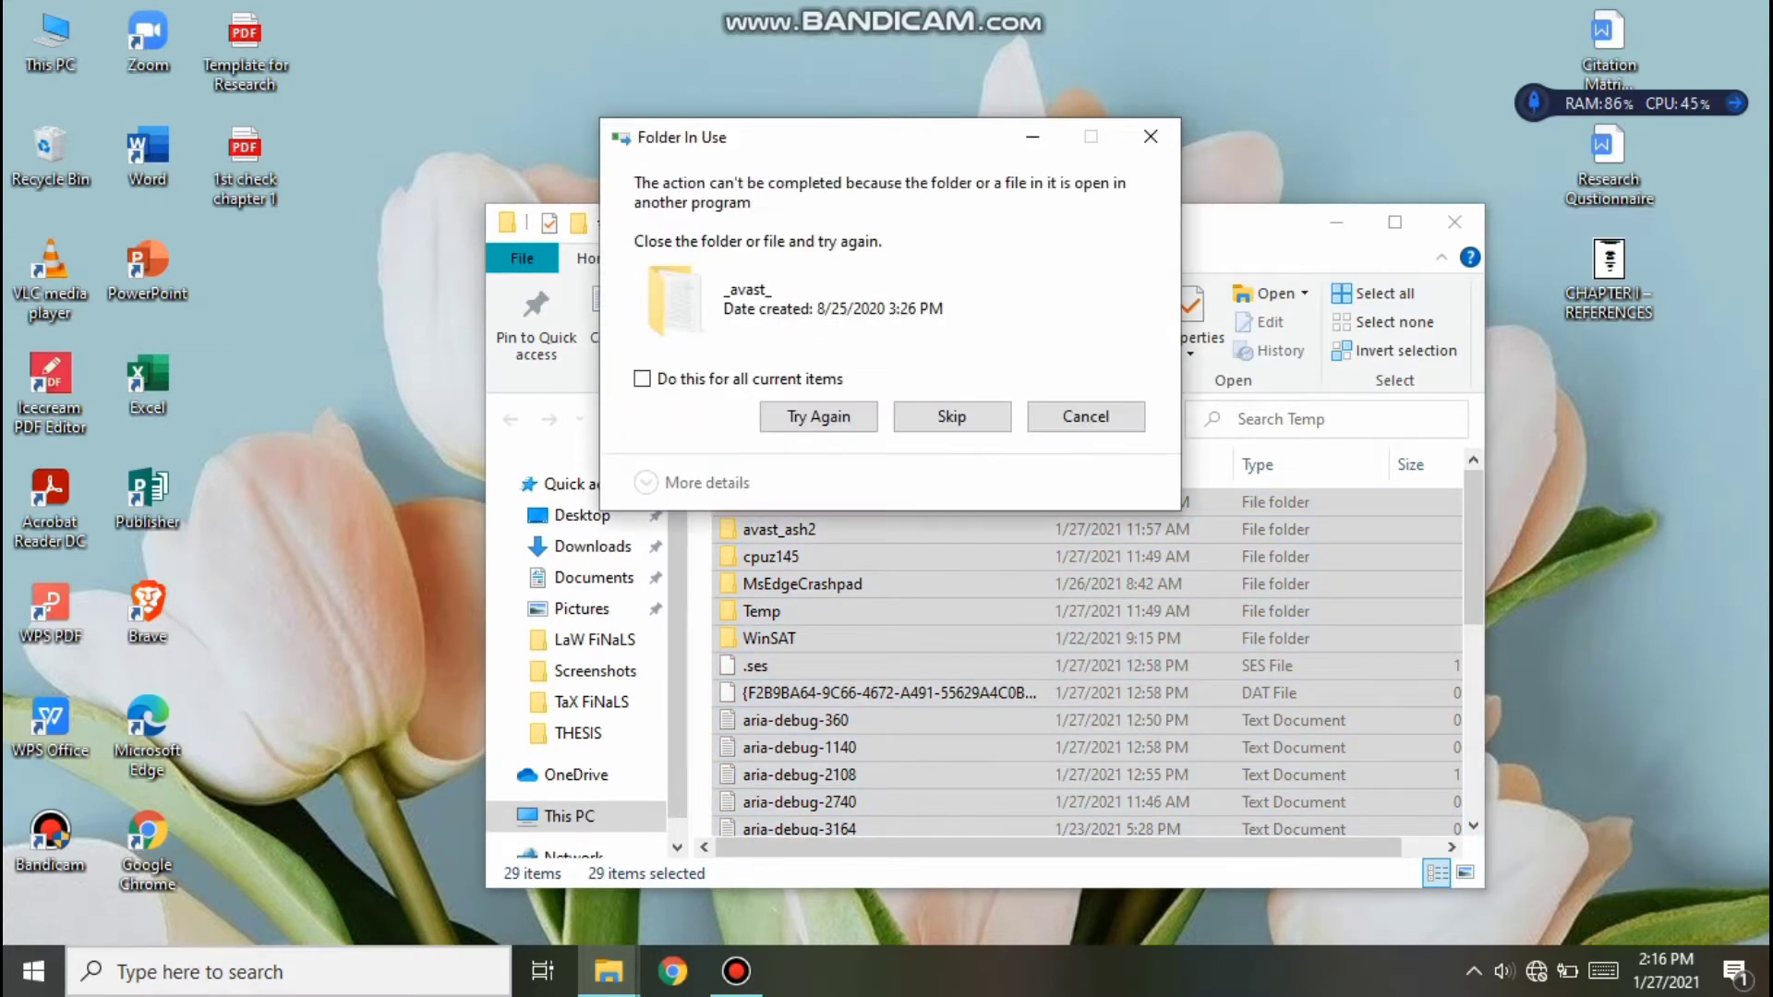
pyautogui.click(944, 418)
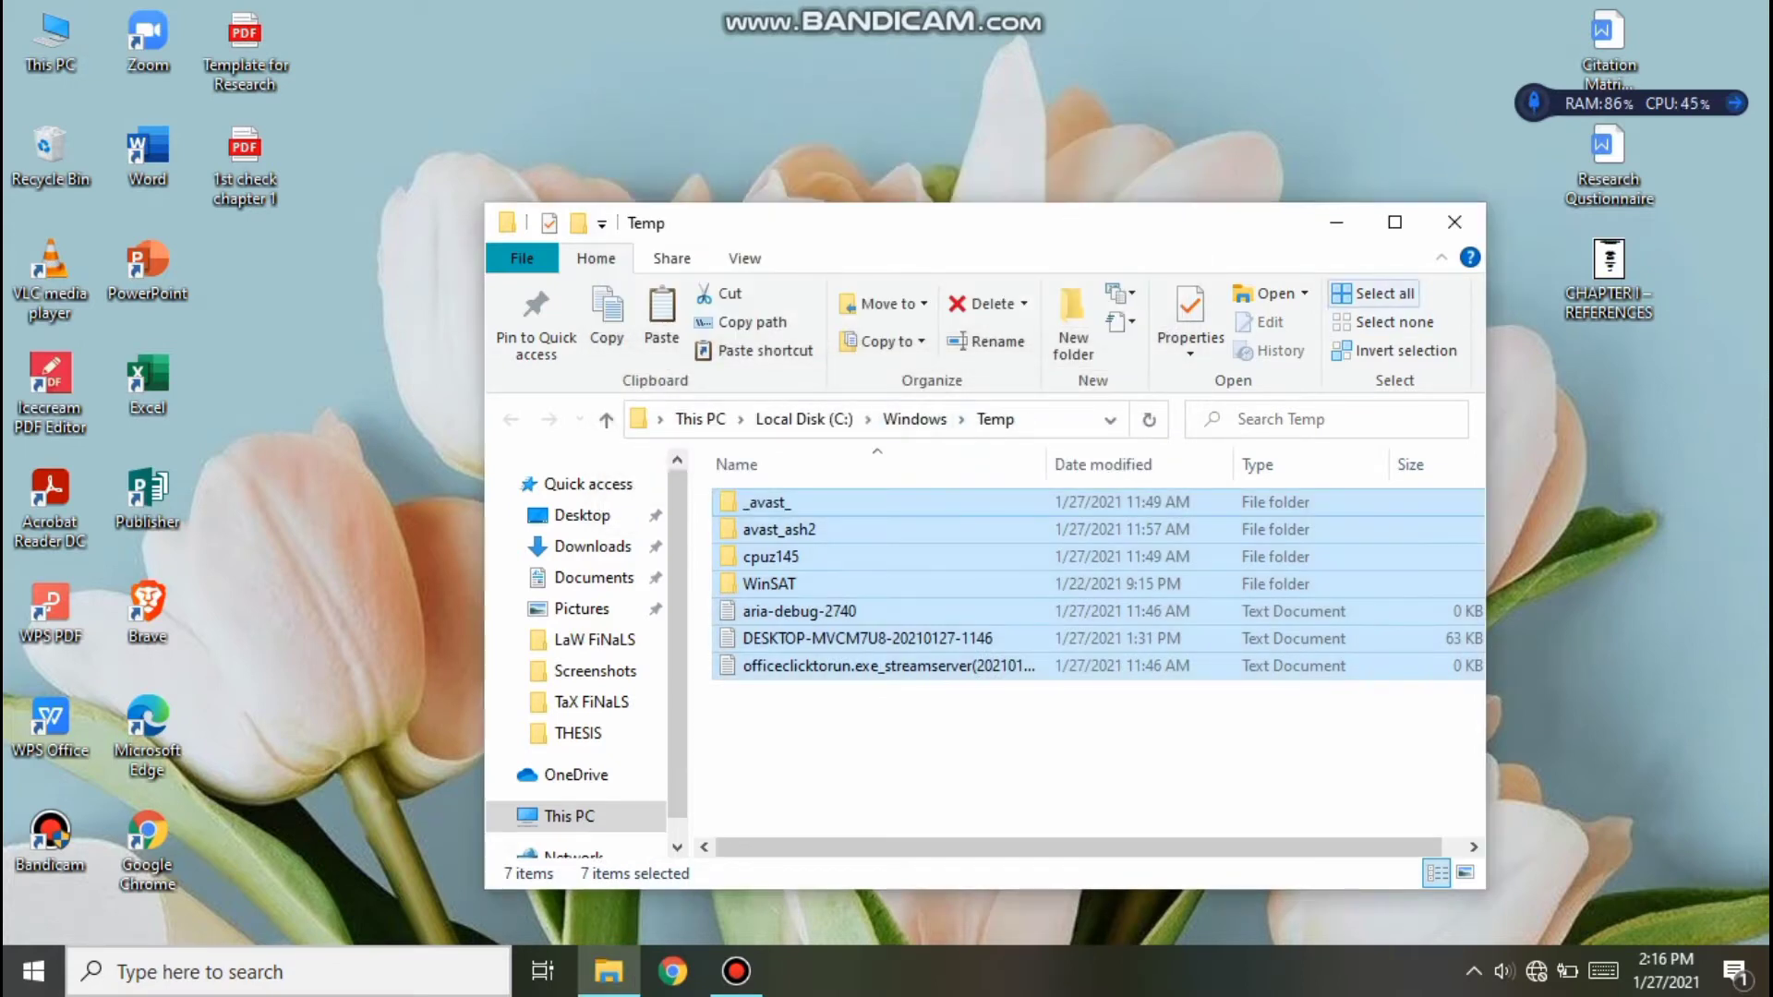
pyautogui.click(1454, 221)
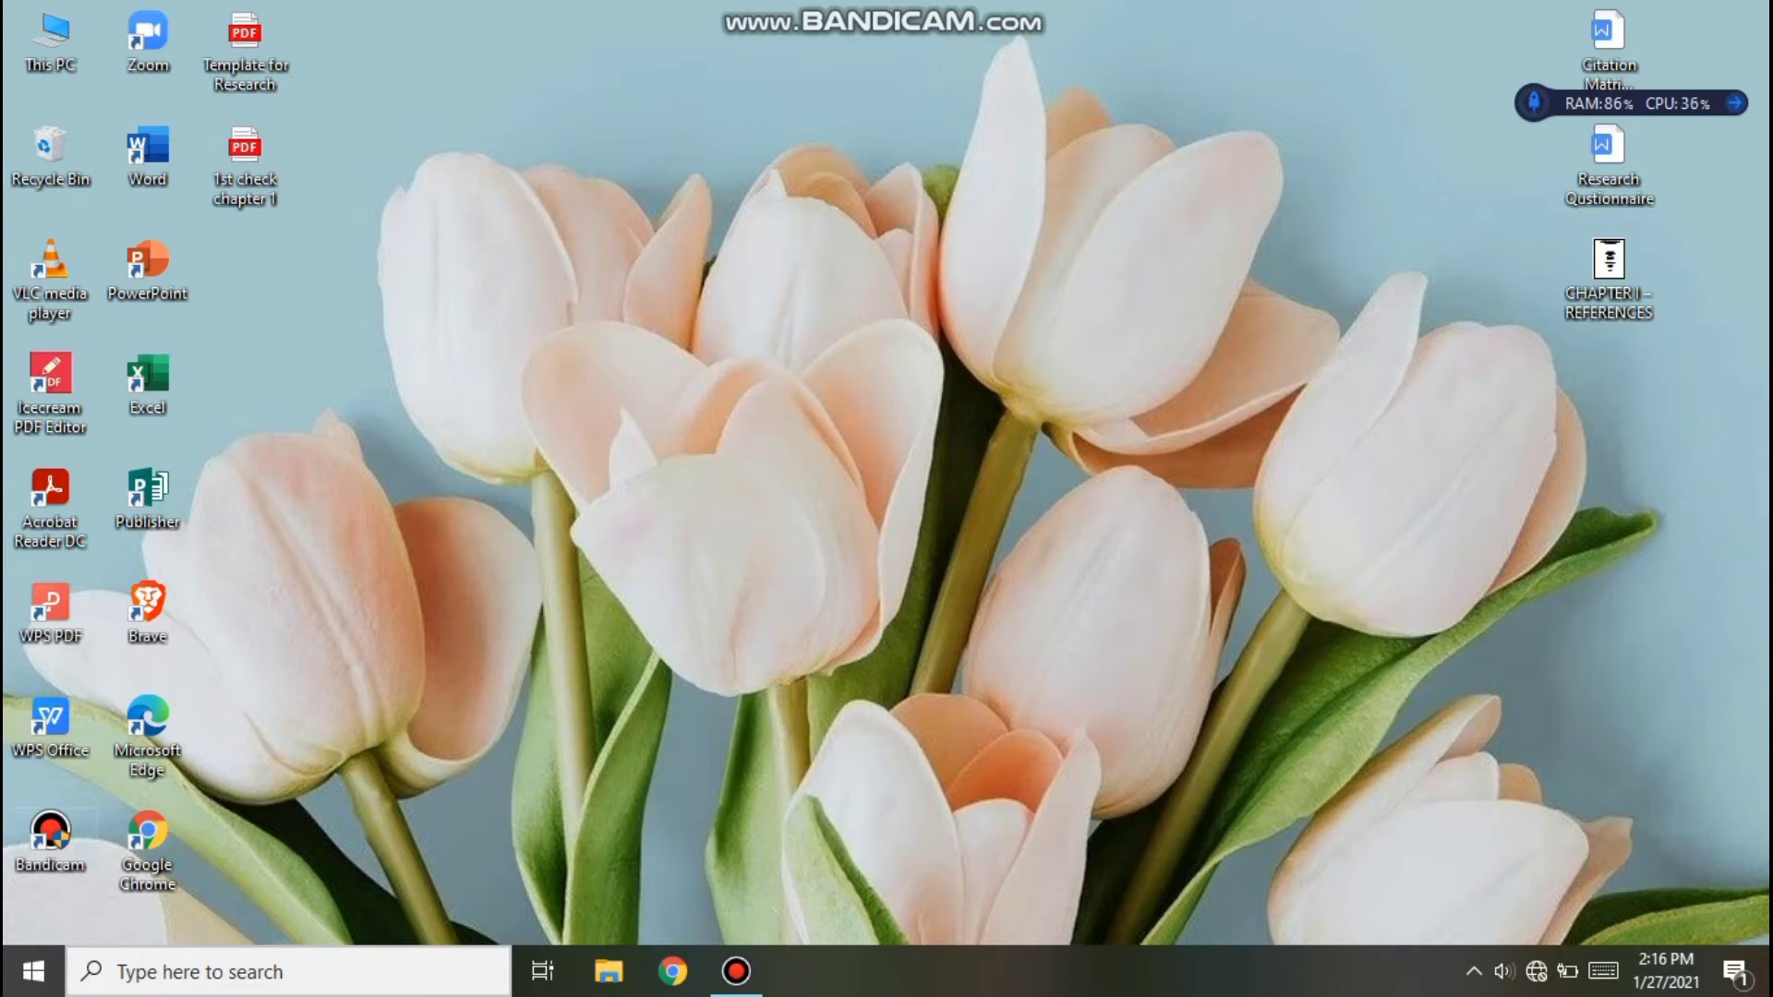
# Step: Open the Windows Prefetch folder with the Run command PREFETCH and grant permanent access to it
pyautogui.rightClick(34, 969)
pyautogui.press('u')
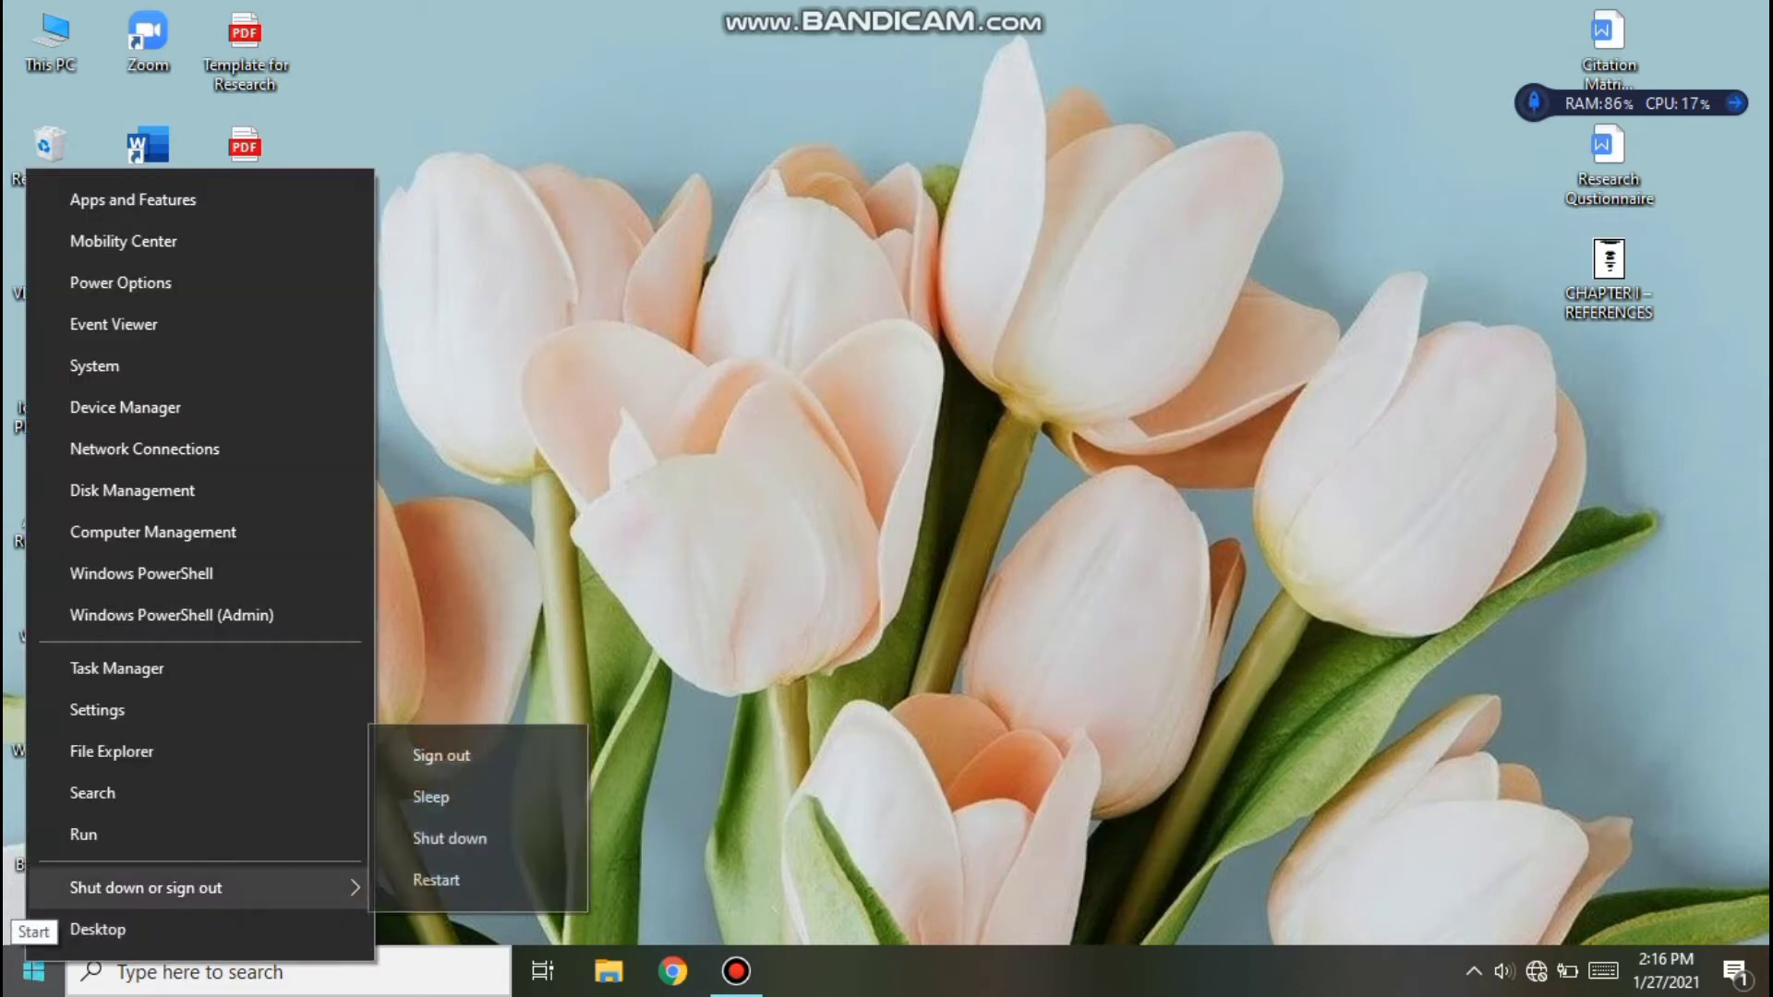
pyautogui.press('Up')
pyautogui.press('Return')
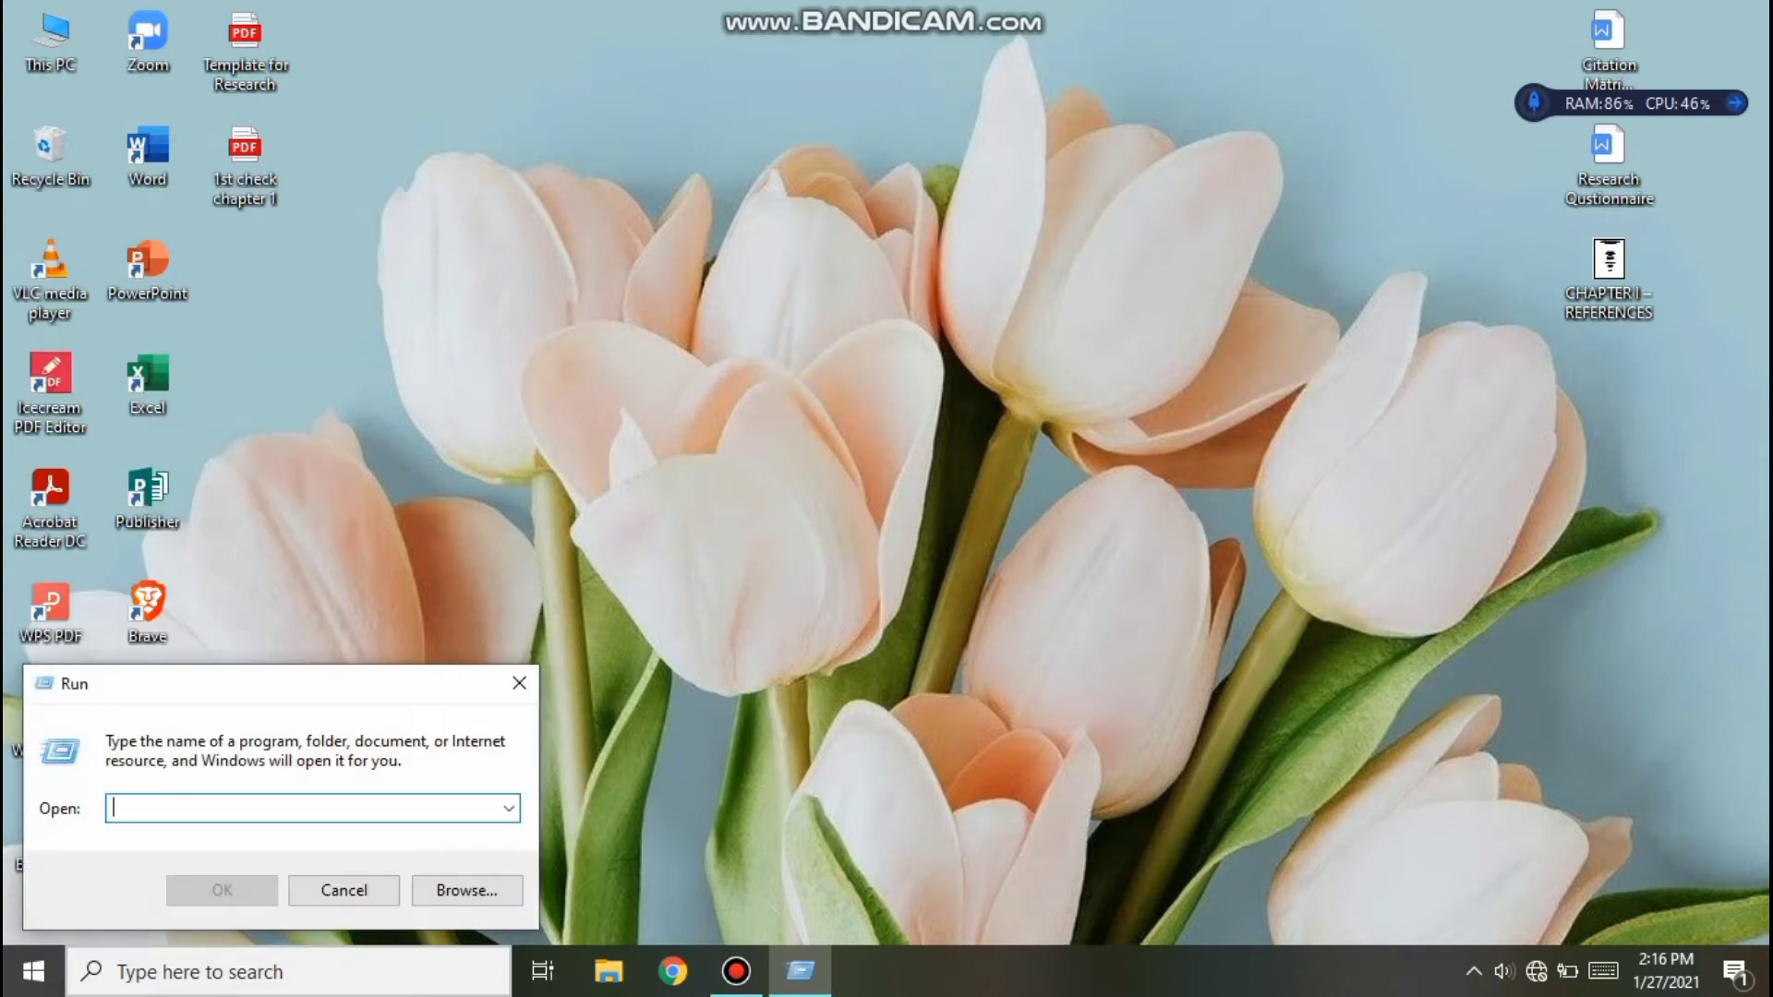
pyautogui.write('PREFETCH')
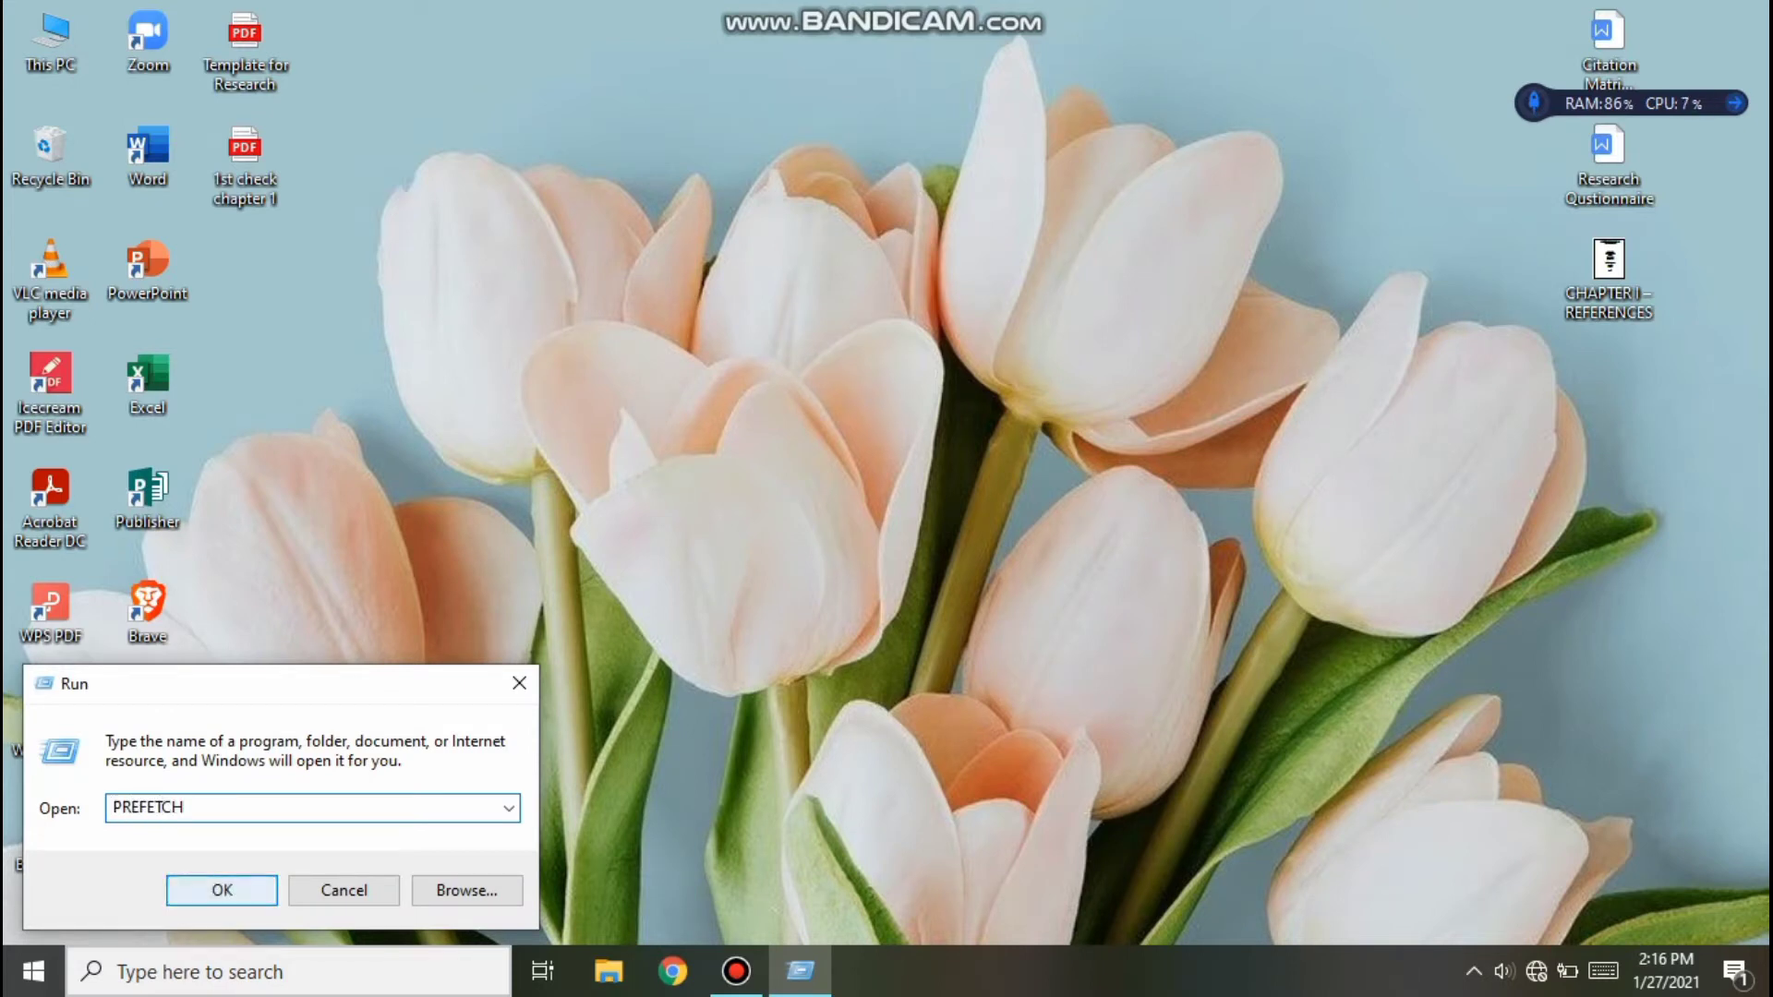
pyautogui.click(221, 889)
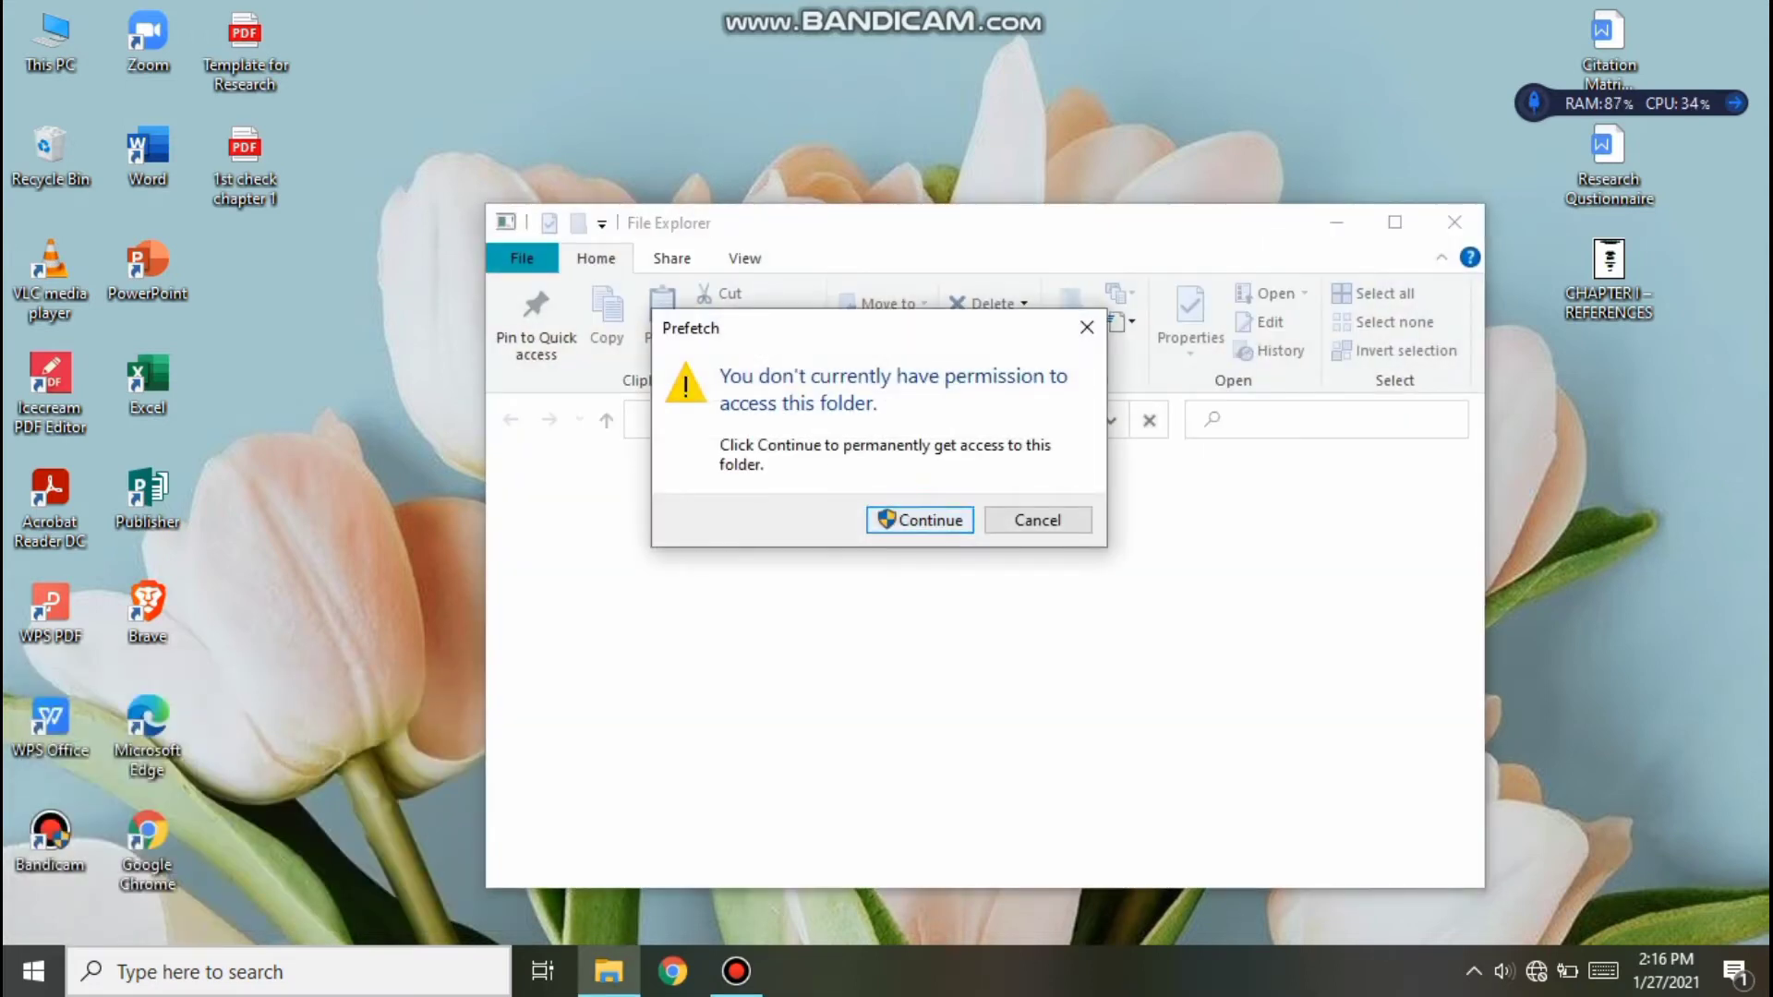
pyautogui.click(917, 515)
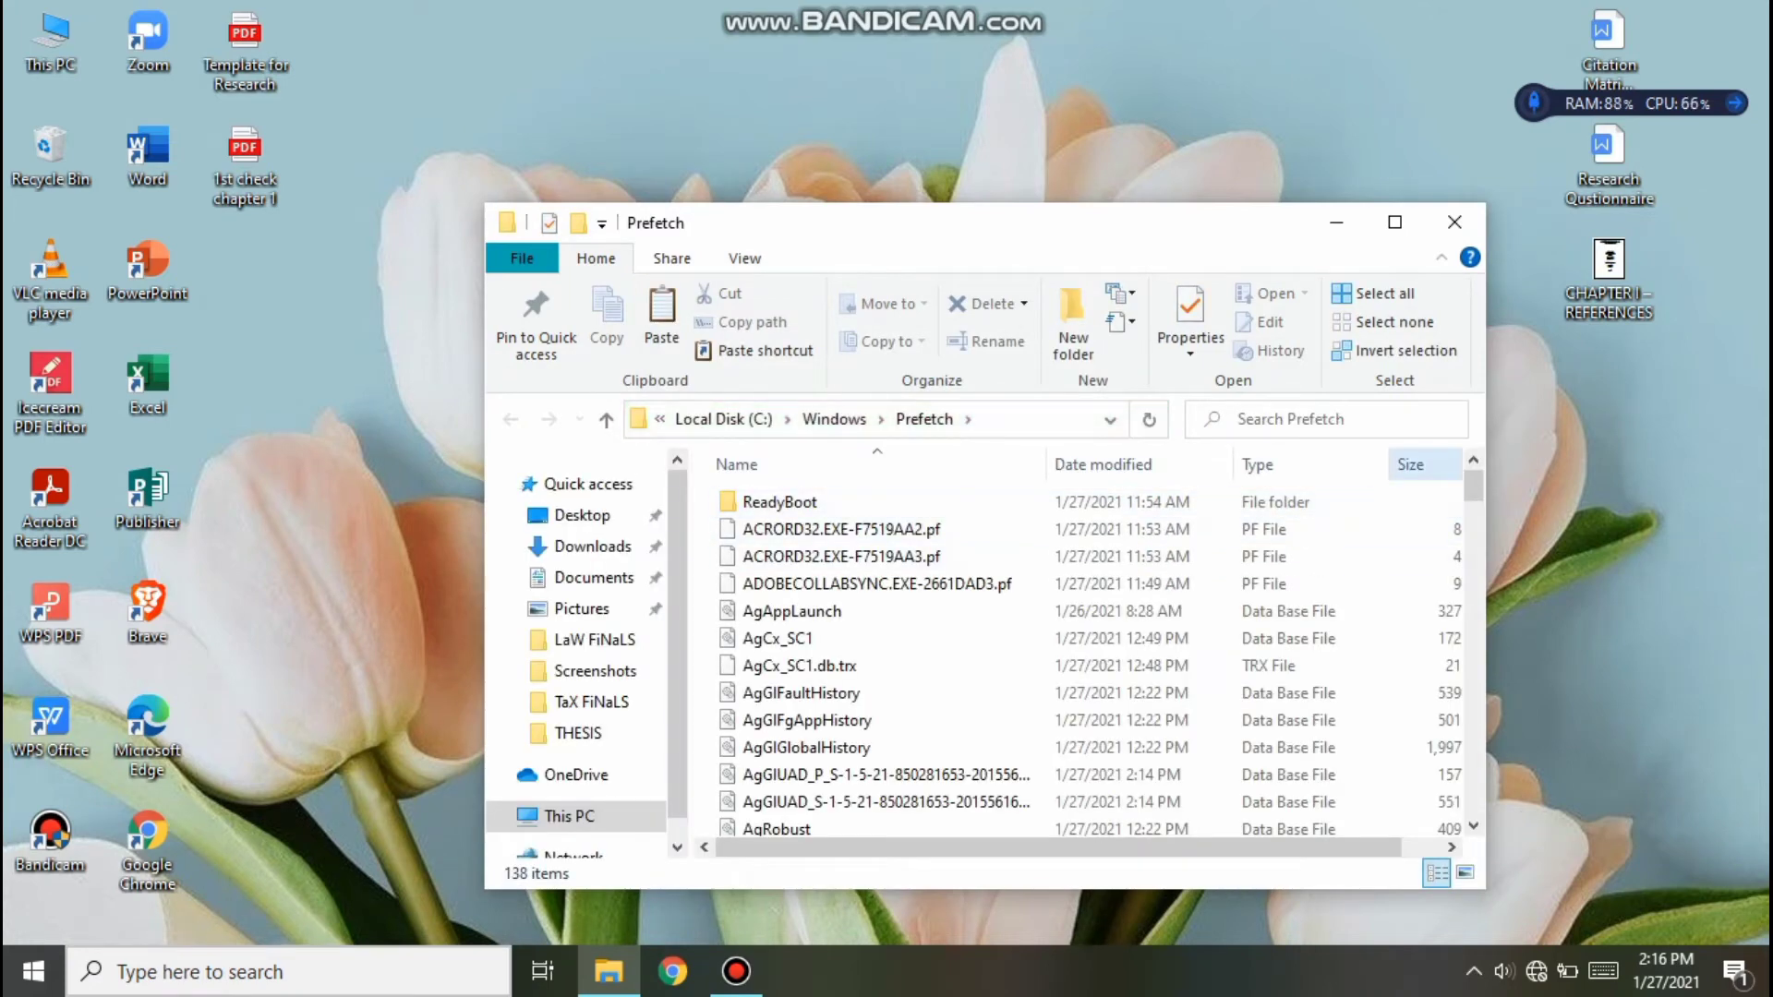
# Step: Delete all Prefetch files, skip every file in use for all current items, and close the folder
pyautogui.scroll(-20, 984, 657)
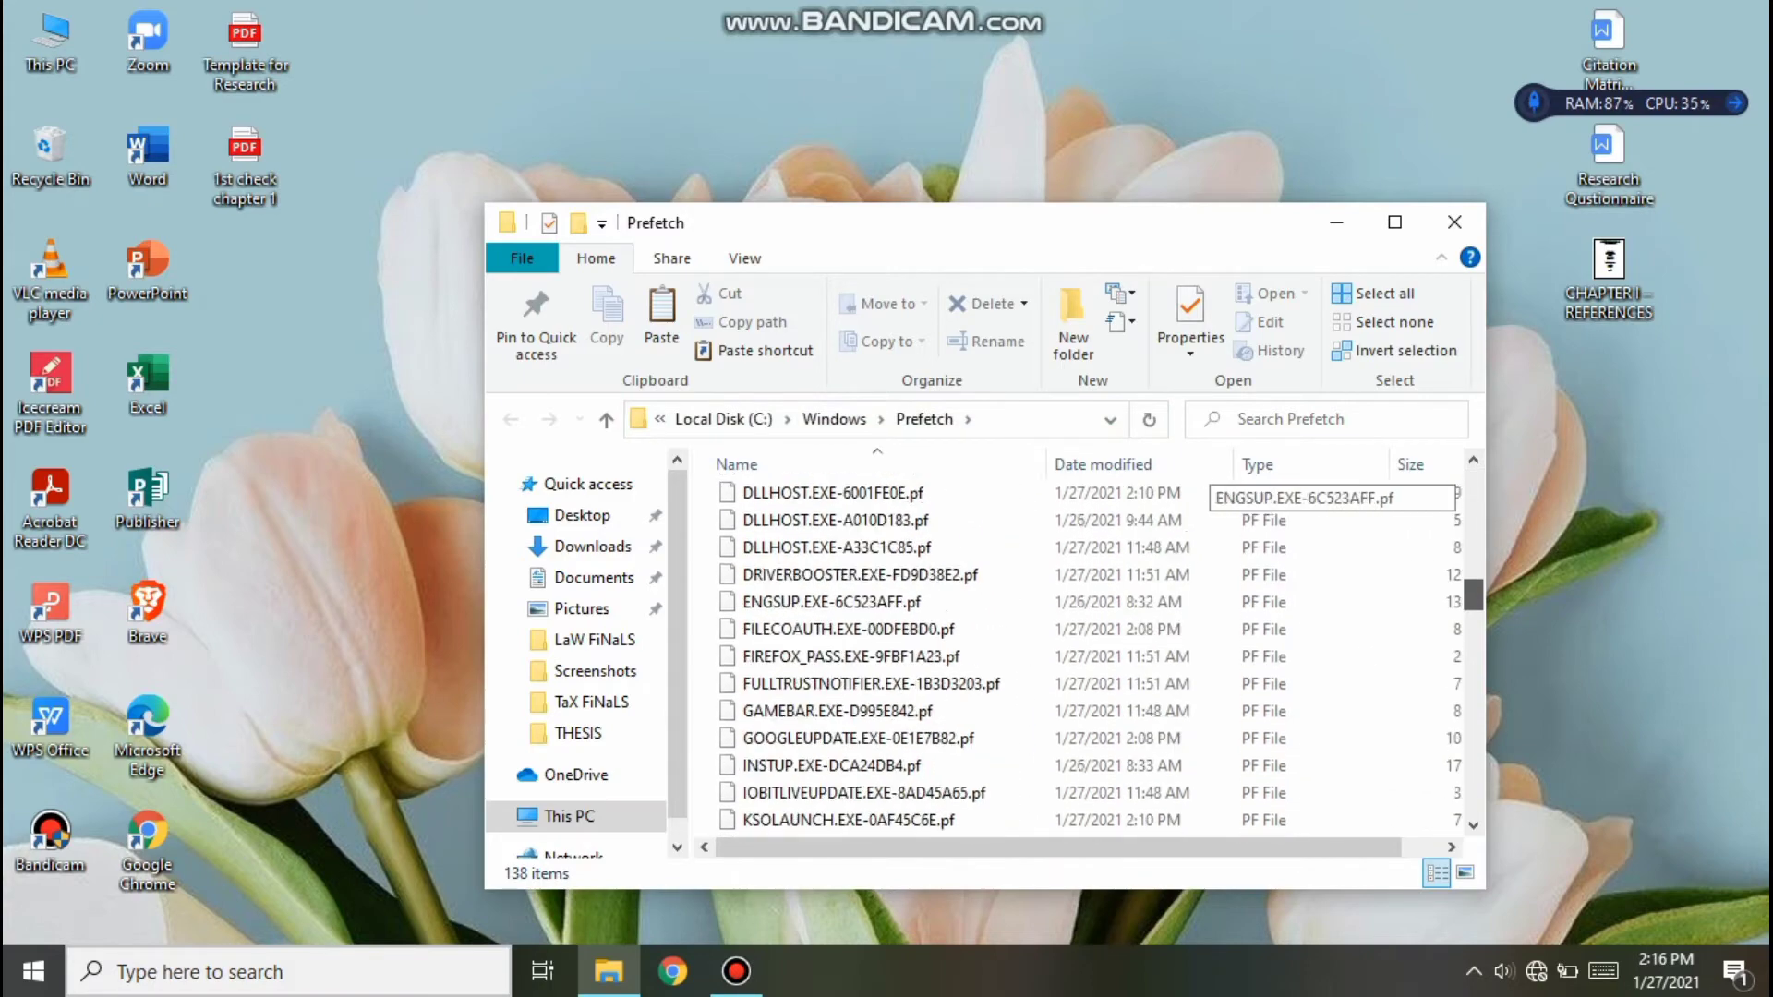
pyautogui.scroll(-15, 983, 658)
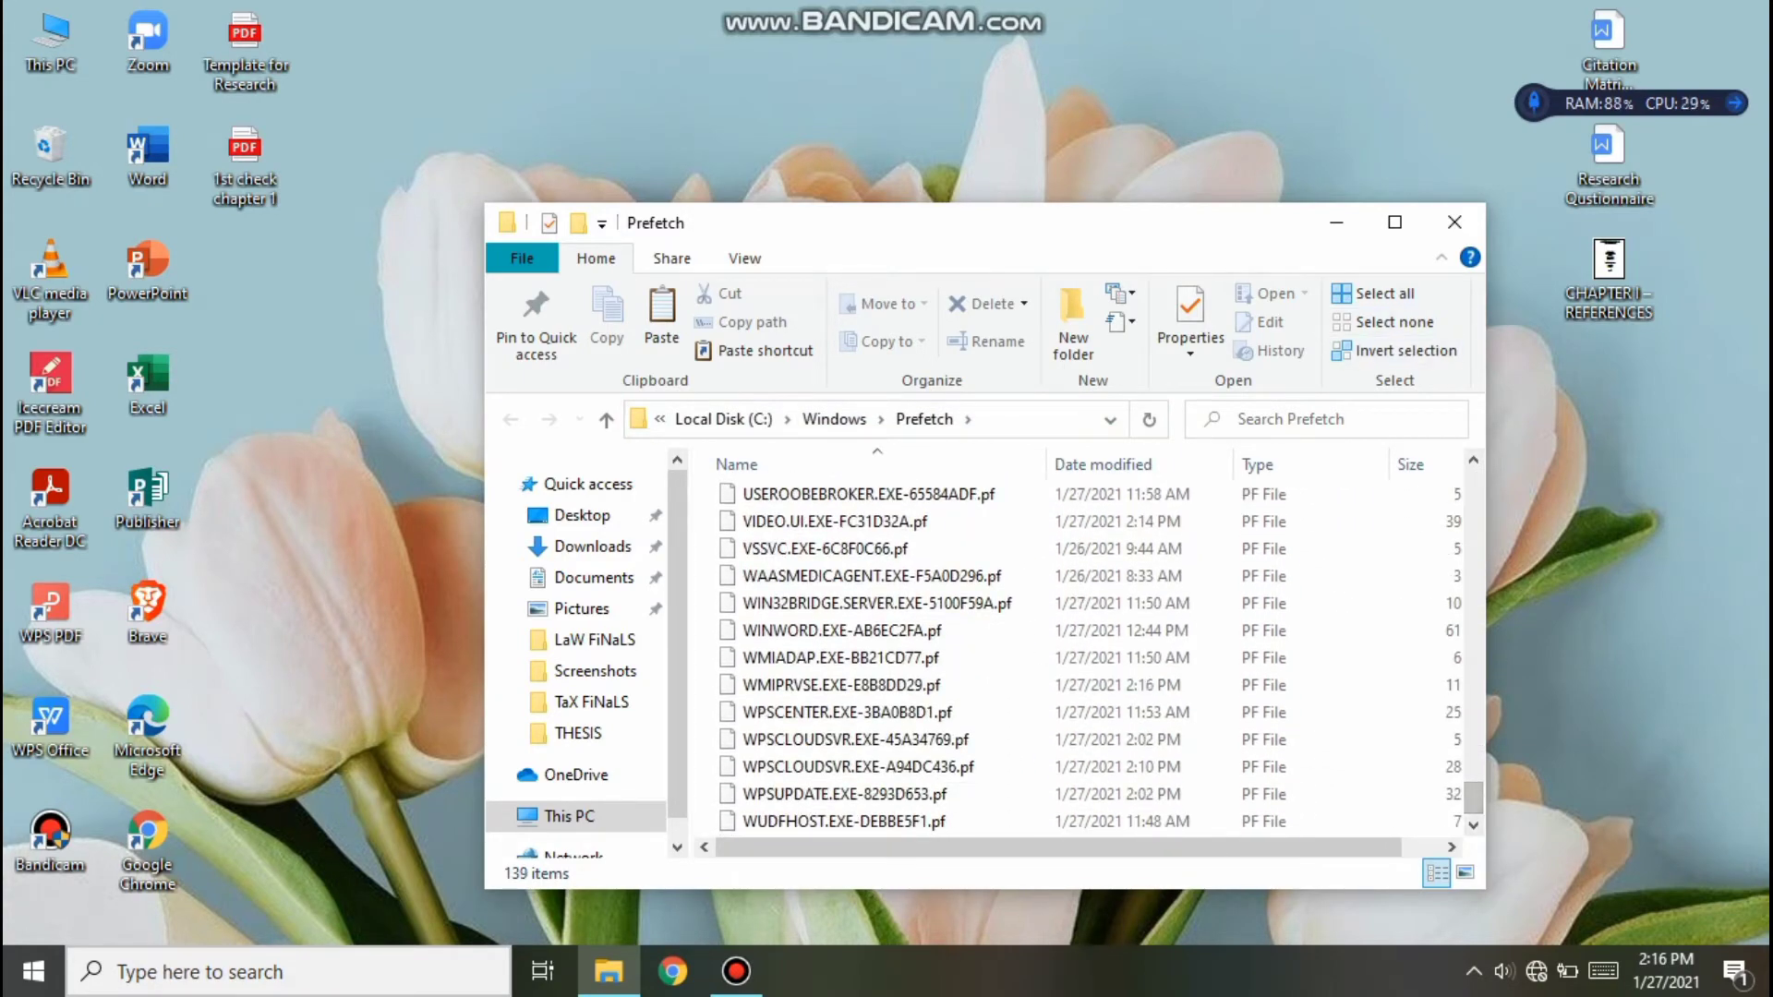
pyautogui.click(1372, 293)
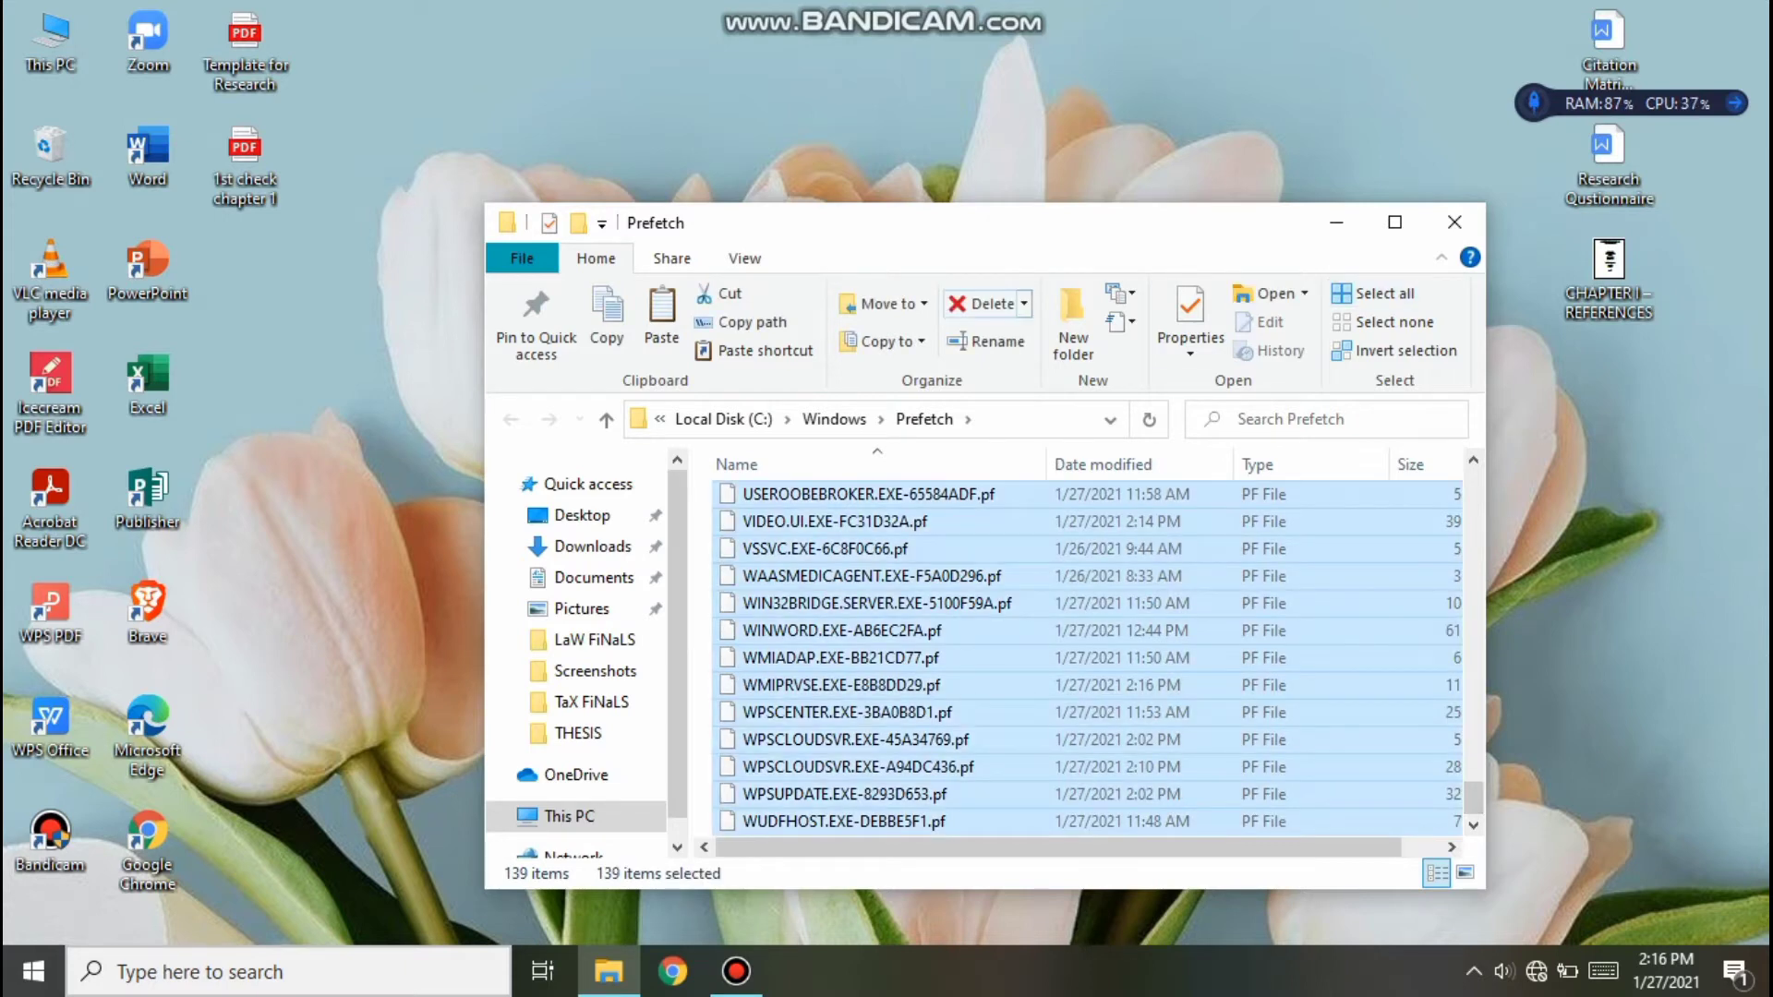
pyautogui.click(981, 303)
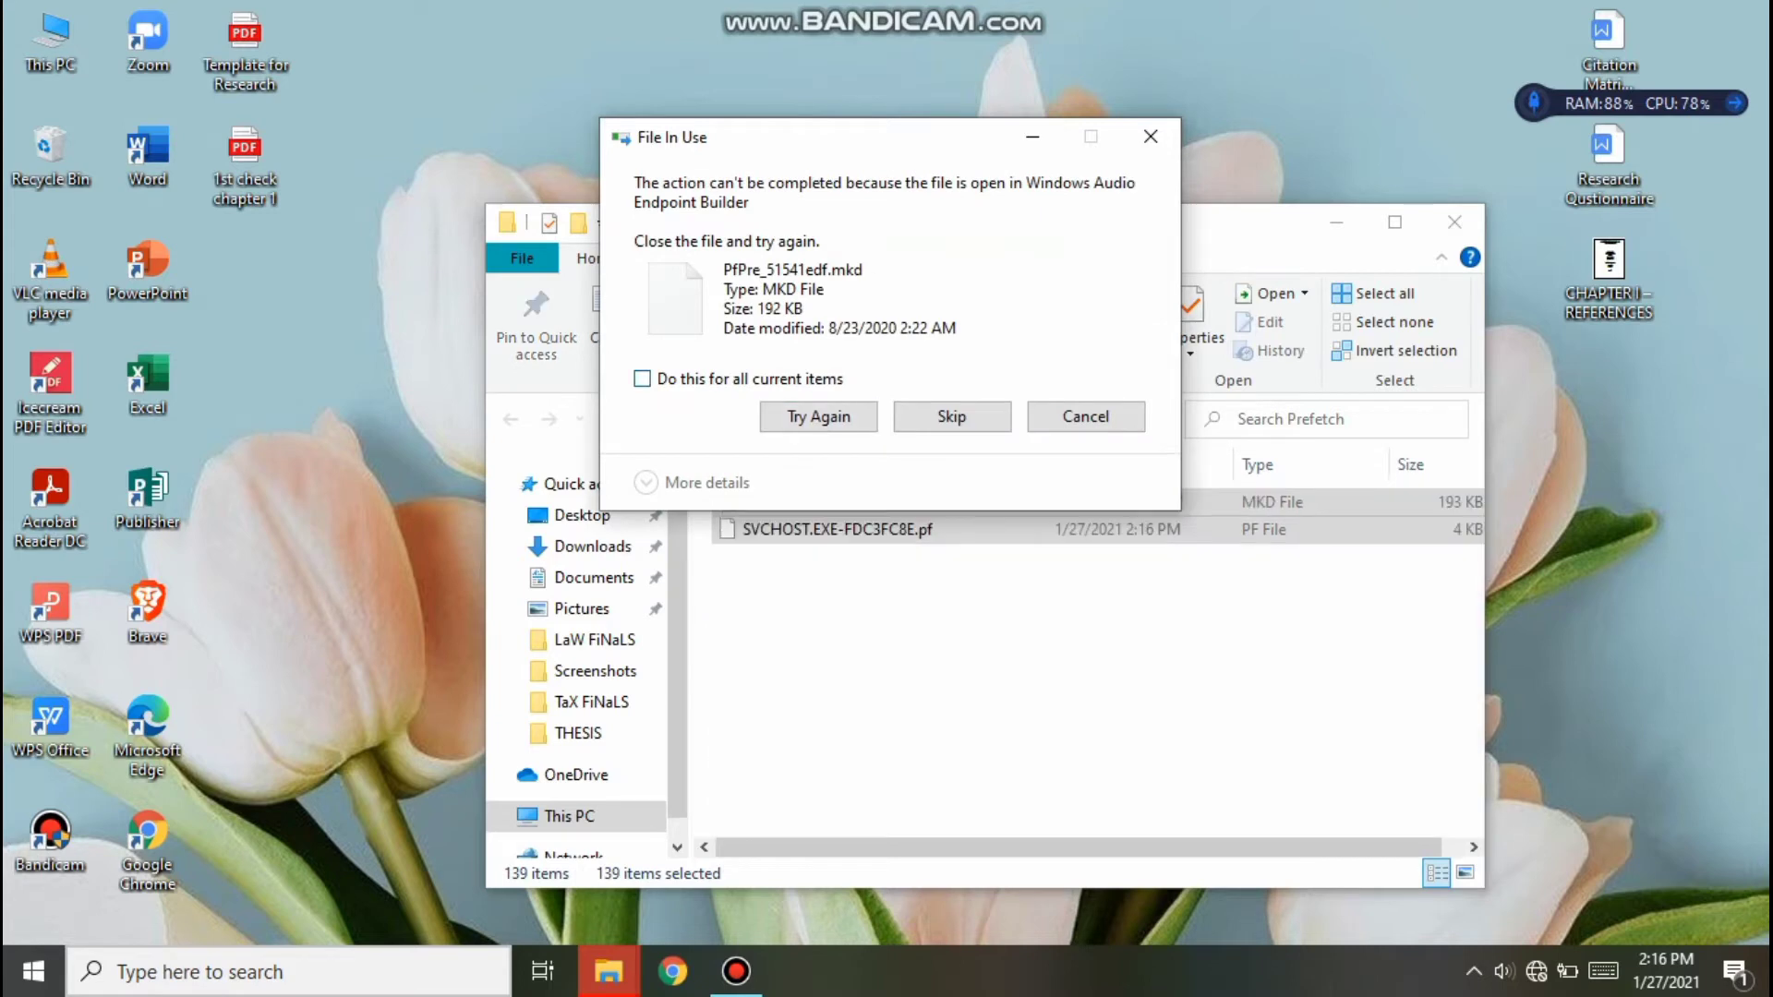
pyautogui.click(642, 380)
pyautogui.click(952, 417)
pyautogui.press('Return')
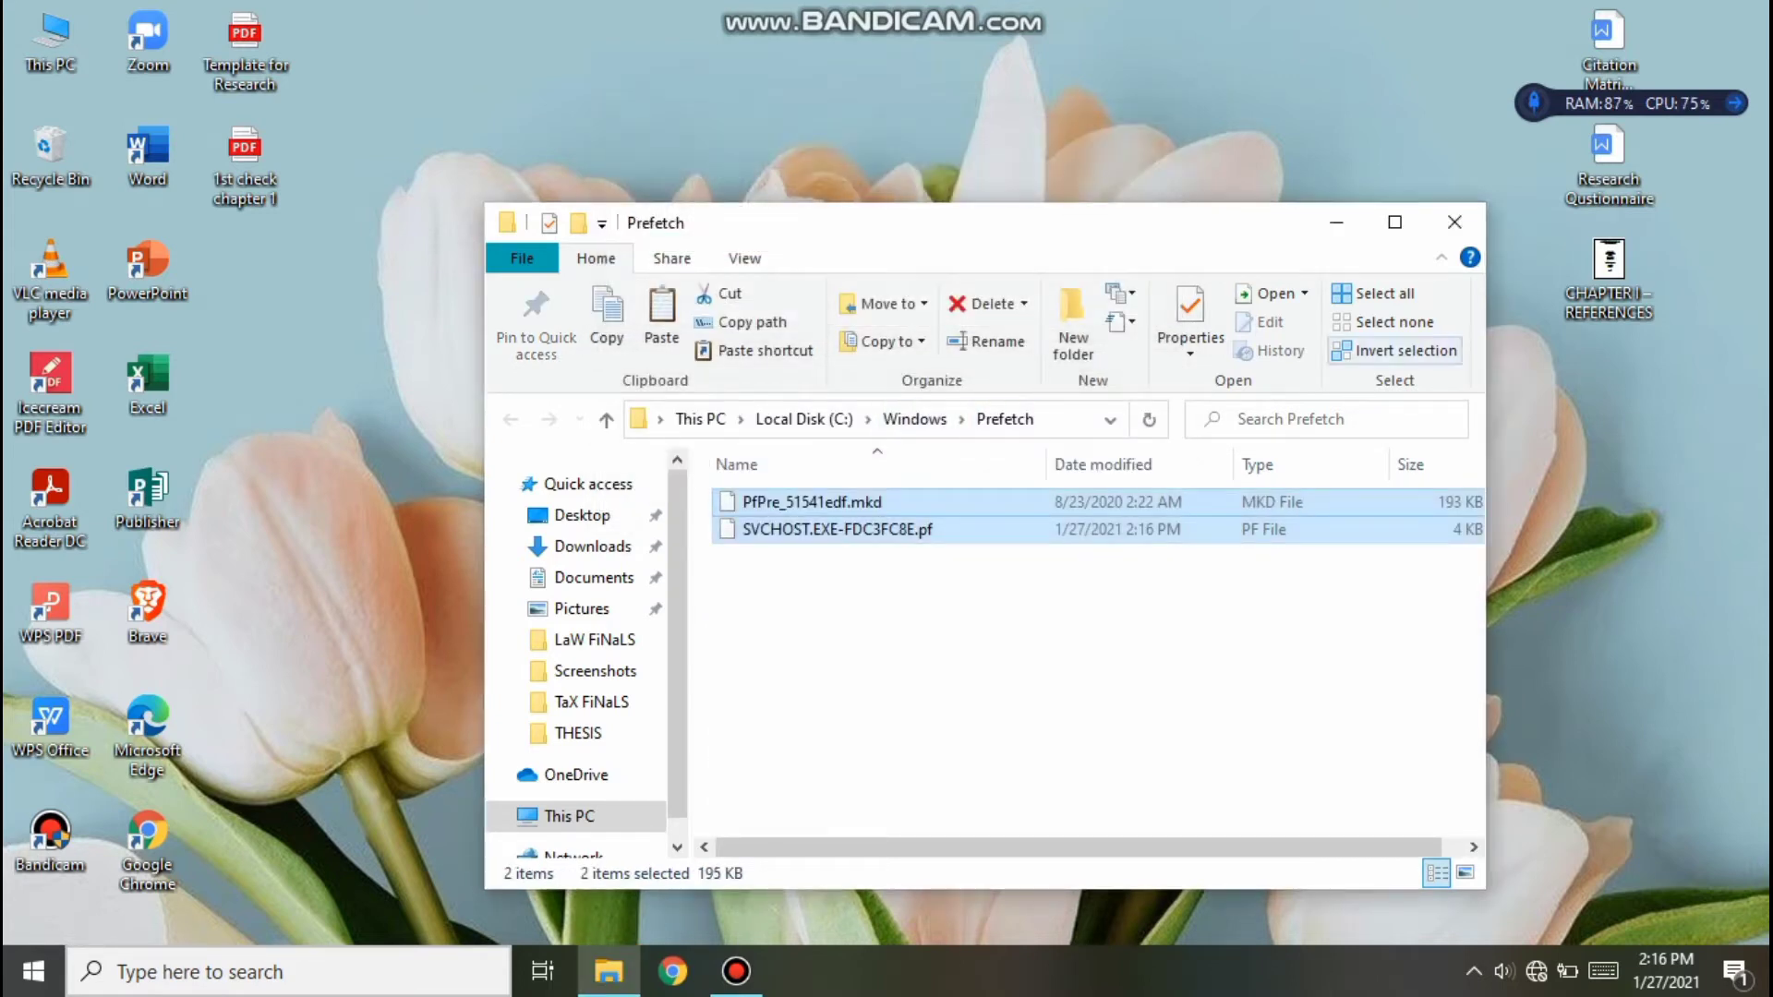
pyautogui.click(1454, 222)
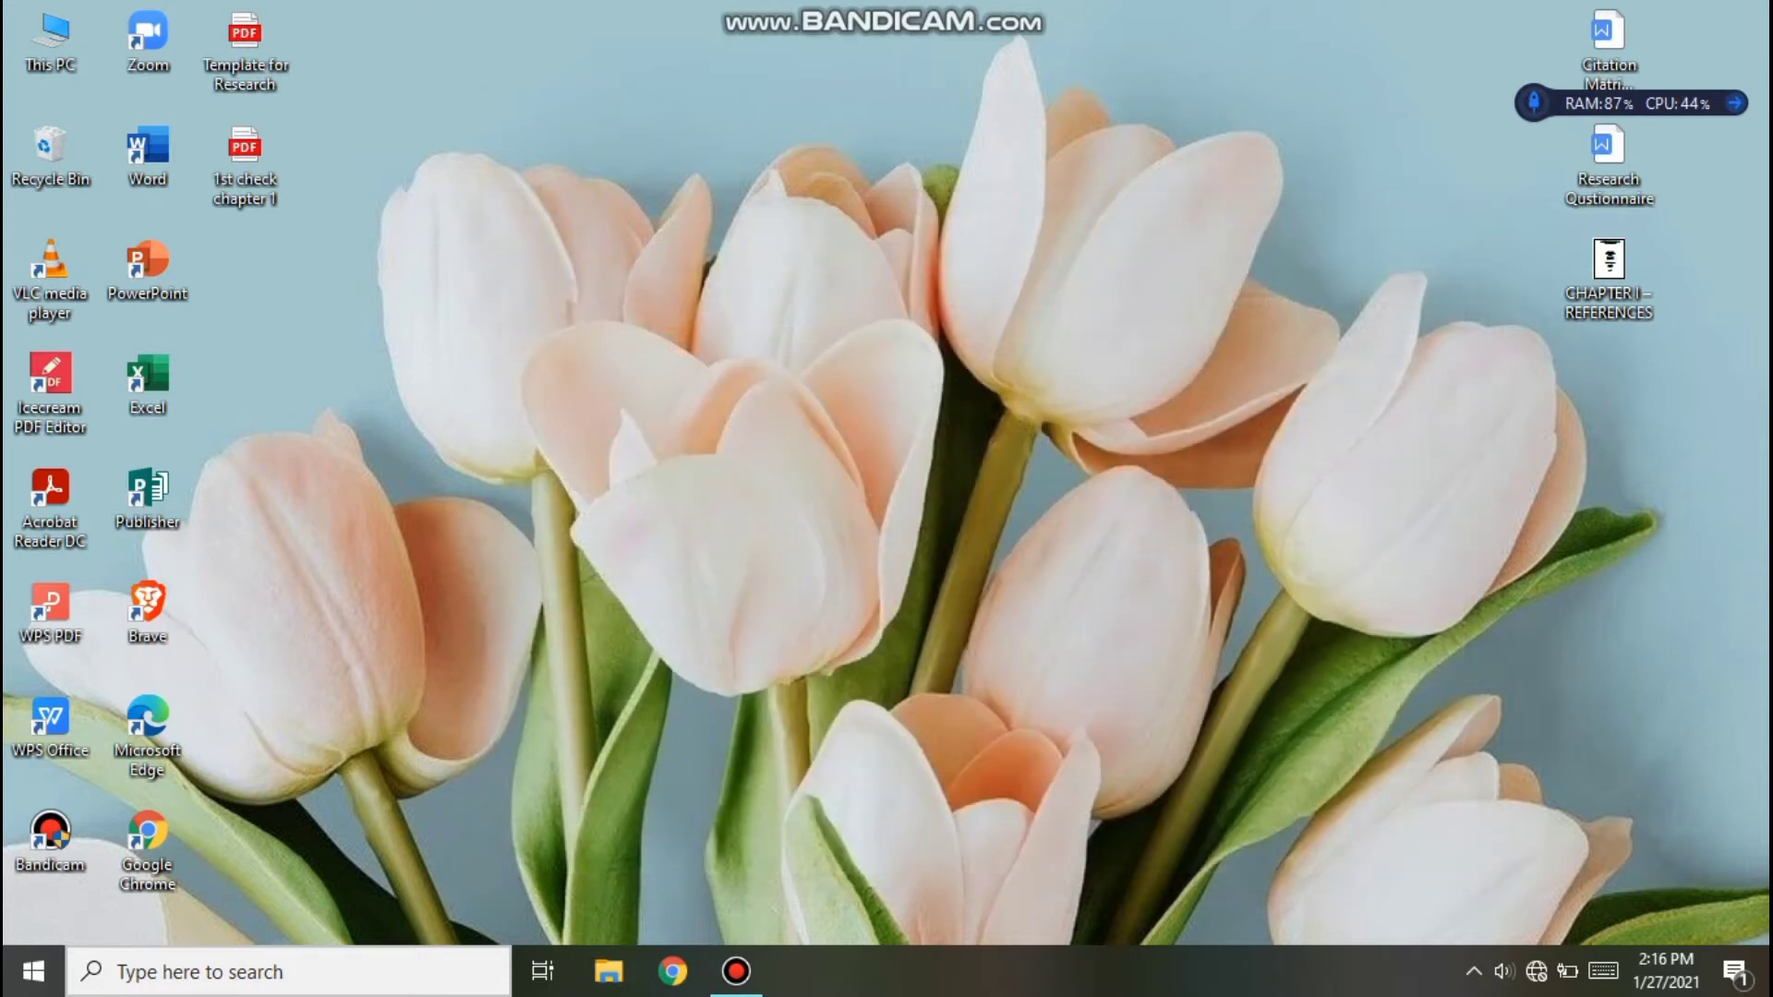
# Step: Refresh the desktop several times
pyautogui.rightClick(783, 96)
pyautogui.click(822, 173)
pyautogui.rightClick(823, 181)
pyautogui.click(868, 254)
pyautogui.rightClick(790, 124)
pyautogui.click(858, 200)
pyautogui.rightClick(801, 118)
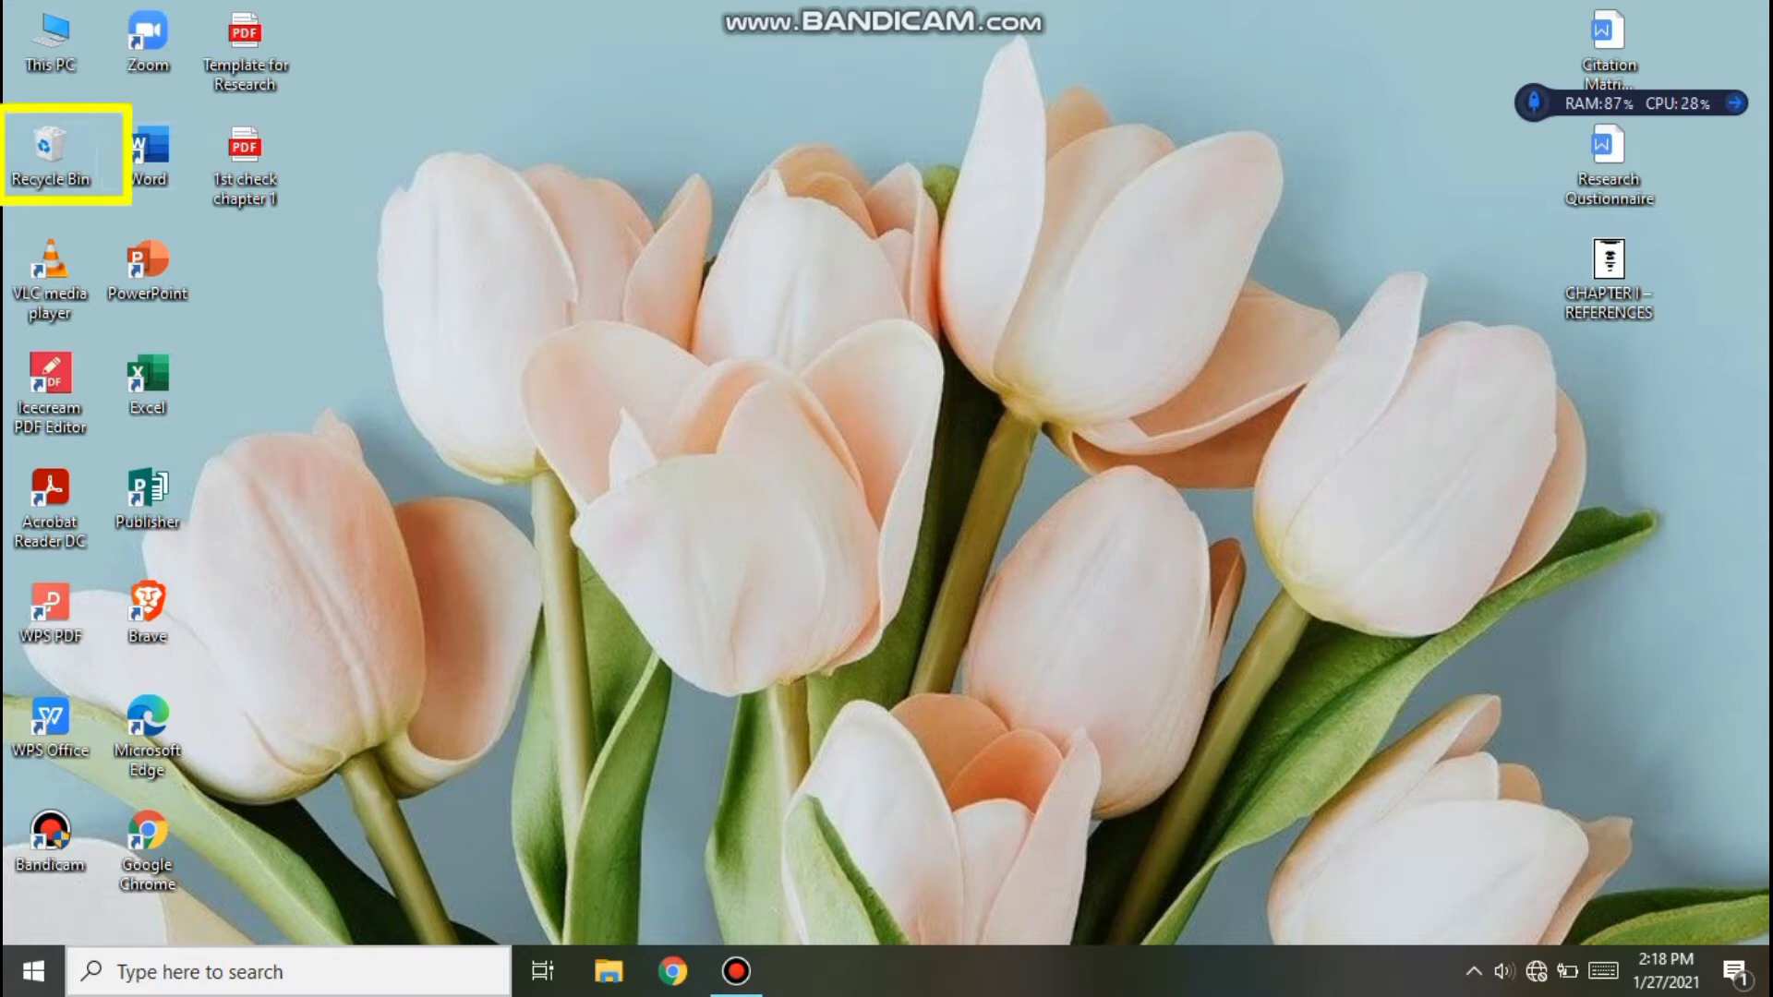
# Step: Open the Recycle Bin maximized, empty it permanently, and close its window
pyautogui.click(50, 153)
pyautogui.doubleClick(50, 155)
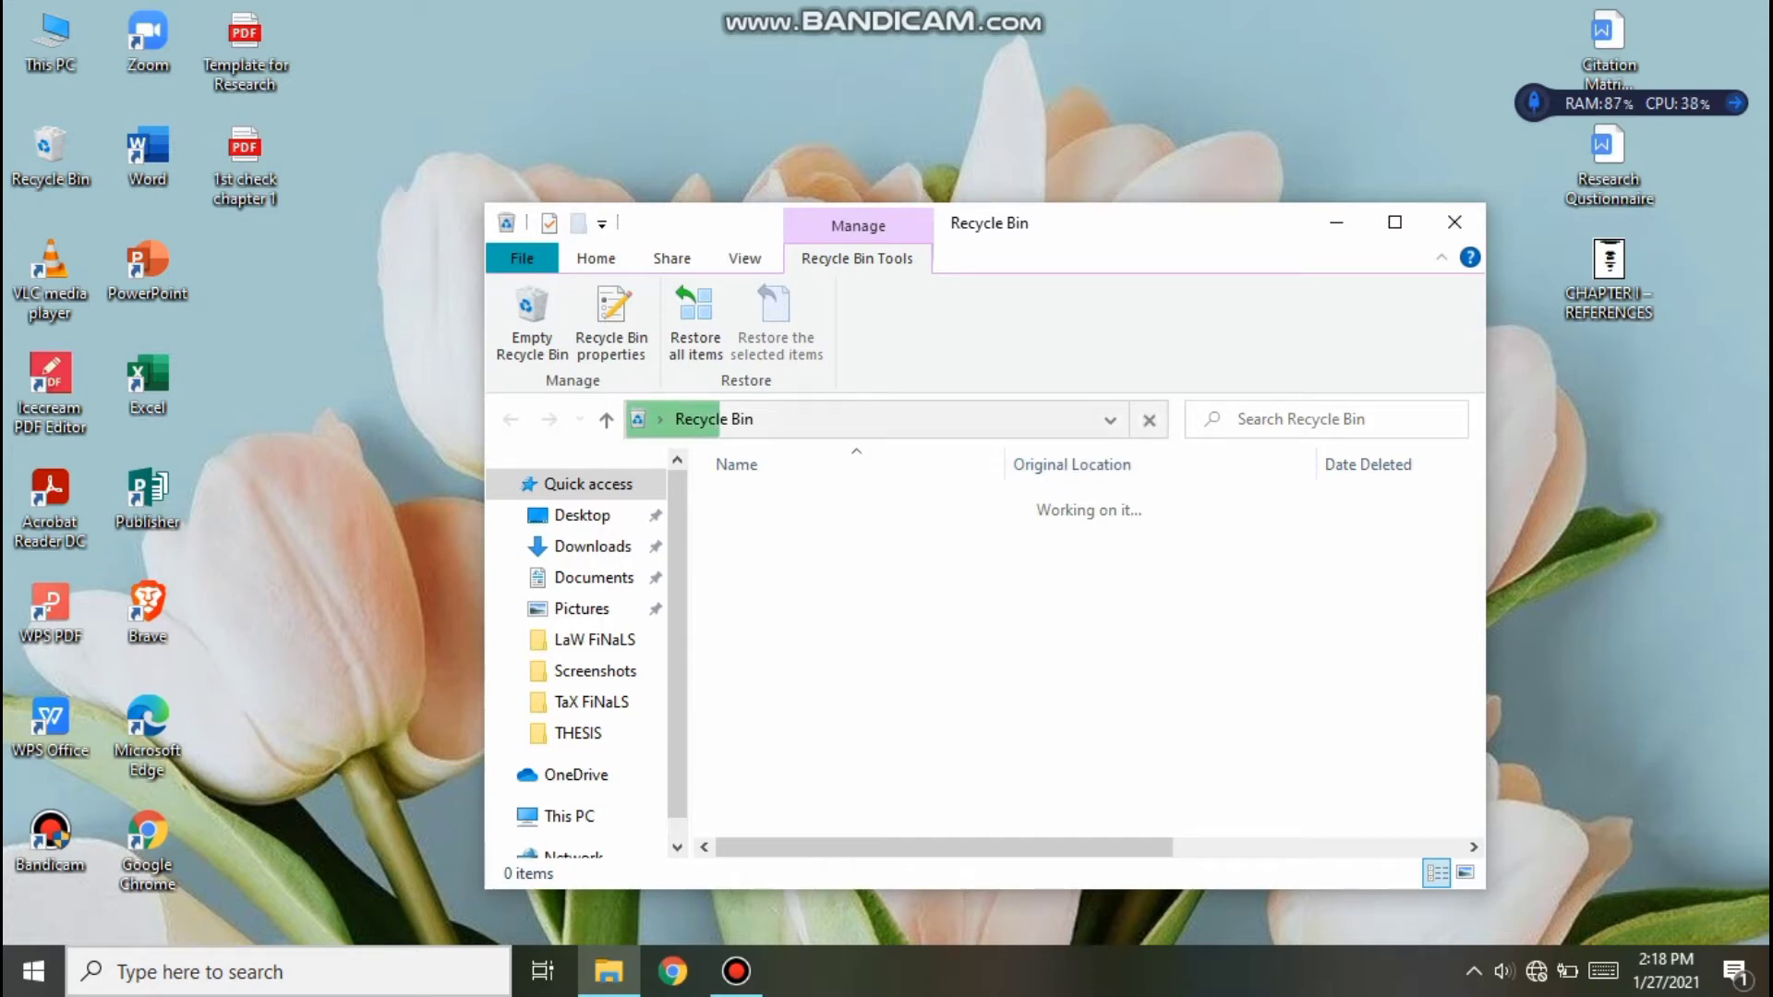
pyautogui.click(1394, 222)
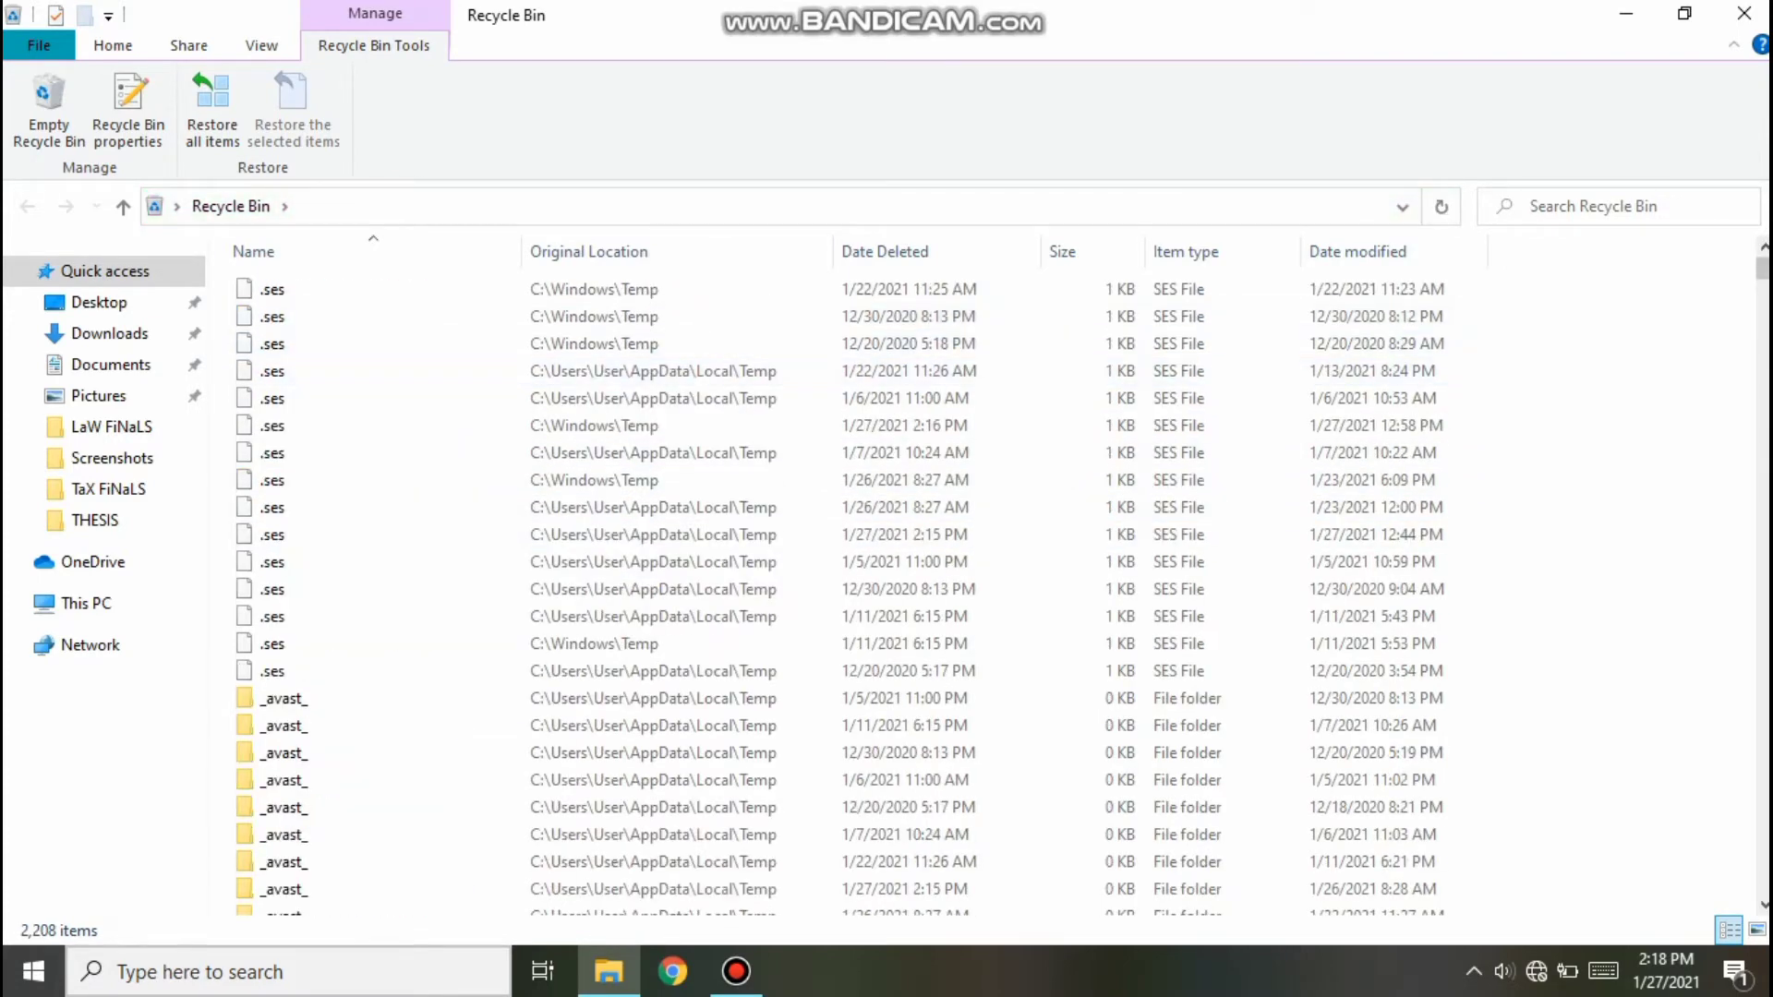
pyautogui.moveTo(1763, 269)
pyautogui.mouseDown()
pyautogui.moveTo(1761, 882)
pyautogui.moveTo(1762, 268)
pyautogui.mouseUp()
pyautogui.click(49, 109)
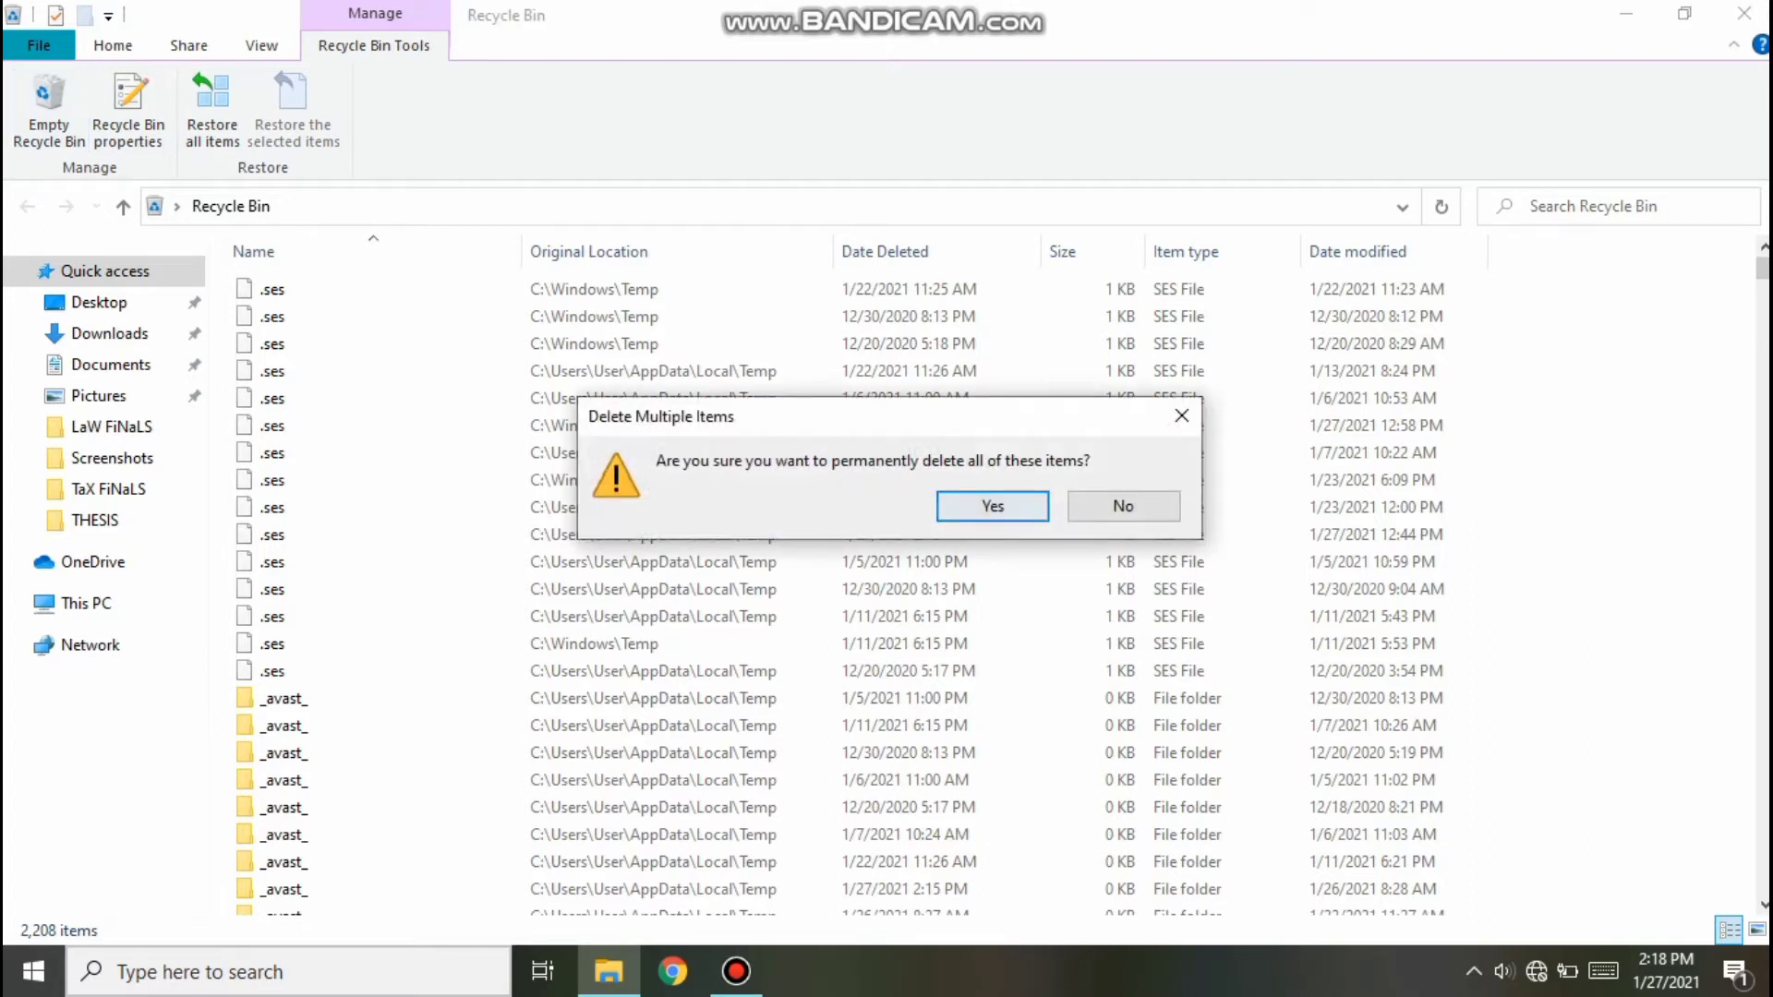
pyautogui.click(993, 506)
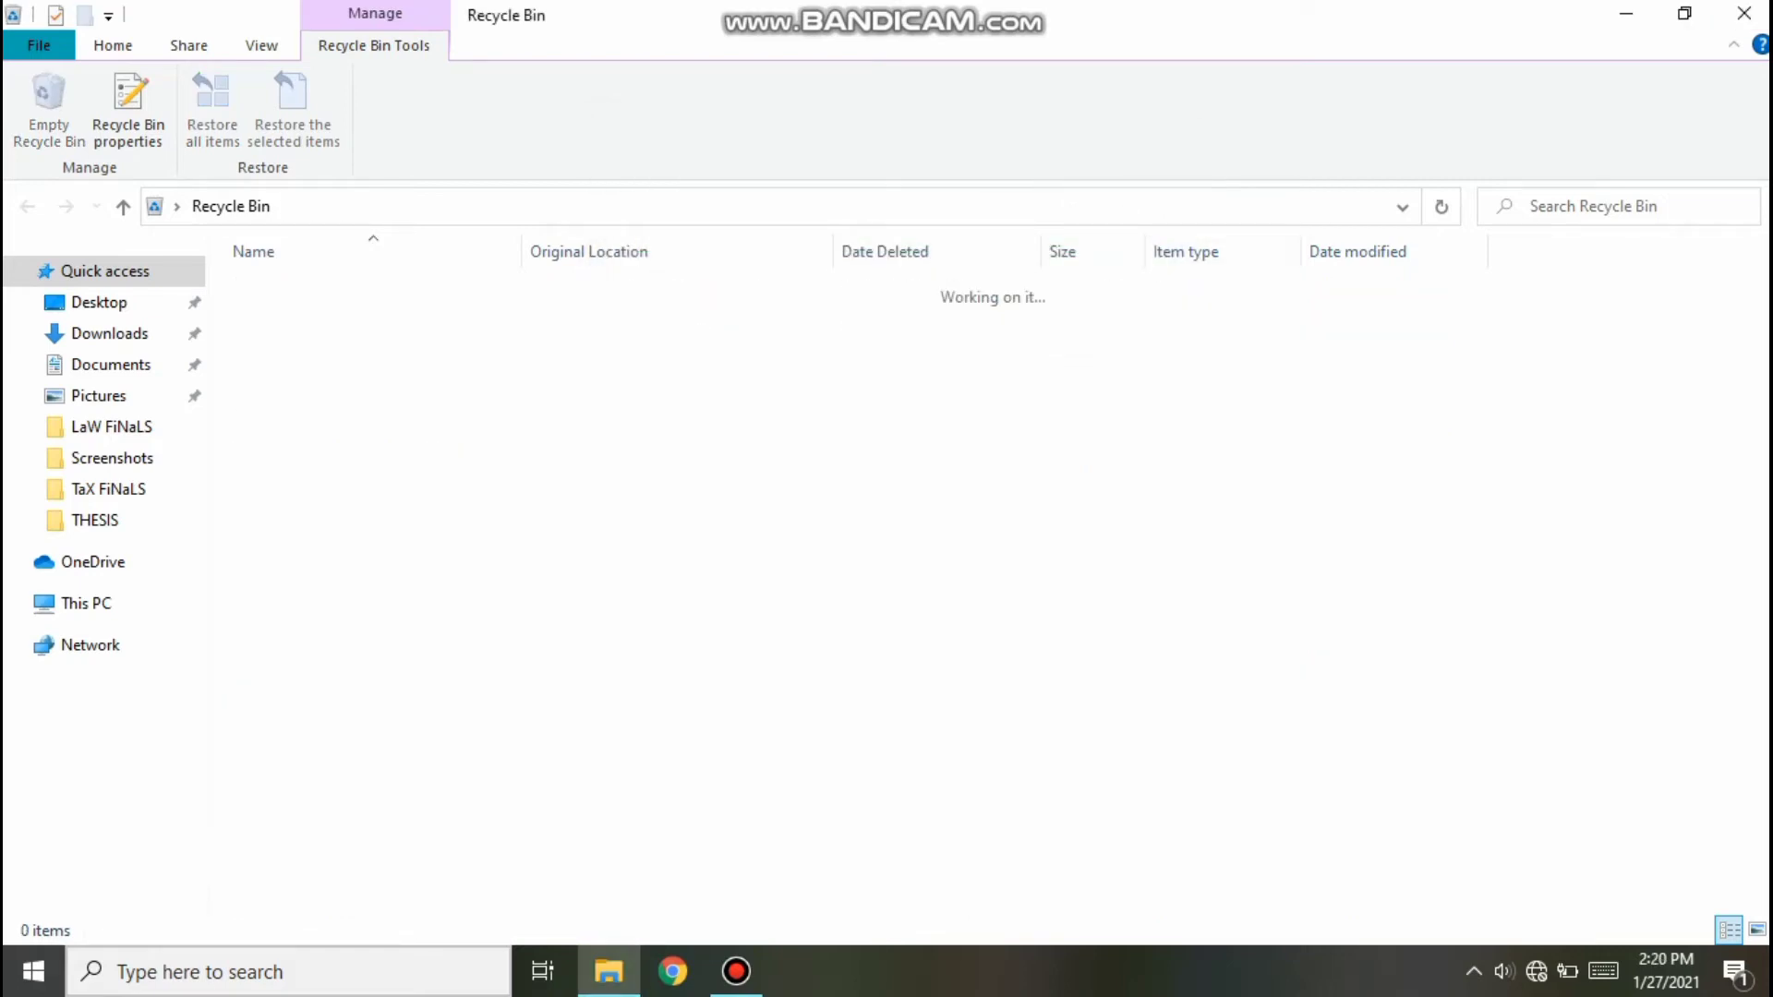
pyautogui.click(1743, 13)
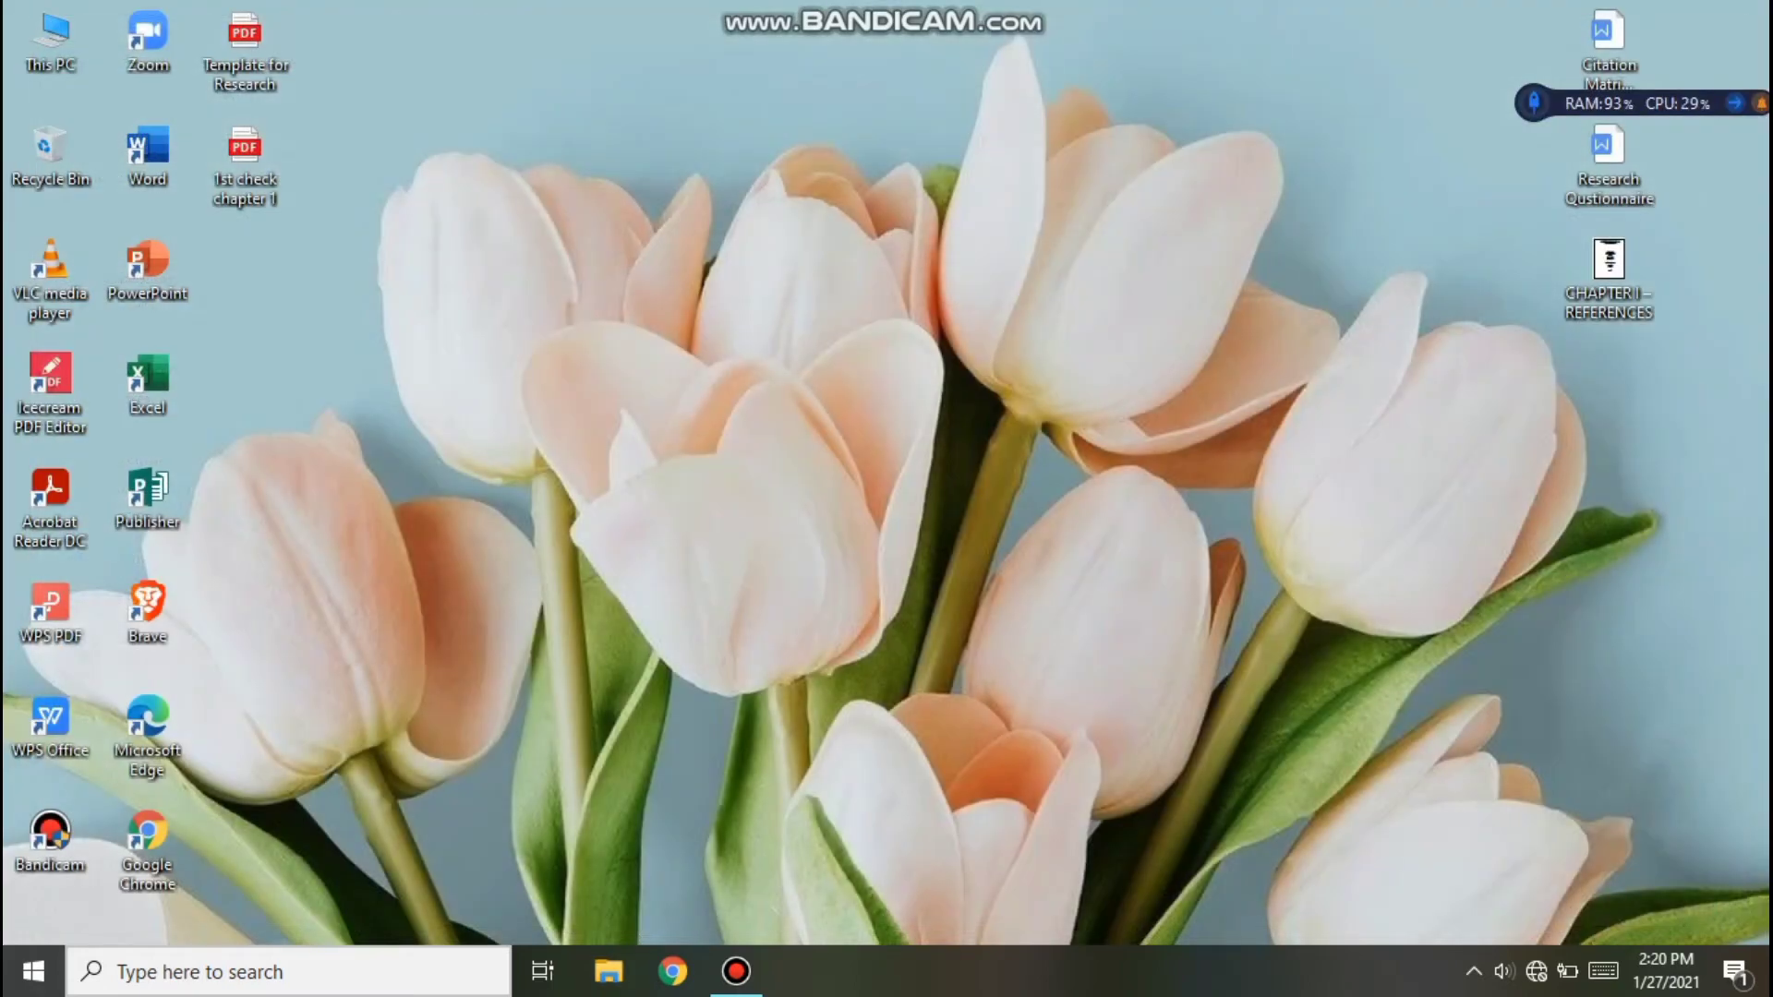
# Step: Refresh the desktop twice
pyautogui.rightClick(707, 165)
pyautogui.click(775, 242)
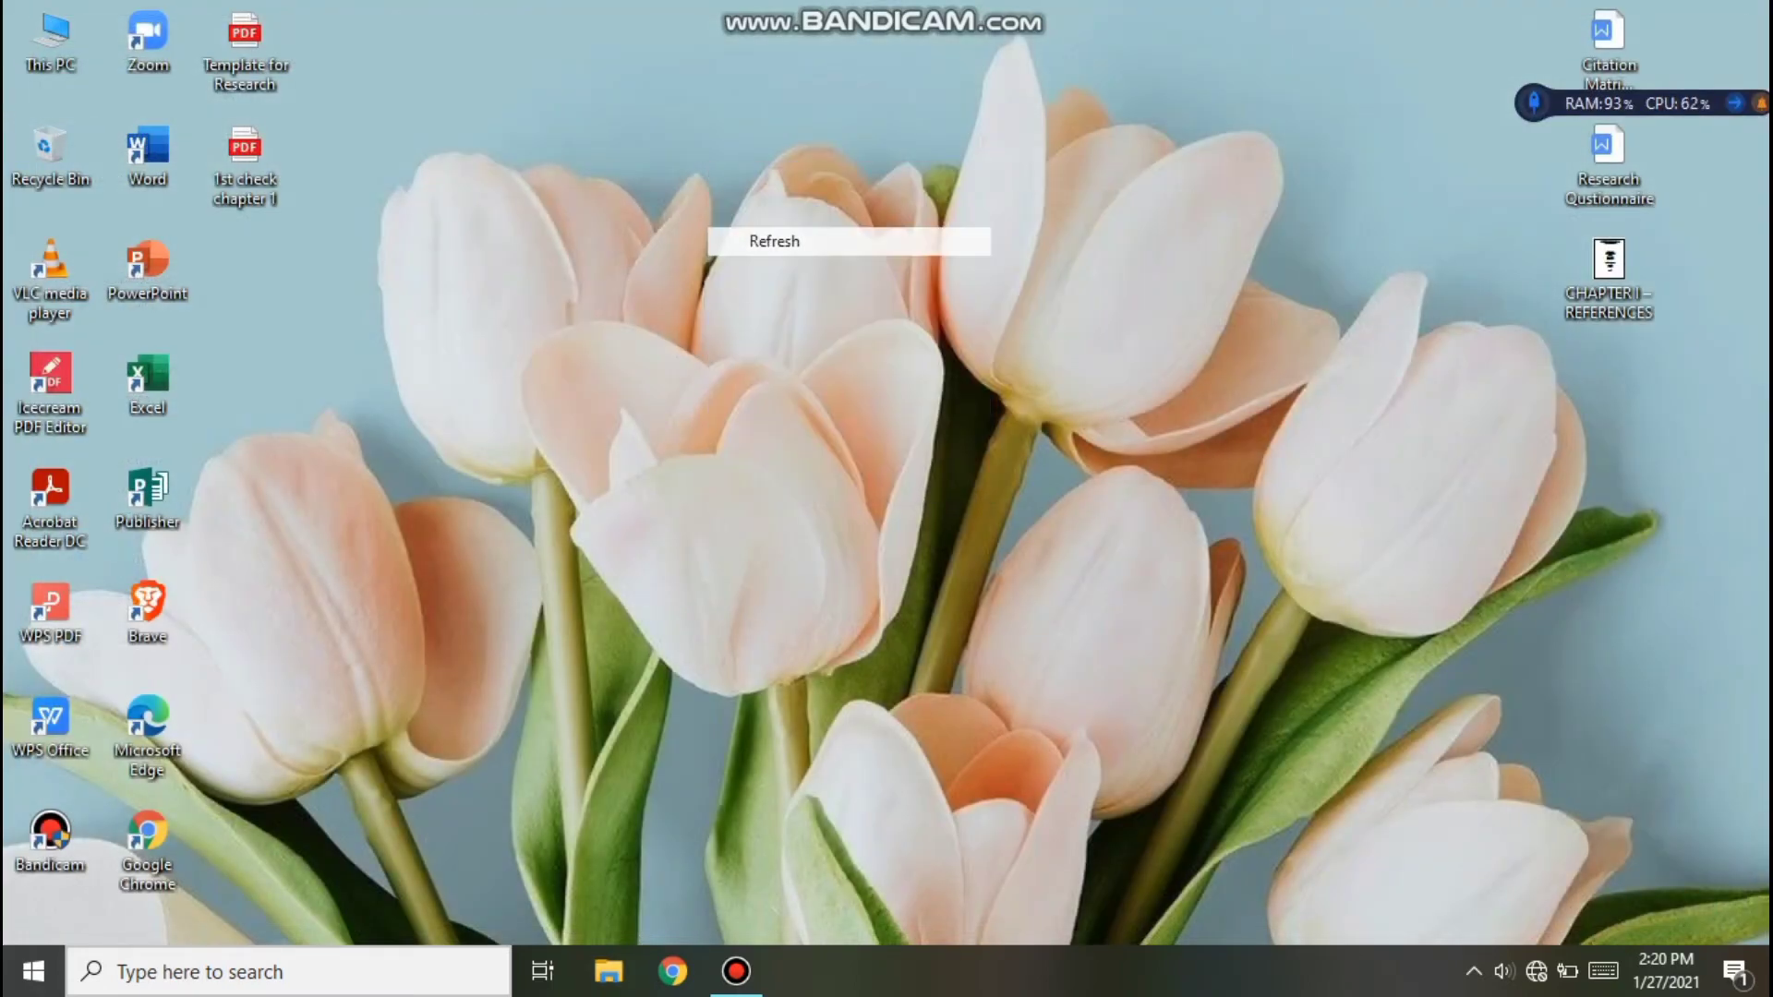
pyautogui.rightClick(708, 183)
pyautogui.click(777, 260)
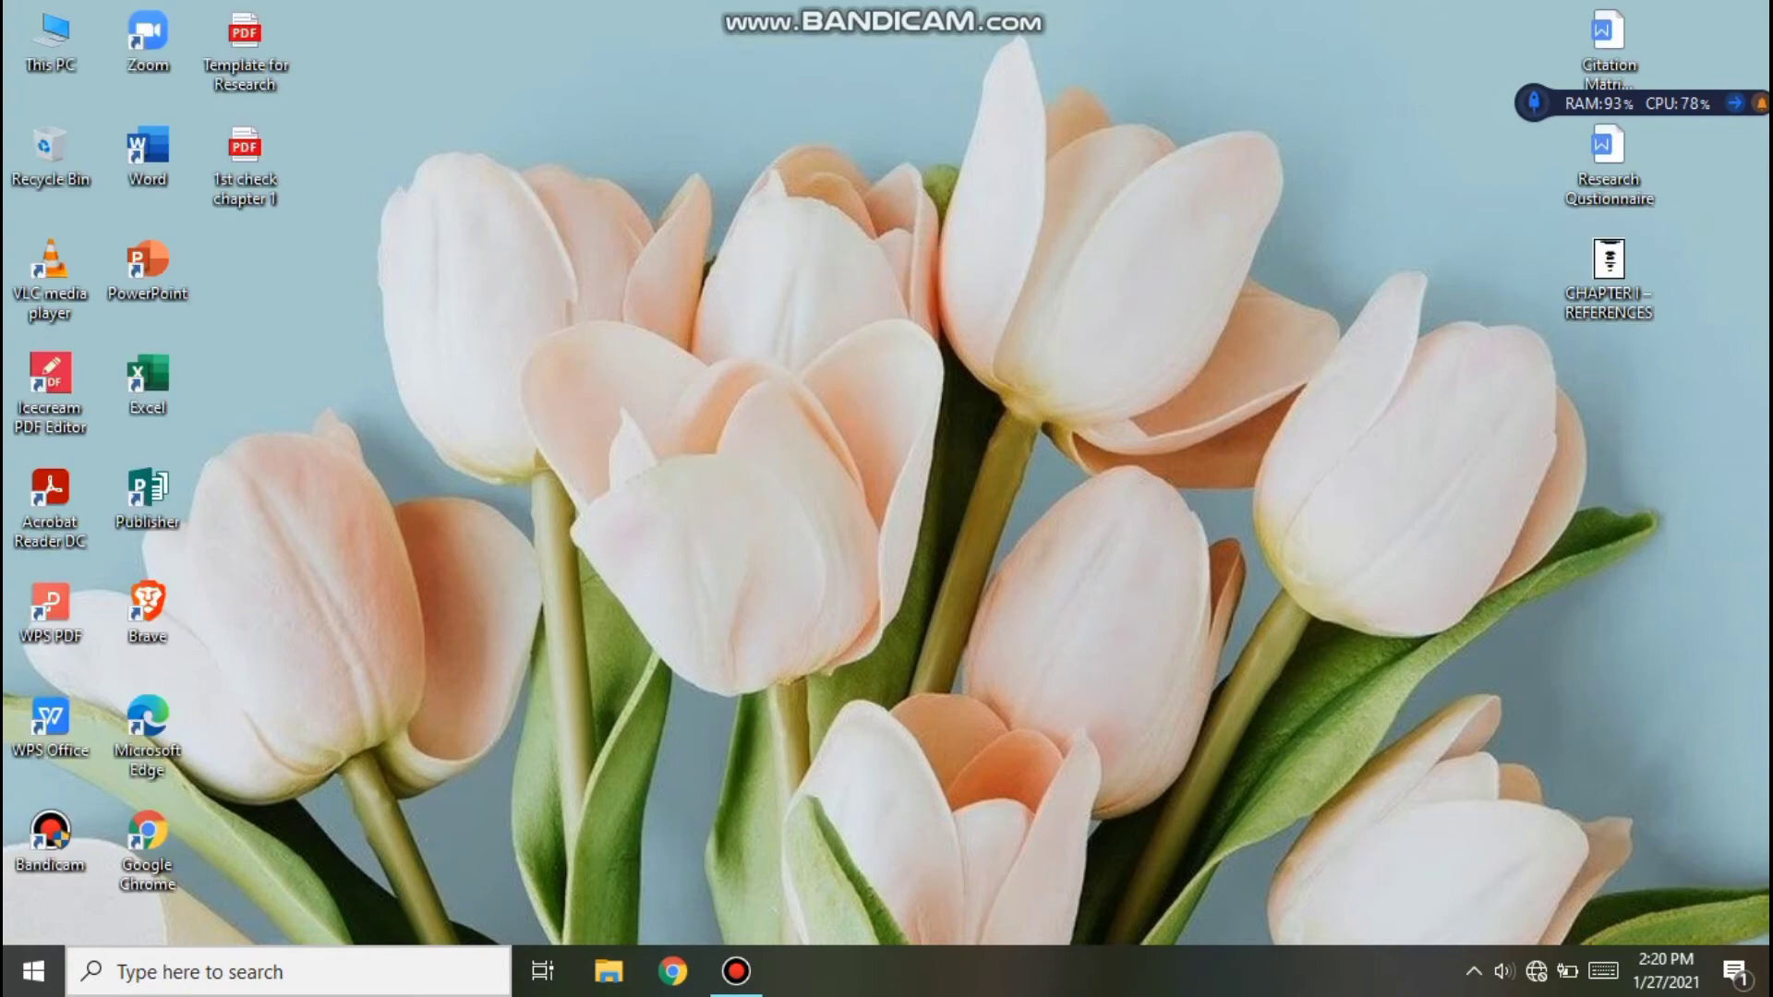
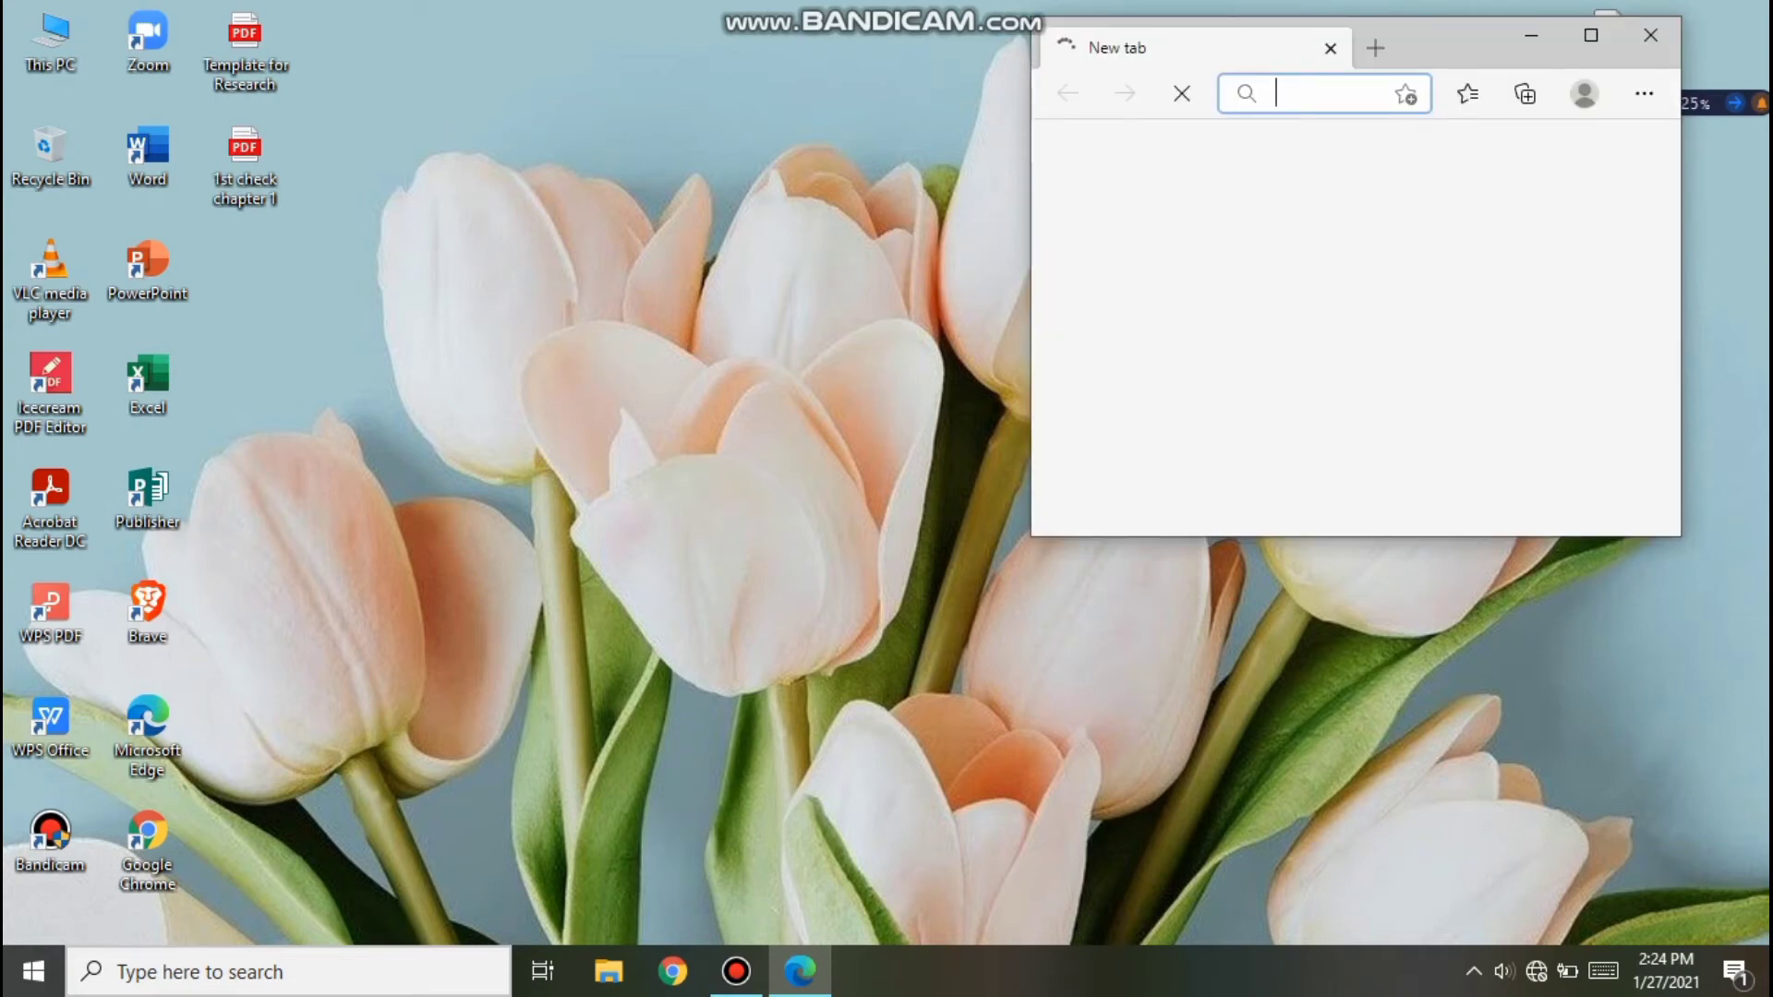
# Step: Maximize the Microsoft Edge window and open its browsing history
pyautogui.click(1591, 35)
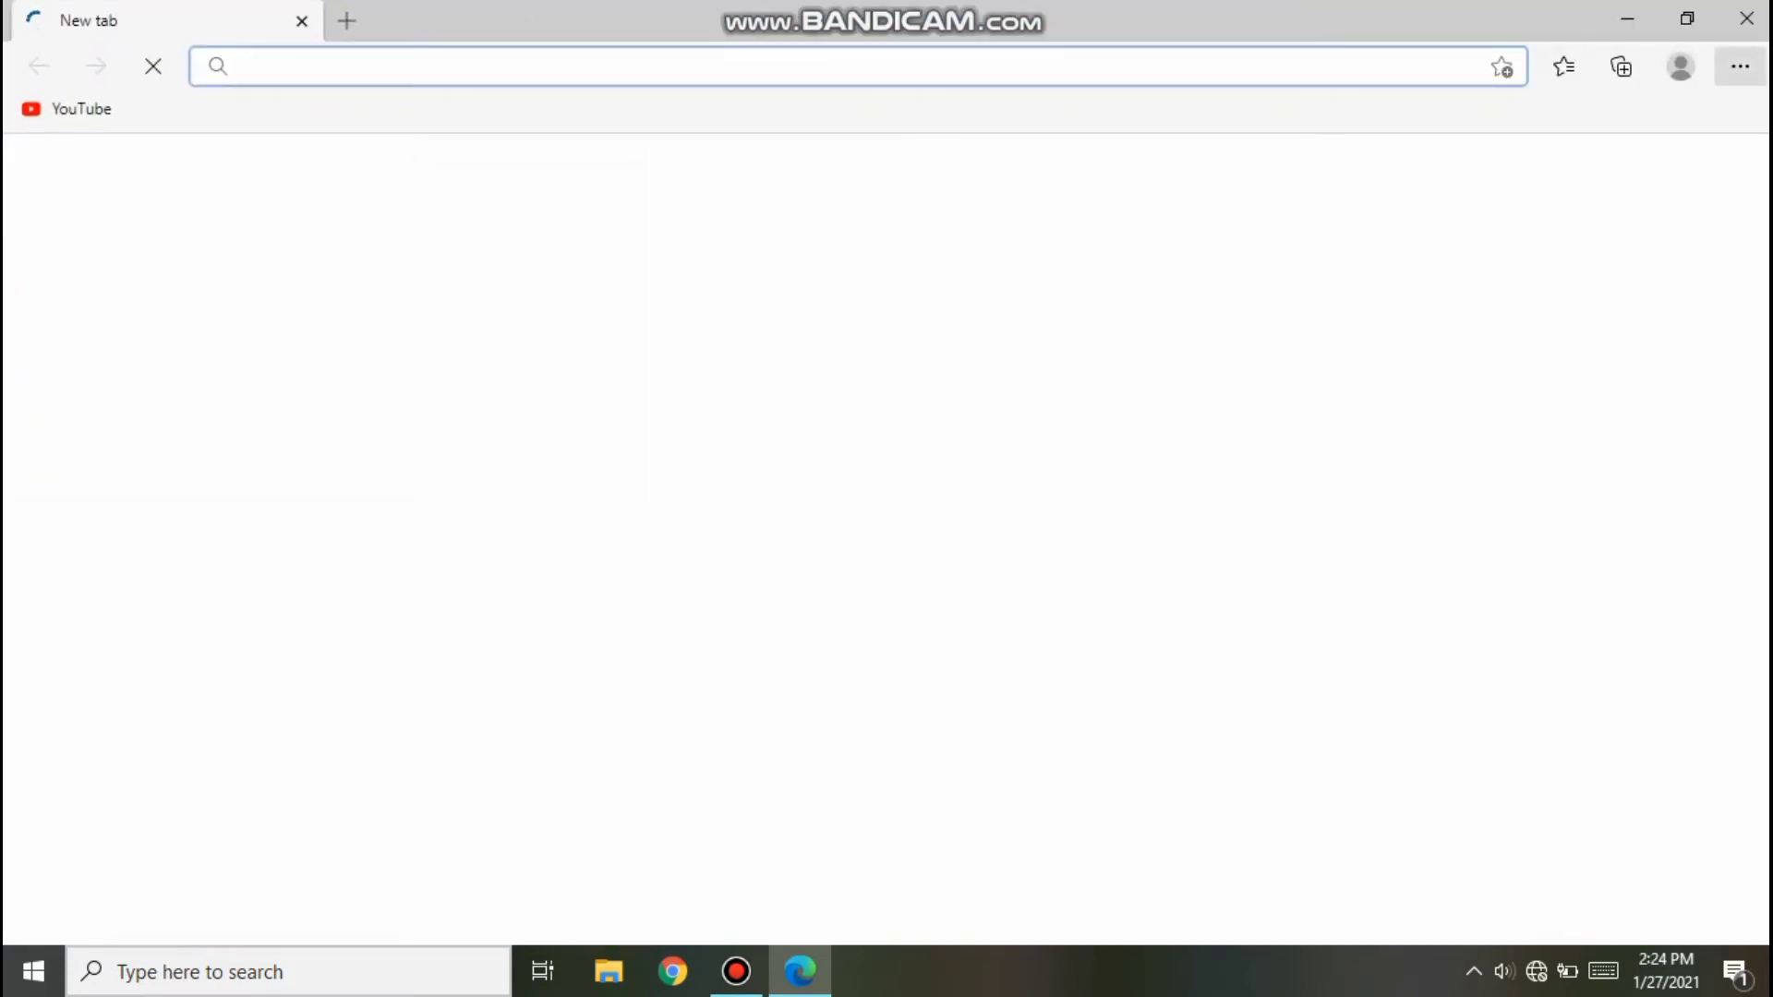
pyautogui.click(1740, 66)
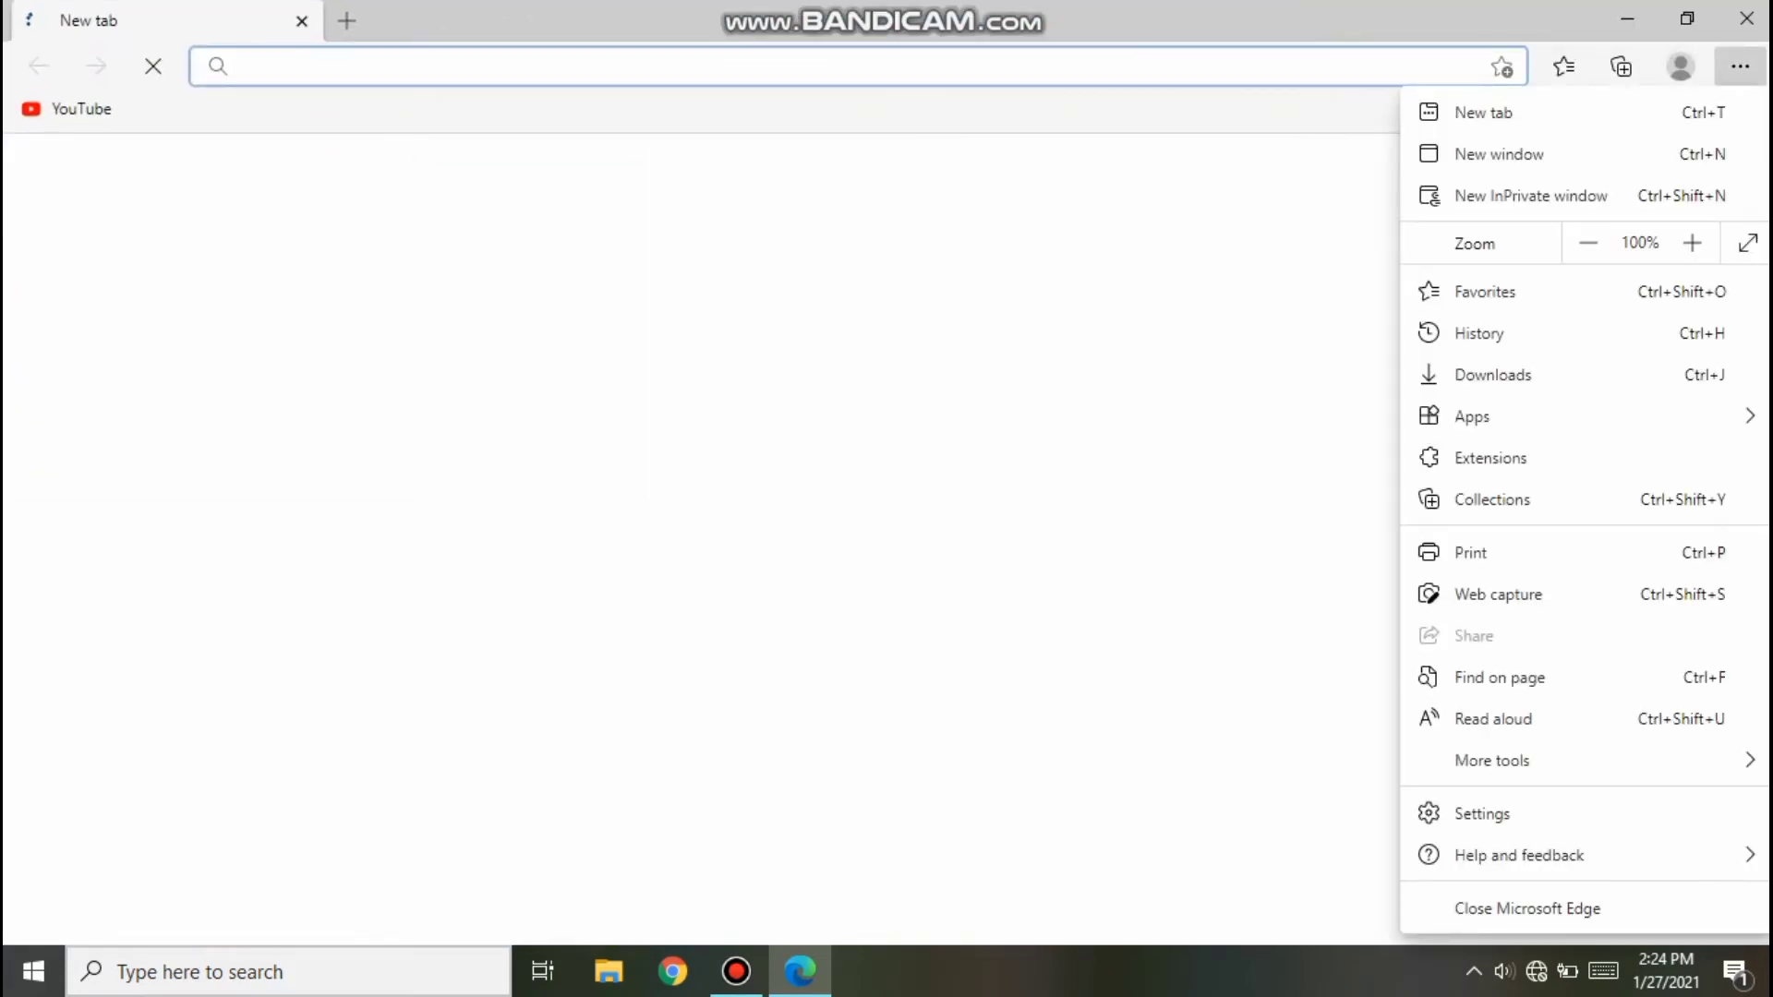
pyautogui.click(1514, 333)
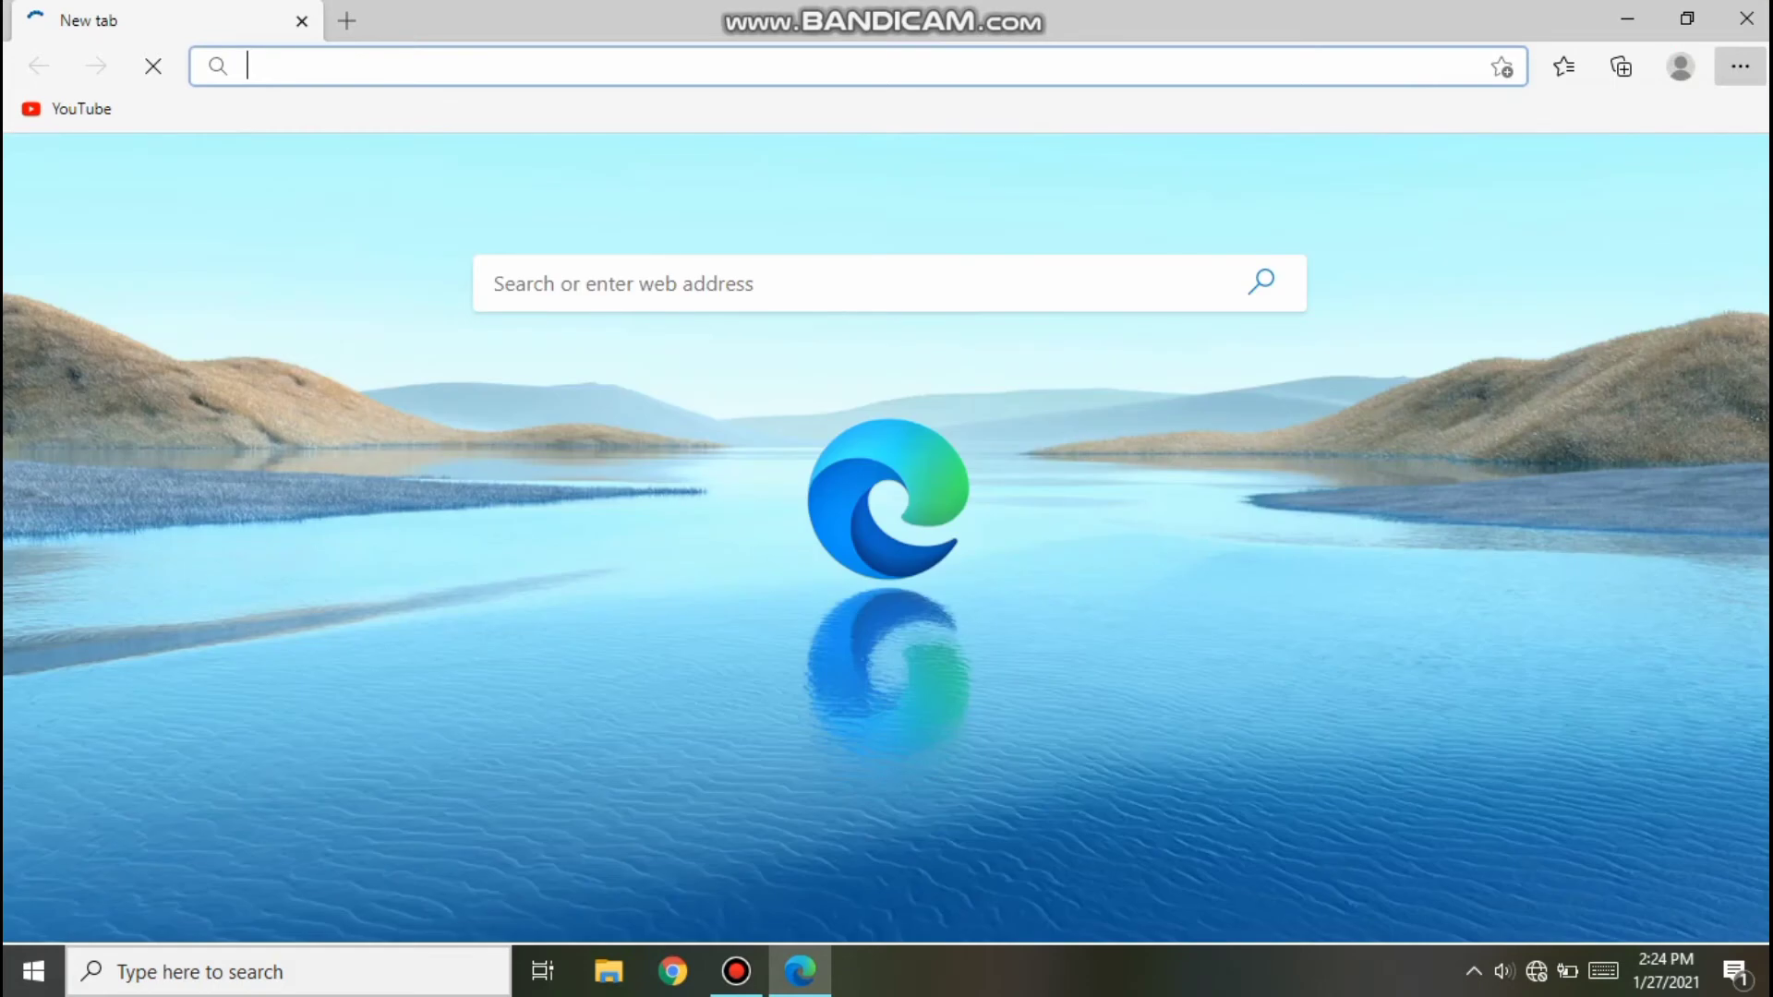
pyautogui.hotkey('ctrl', 'h')
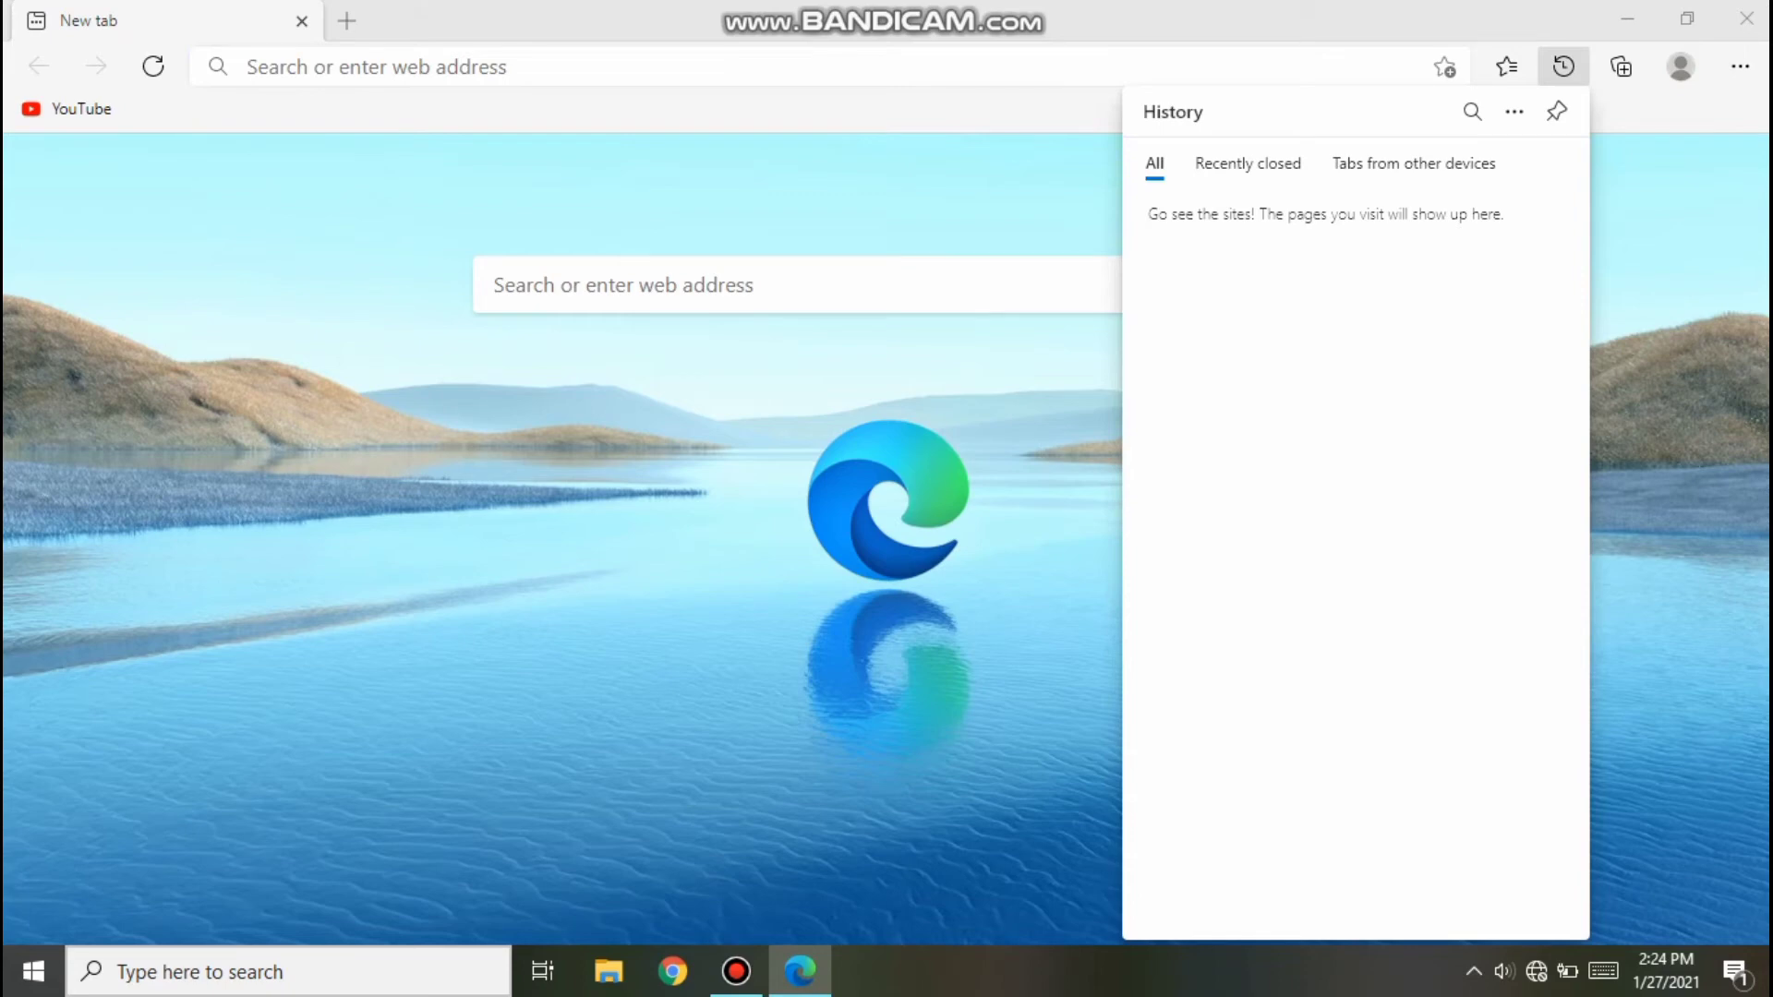
# Step: Check Edge's recently closed tabs, tabs from other devices and full history, and close the browser
pyautogui.click(1248, 164)
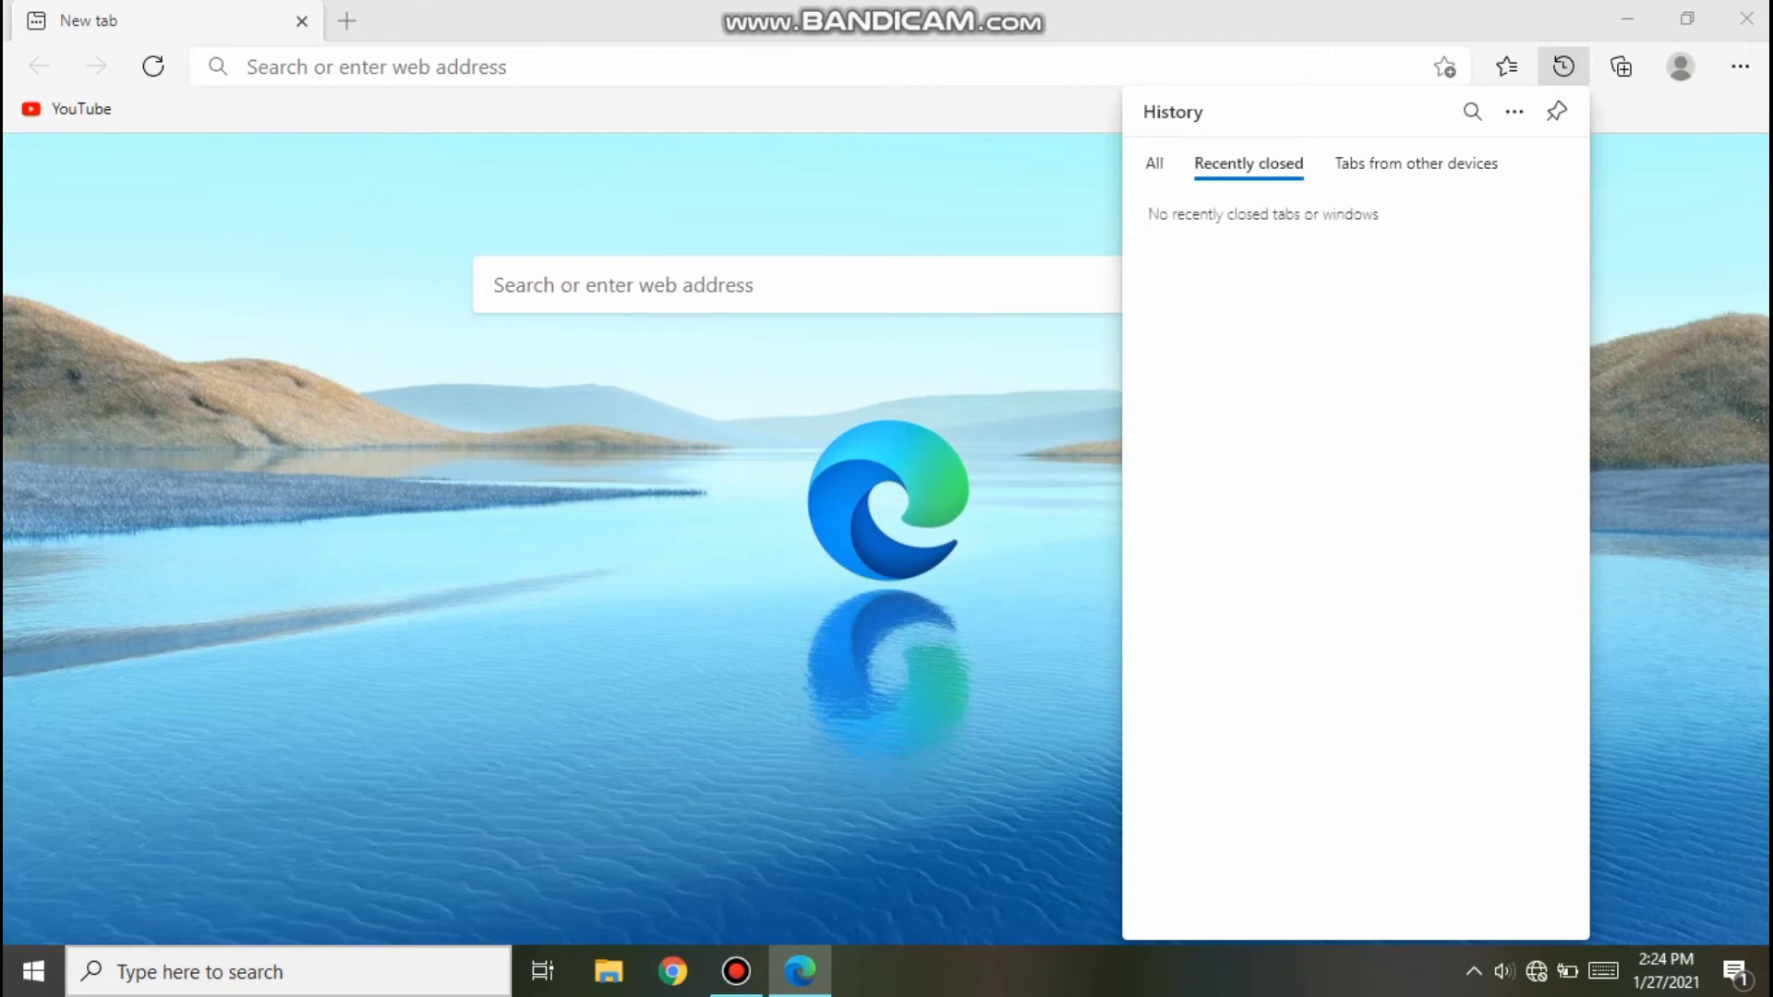
pyautogui.click(1415, 164)
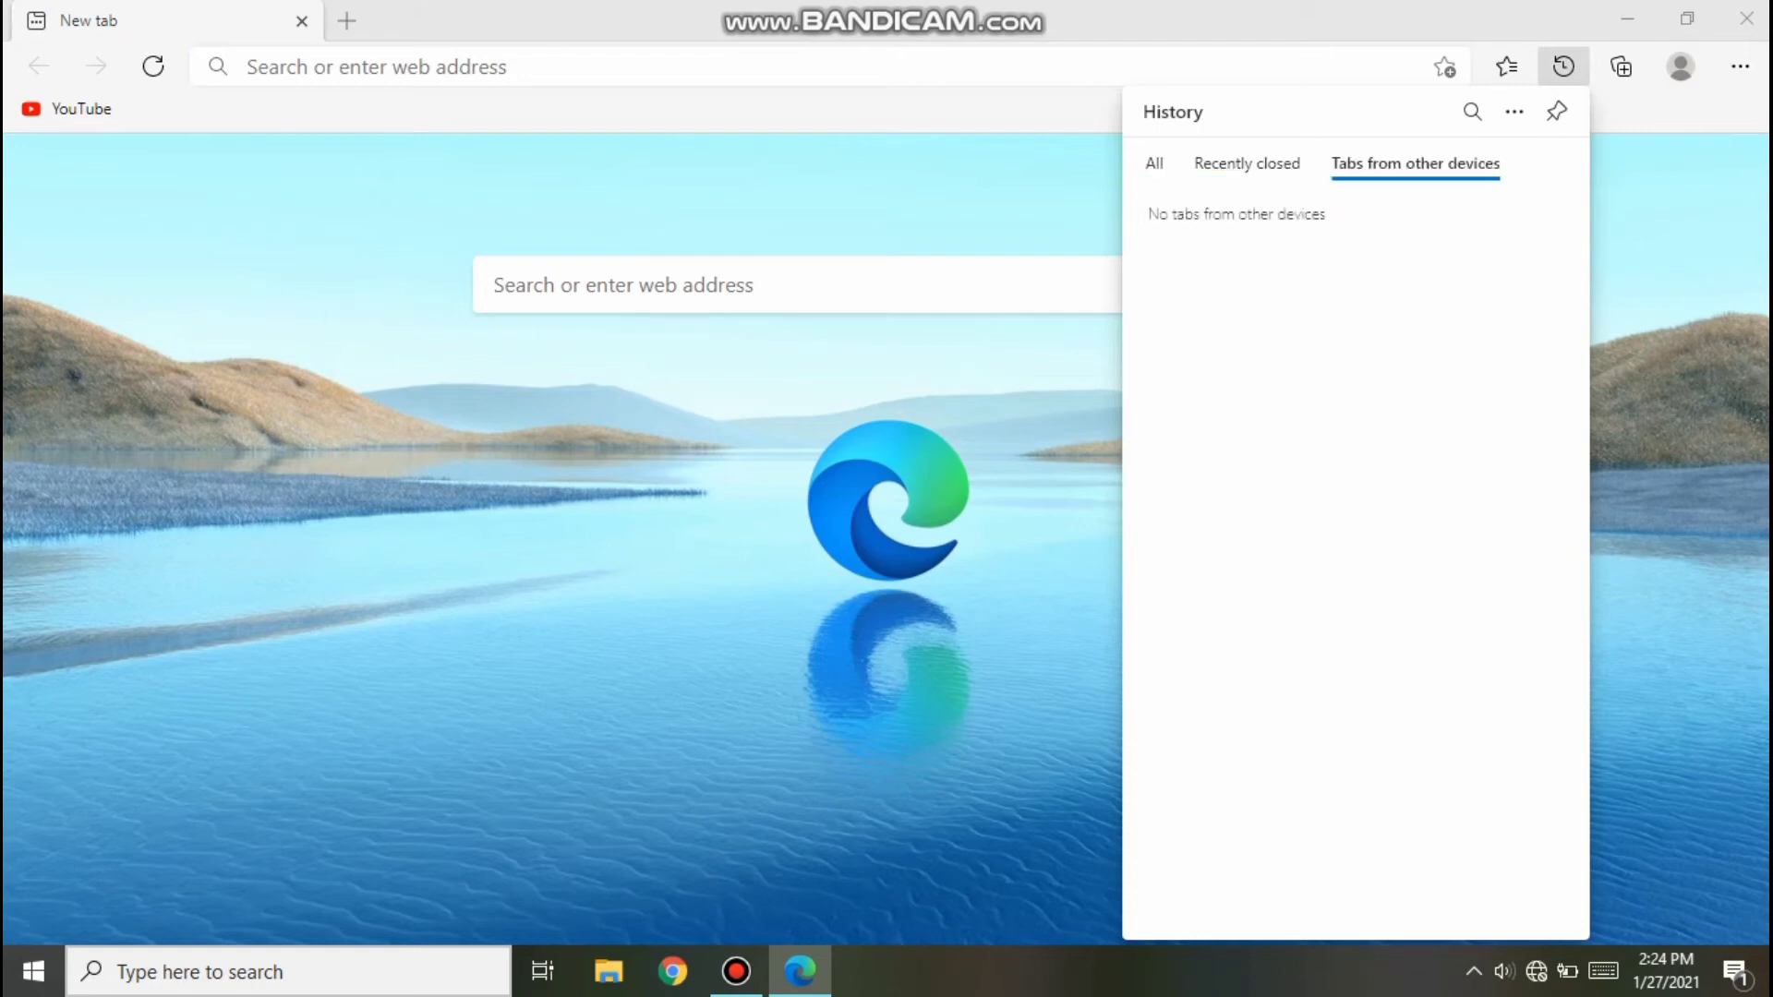
pyautogui.click(1155, 164)
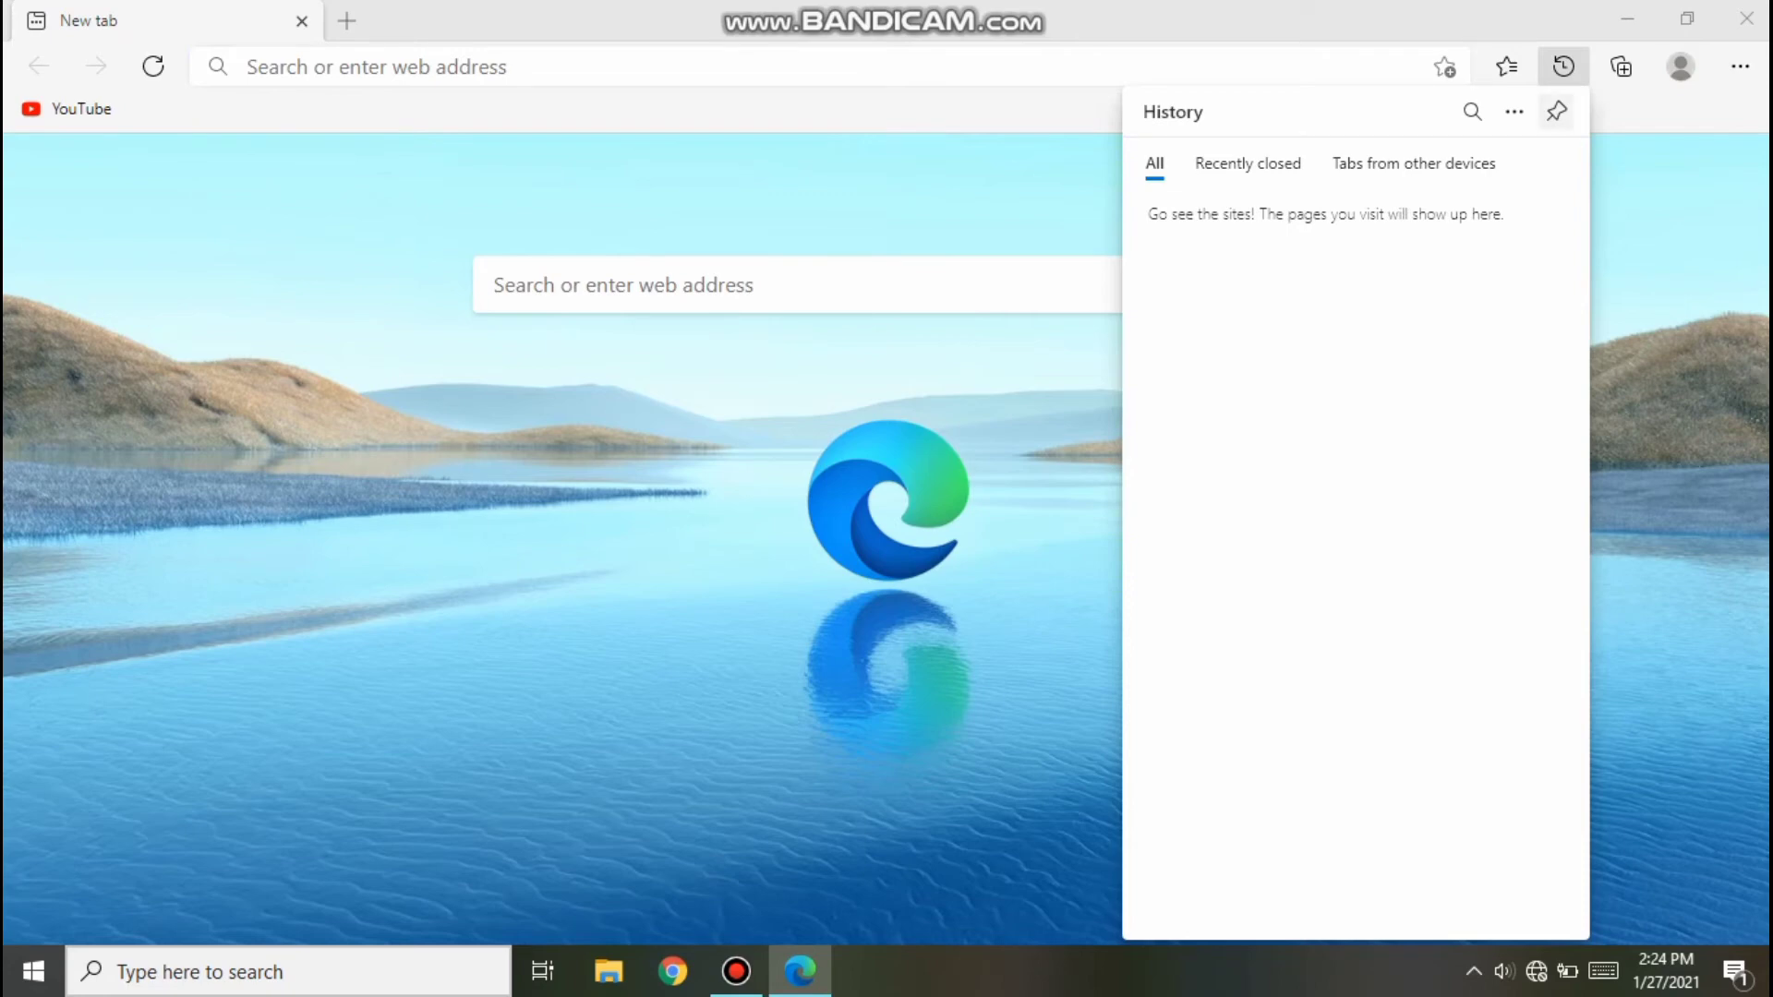
pyautogui.click(1745, 19)
pyautogui.click(1745, 19)
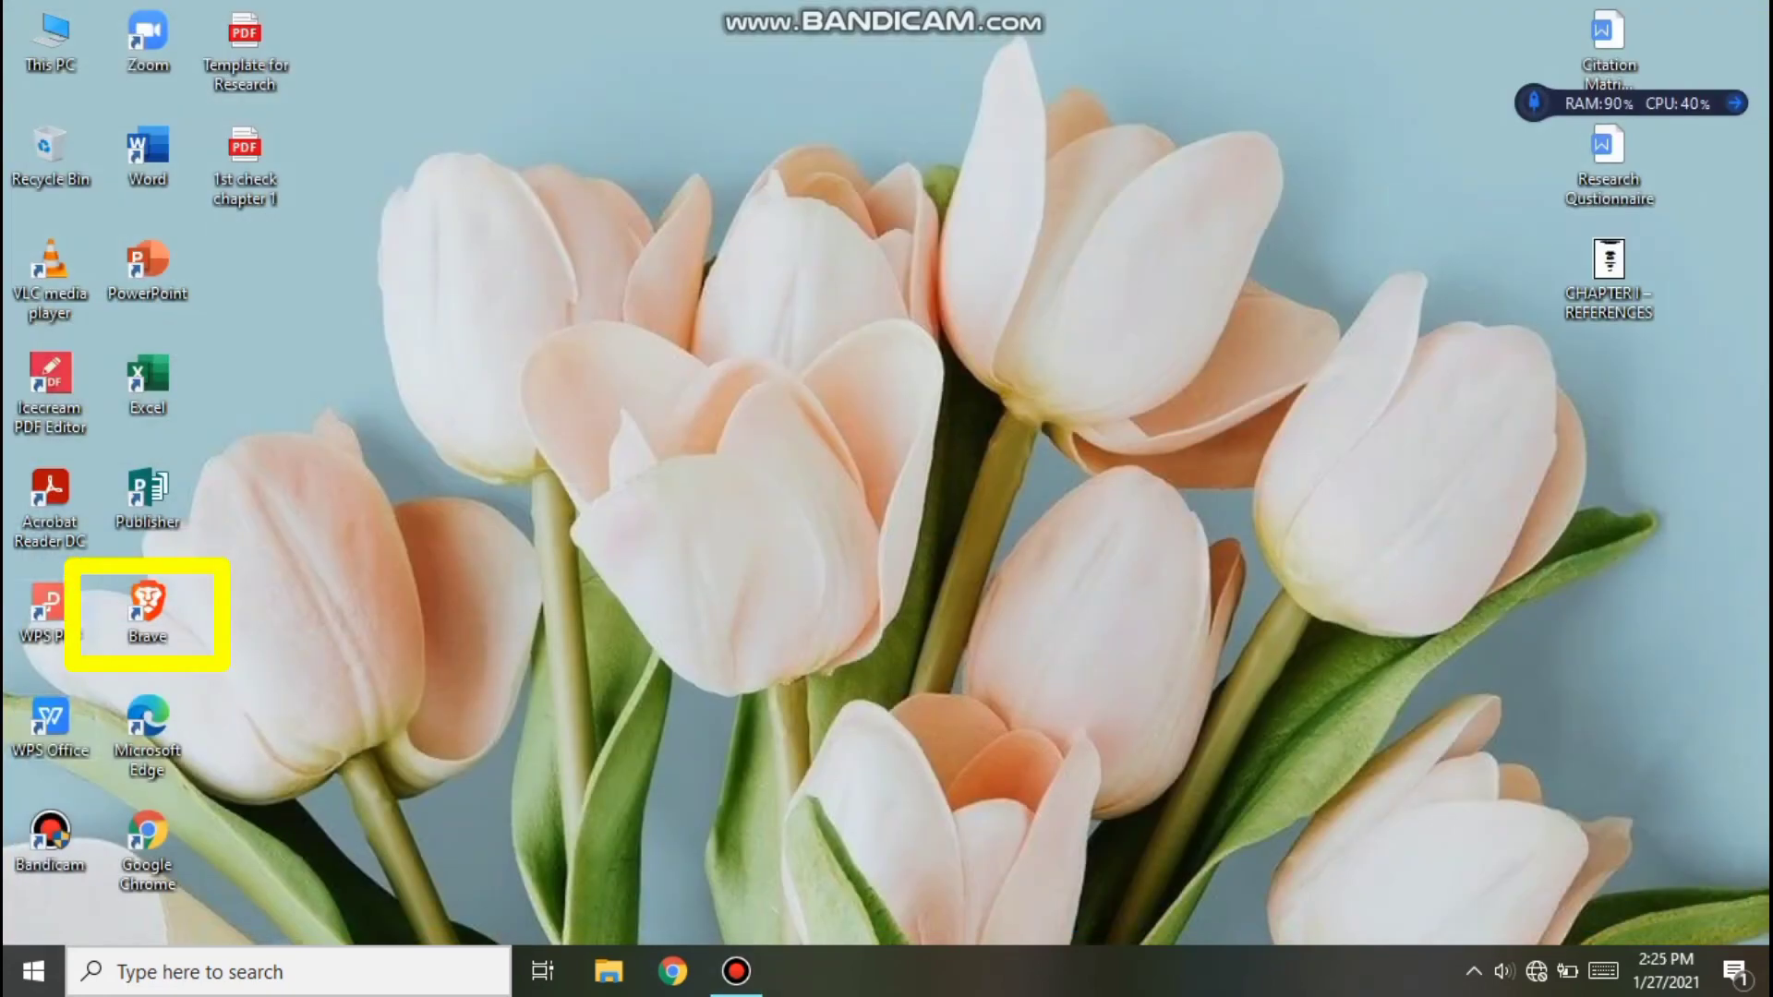
# Step: Launch the Brave browser from the desktop and open its browsing history
pyautogui.doubleClick(148, 612)
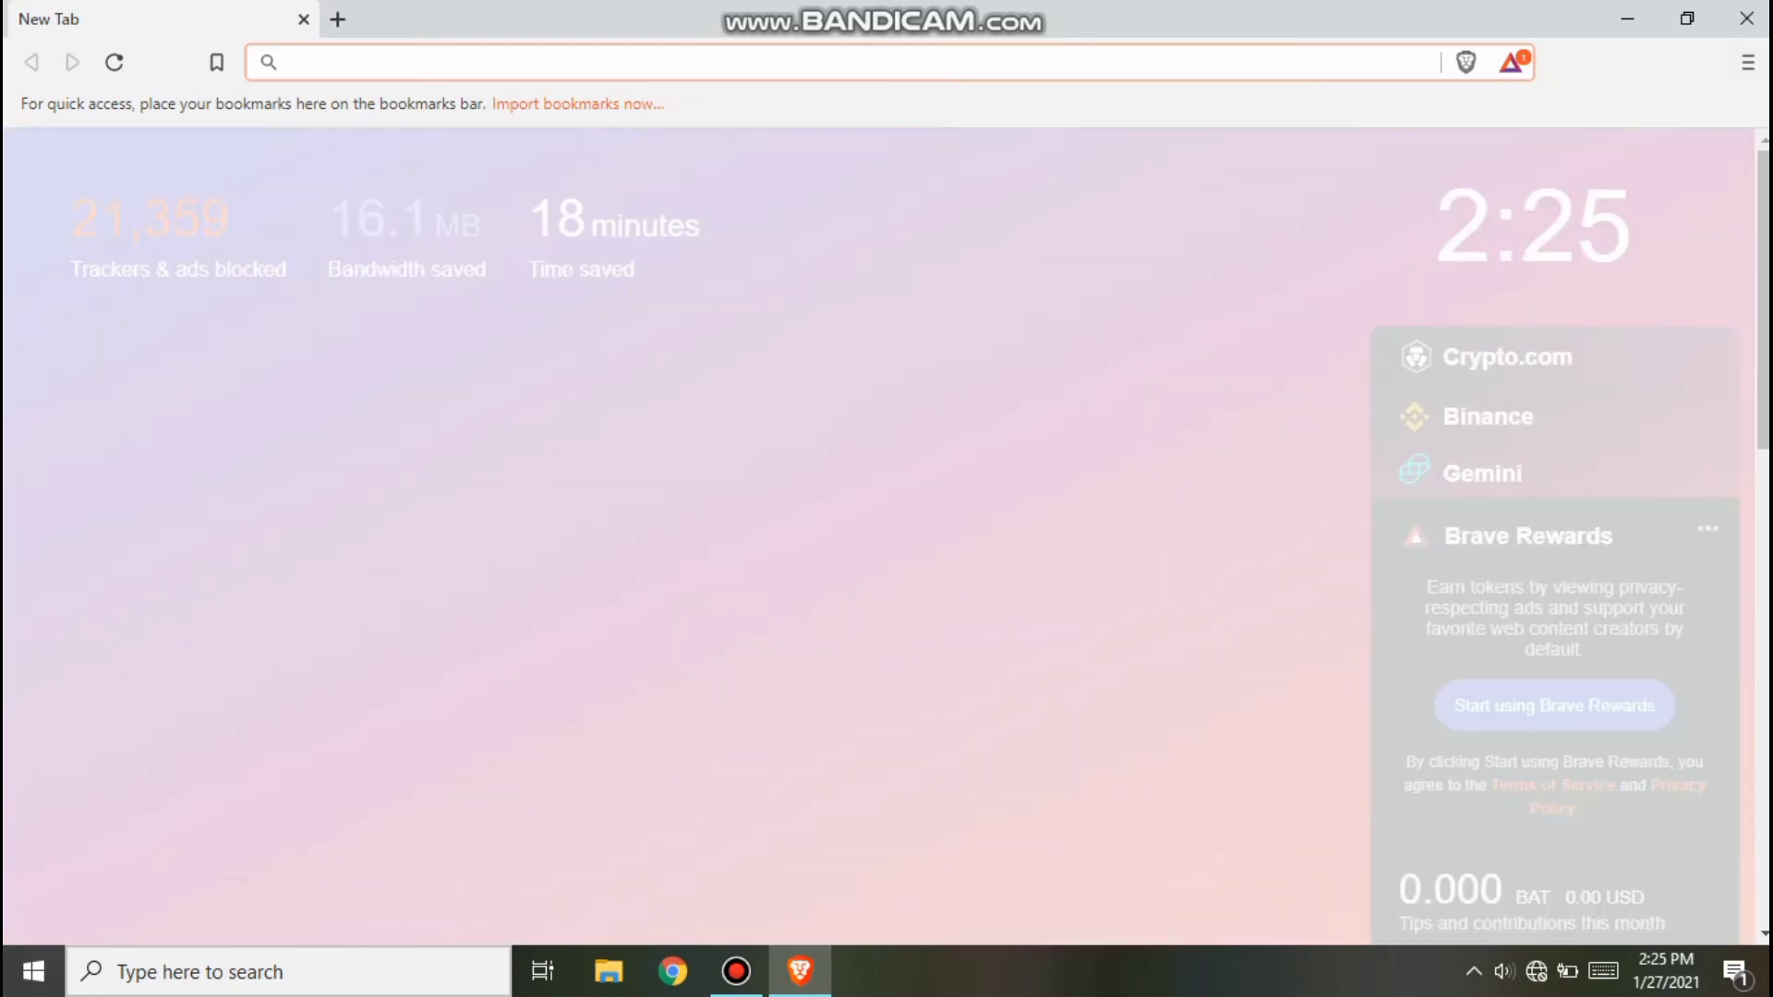
pyautogui.hotkey('ctrl', 'h')
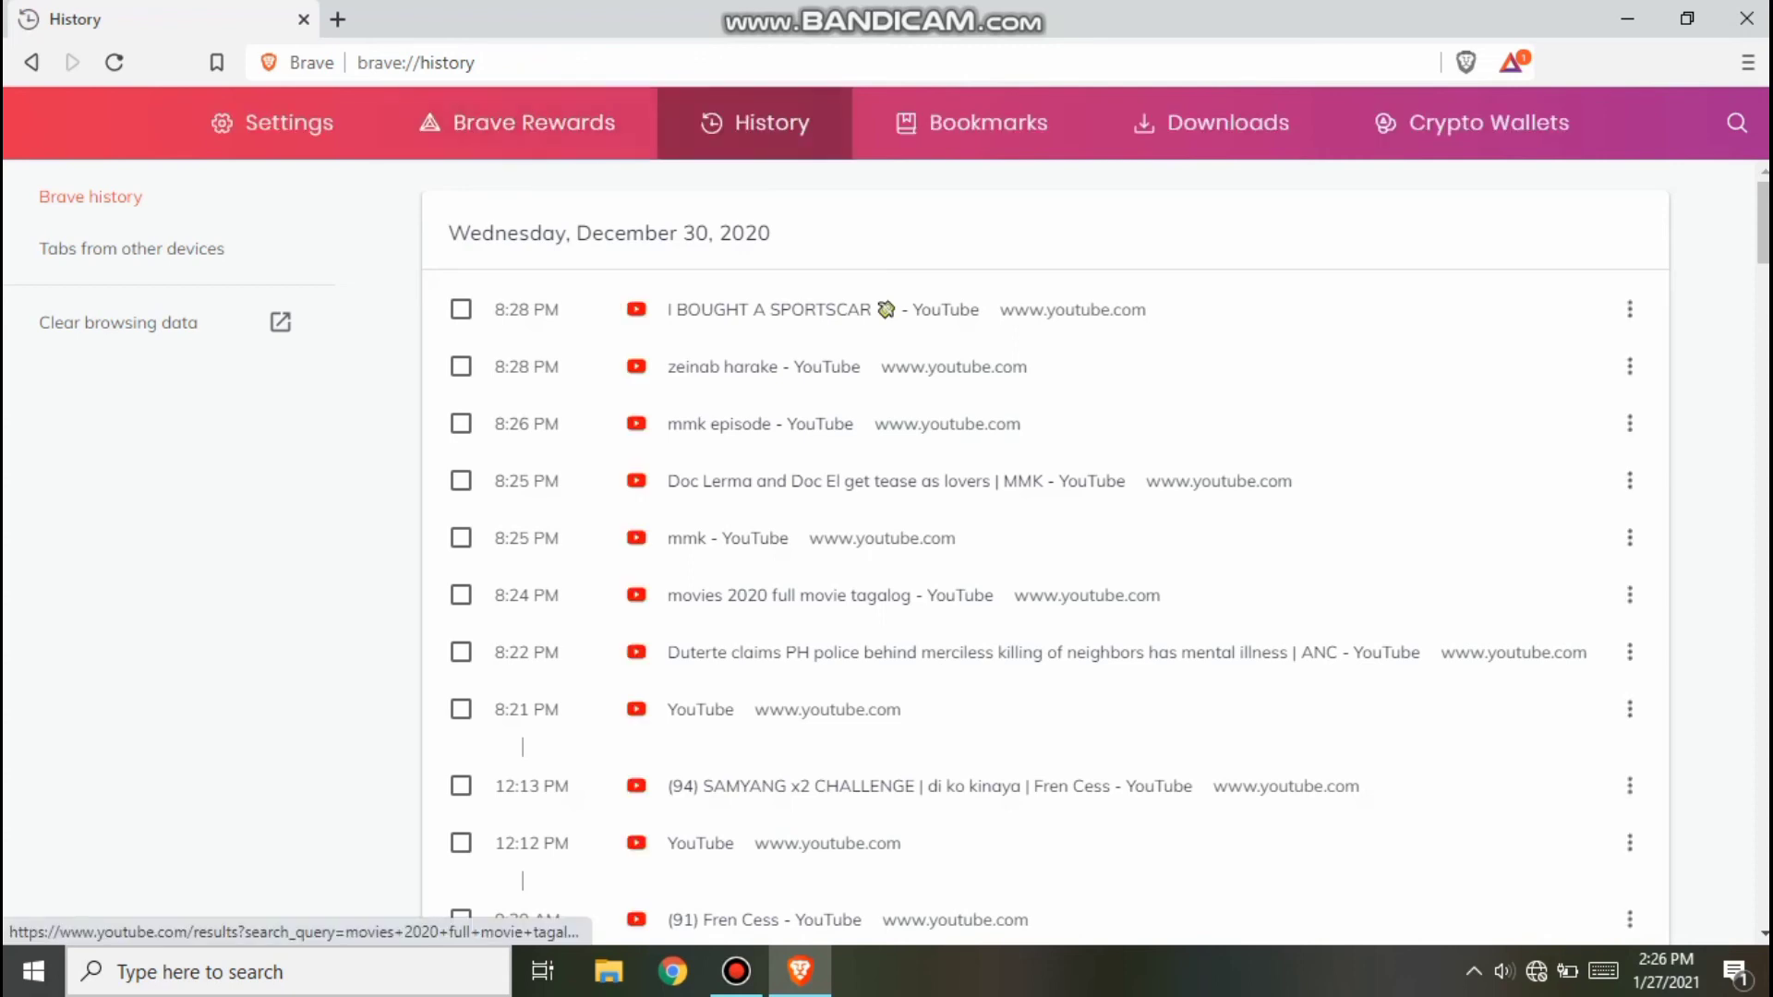
# Step: Review the Brave history entries from the newest down to the oldest and return to the start of the list
pyautogui.scroll(-3, 1044, 554)
pyautogui.scroll(-3, 1044, 554)
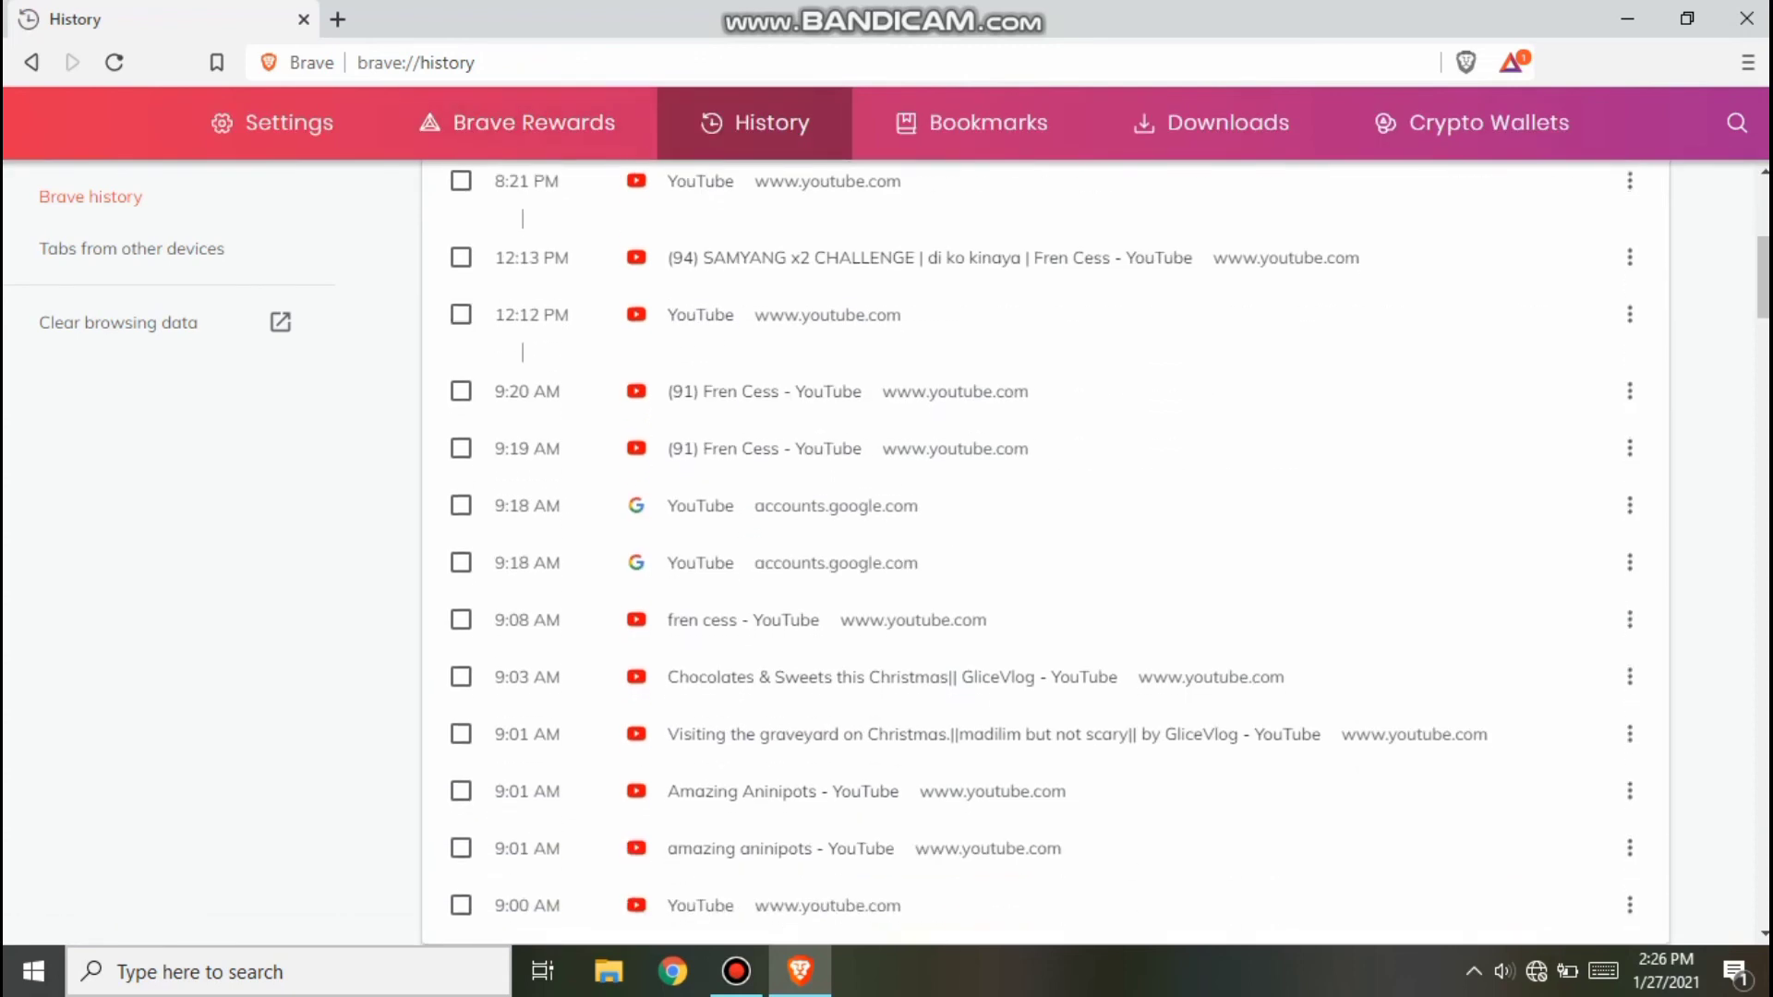
pyautogui.scroll(-4, 1043, 554)
pyautogui.scroll(-6, 1044, 554)
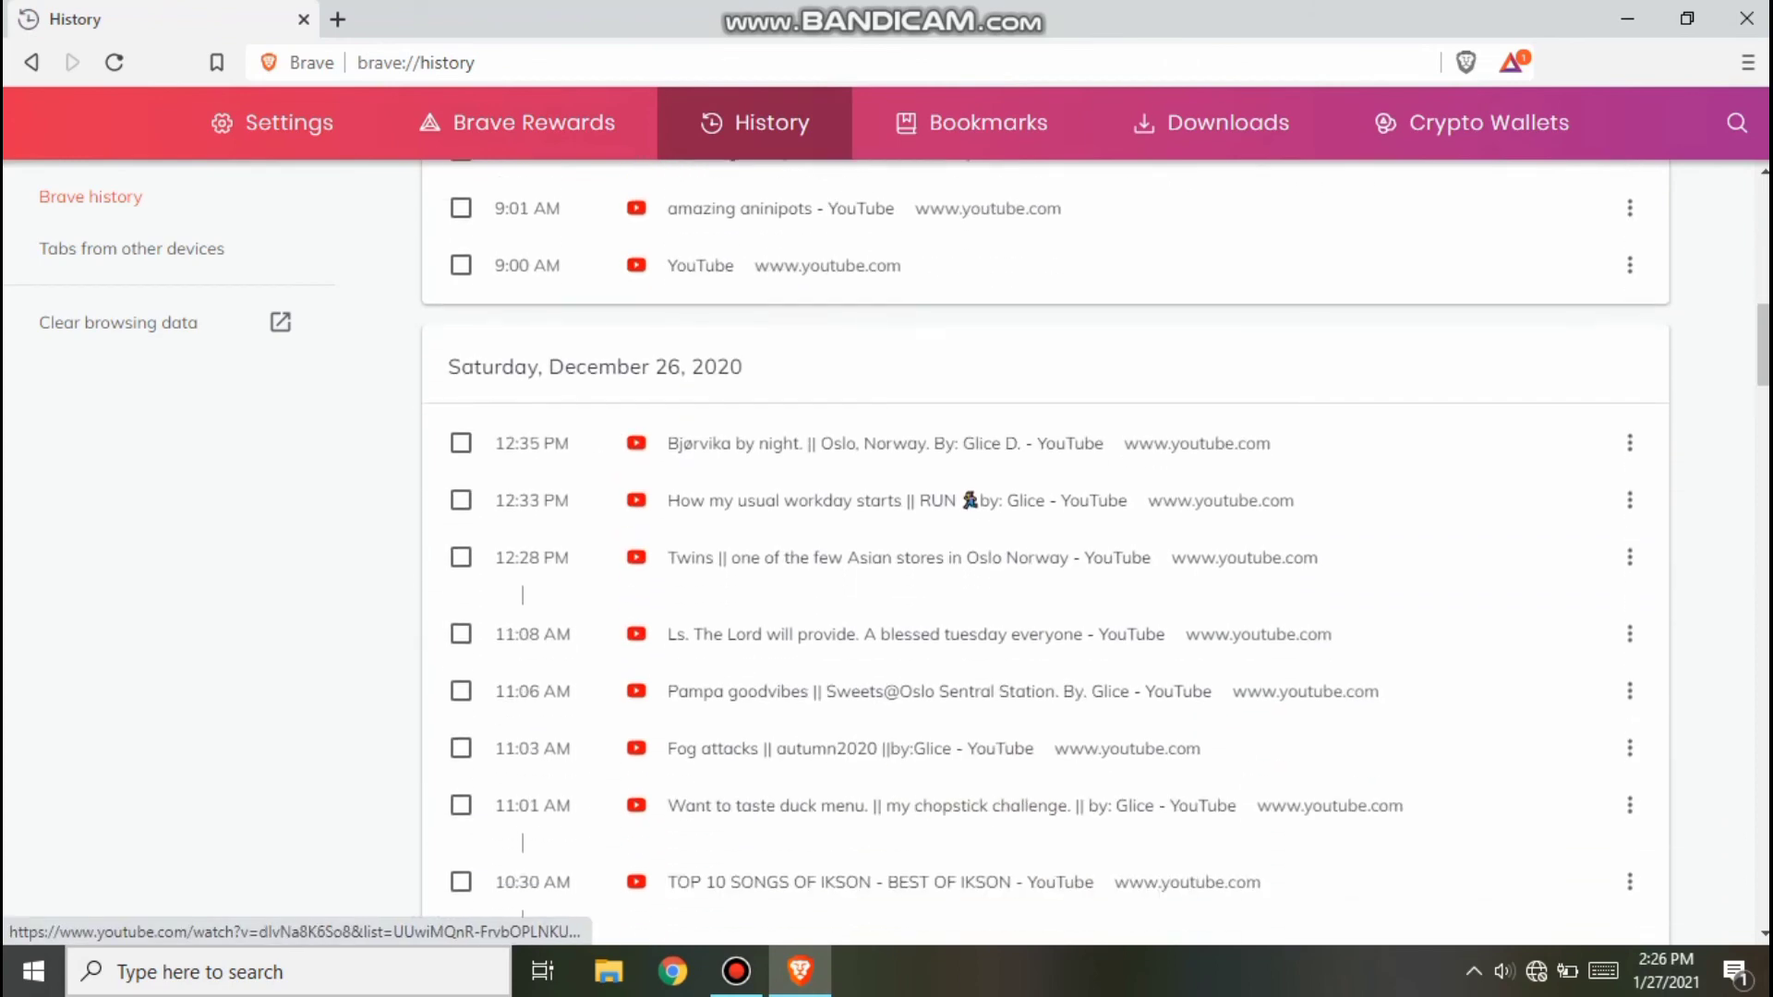
pyautogui.scroll(-4, 1043, 554)
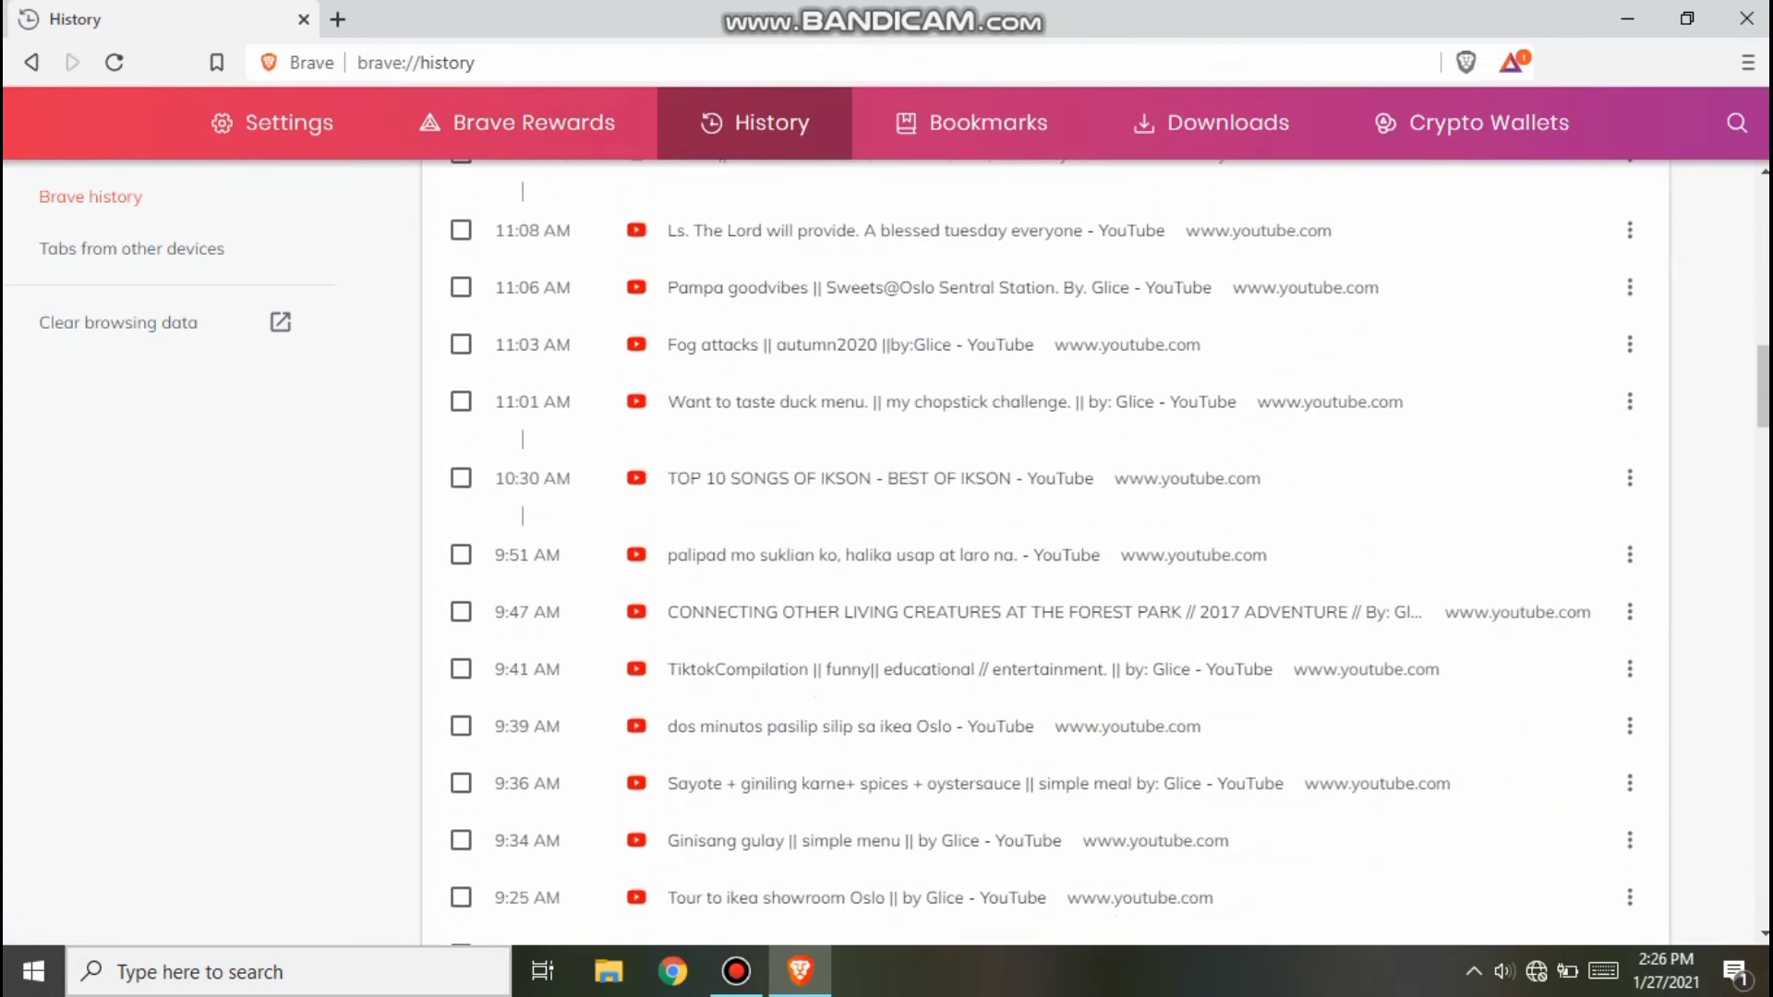
pyautogui.scroll(-4, 1044, 554)
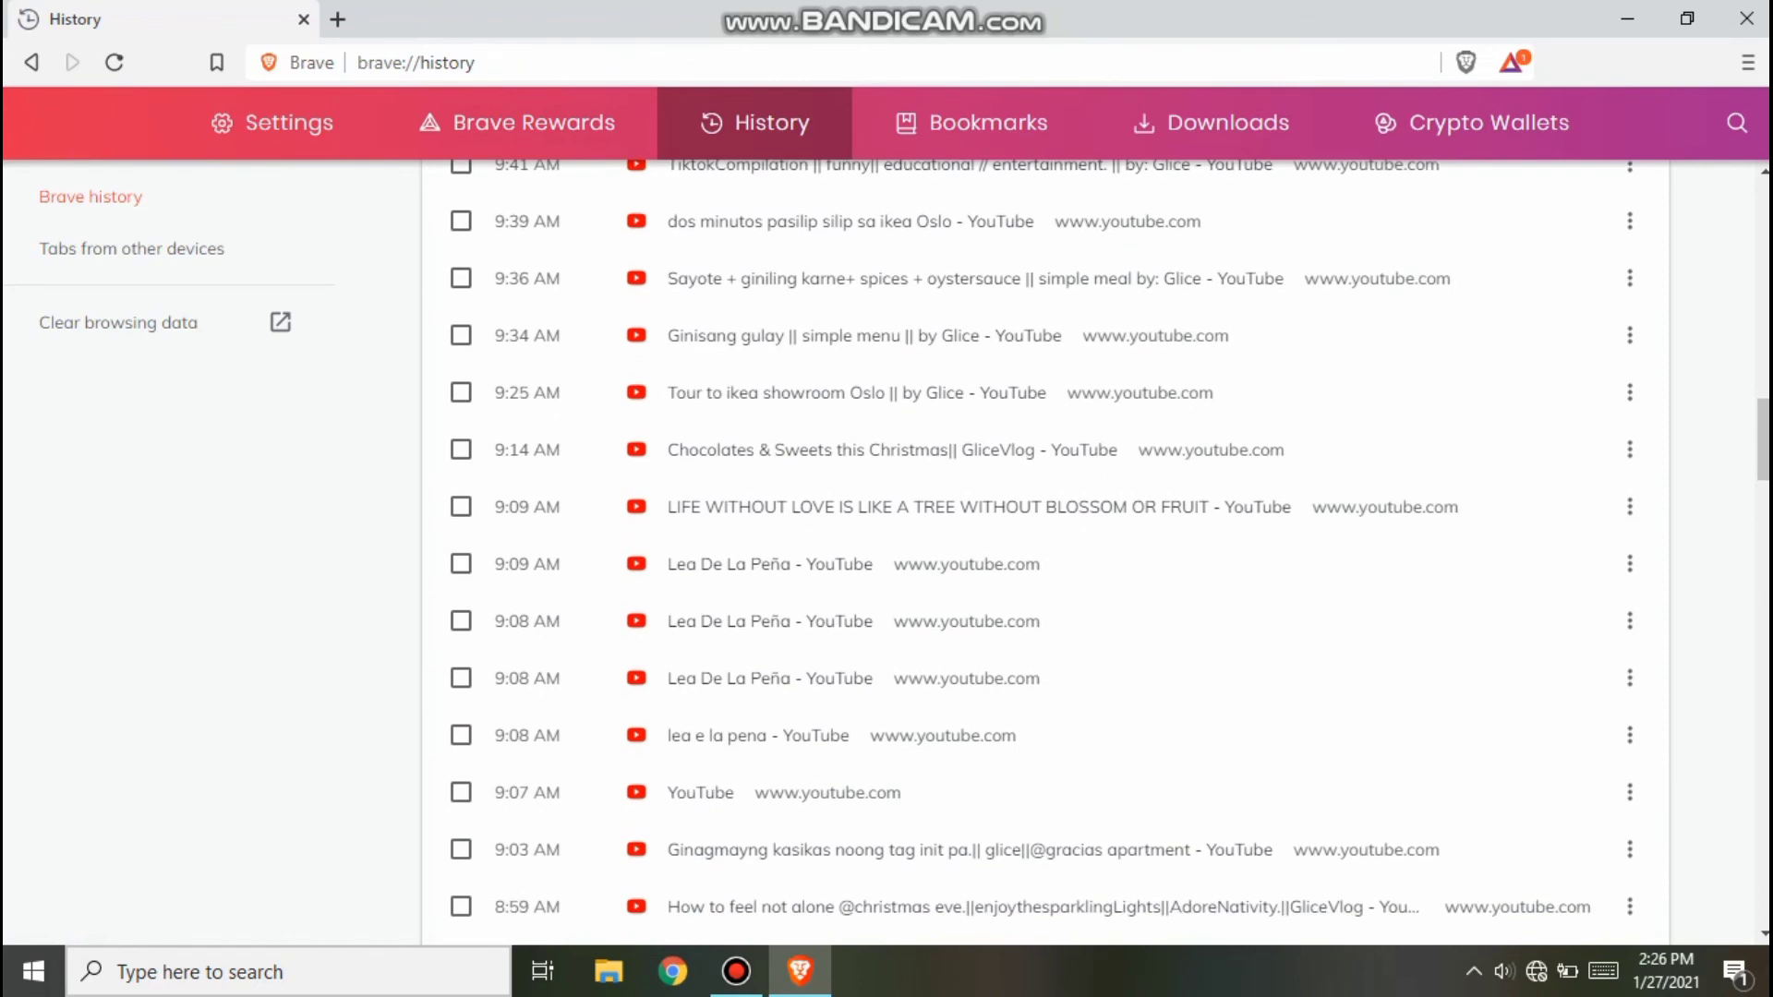
pyautogui.scroll(-7, 523, 798)
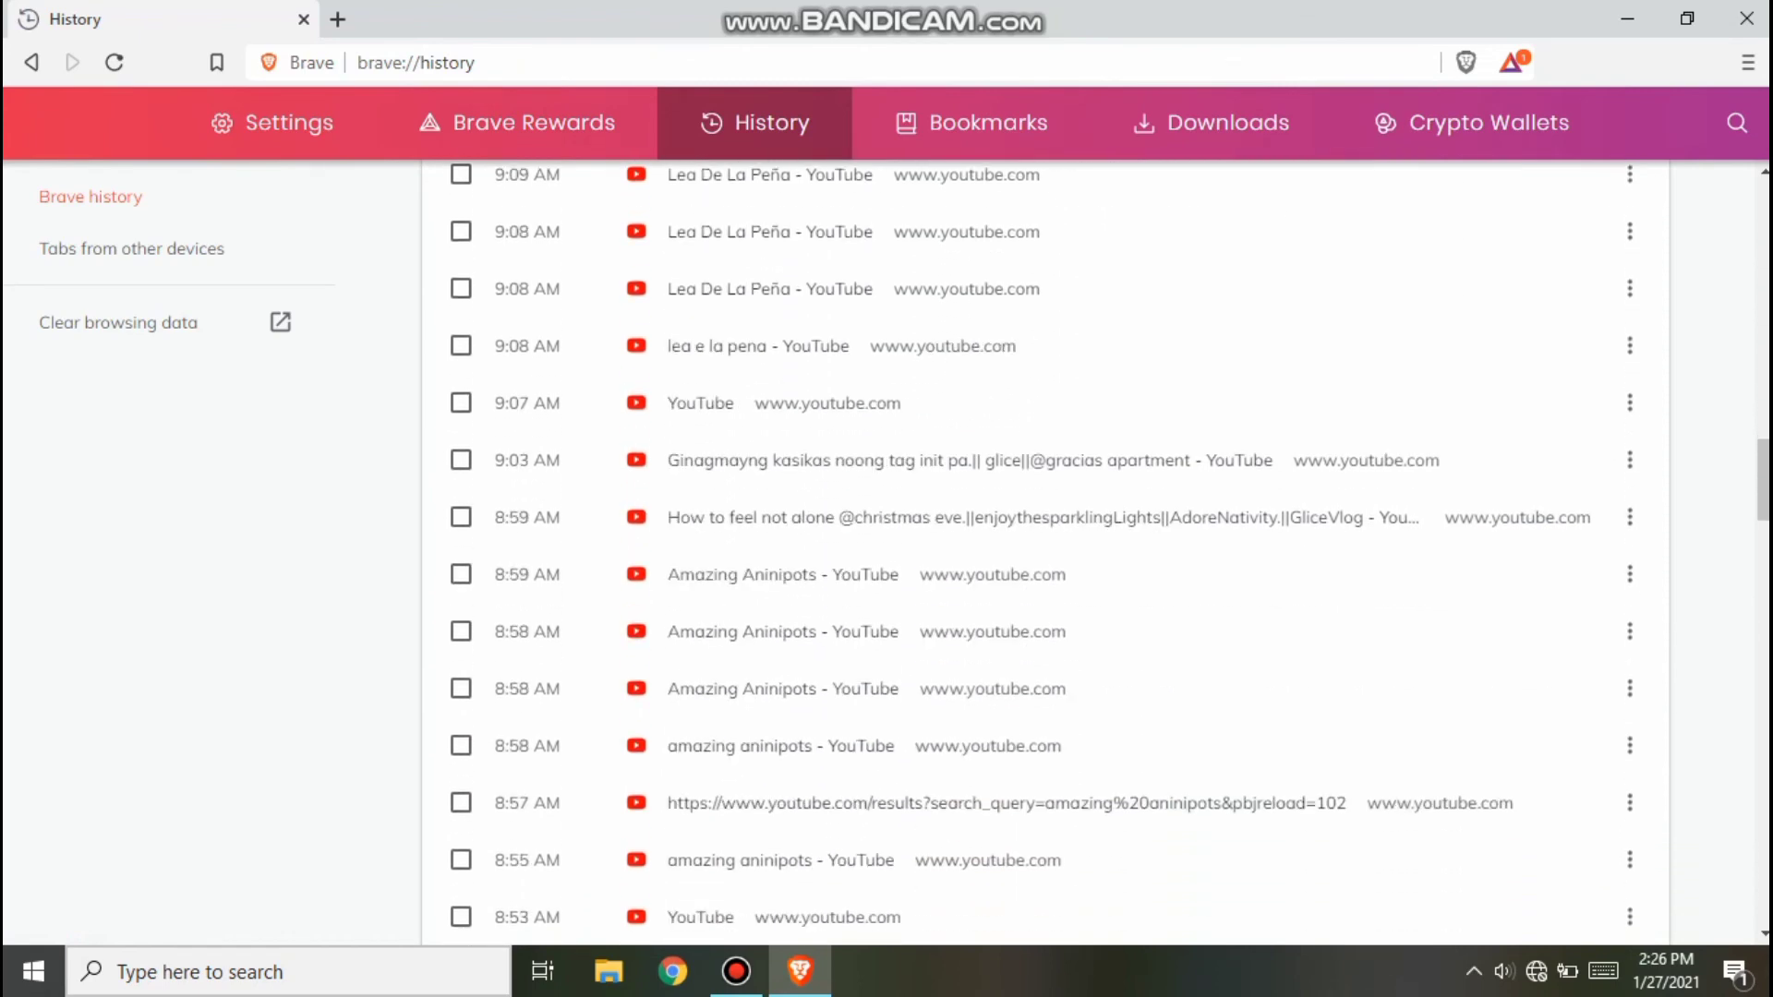
pyautogui.scroll(-8, 523, 797)
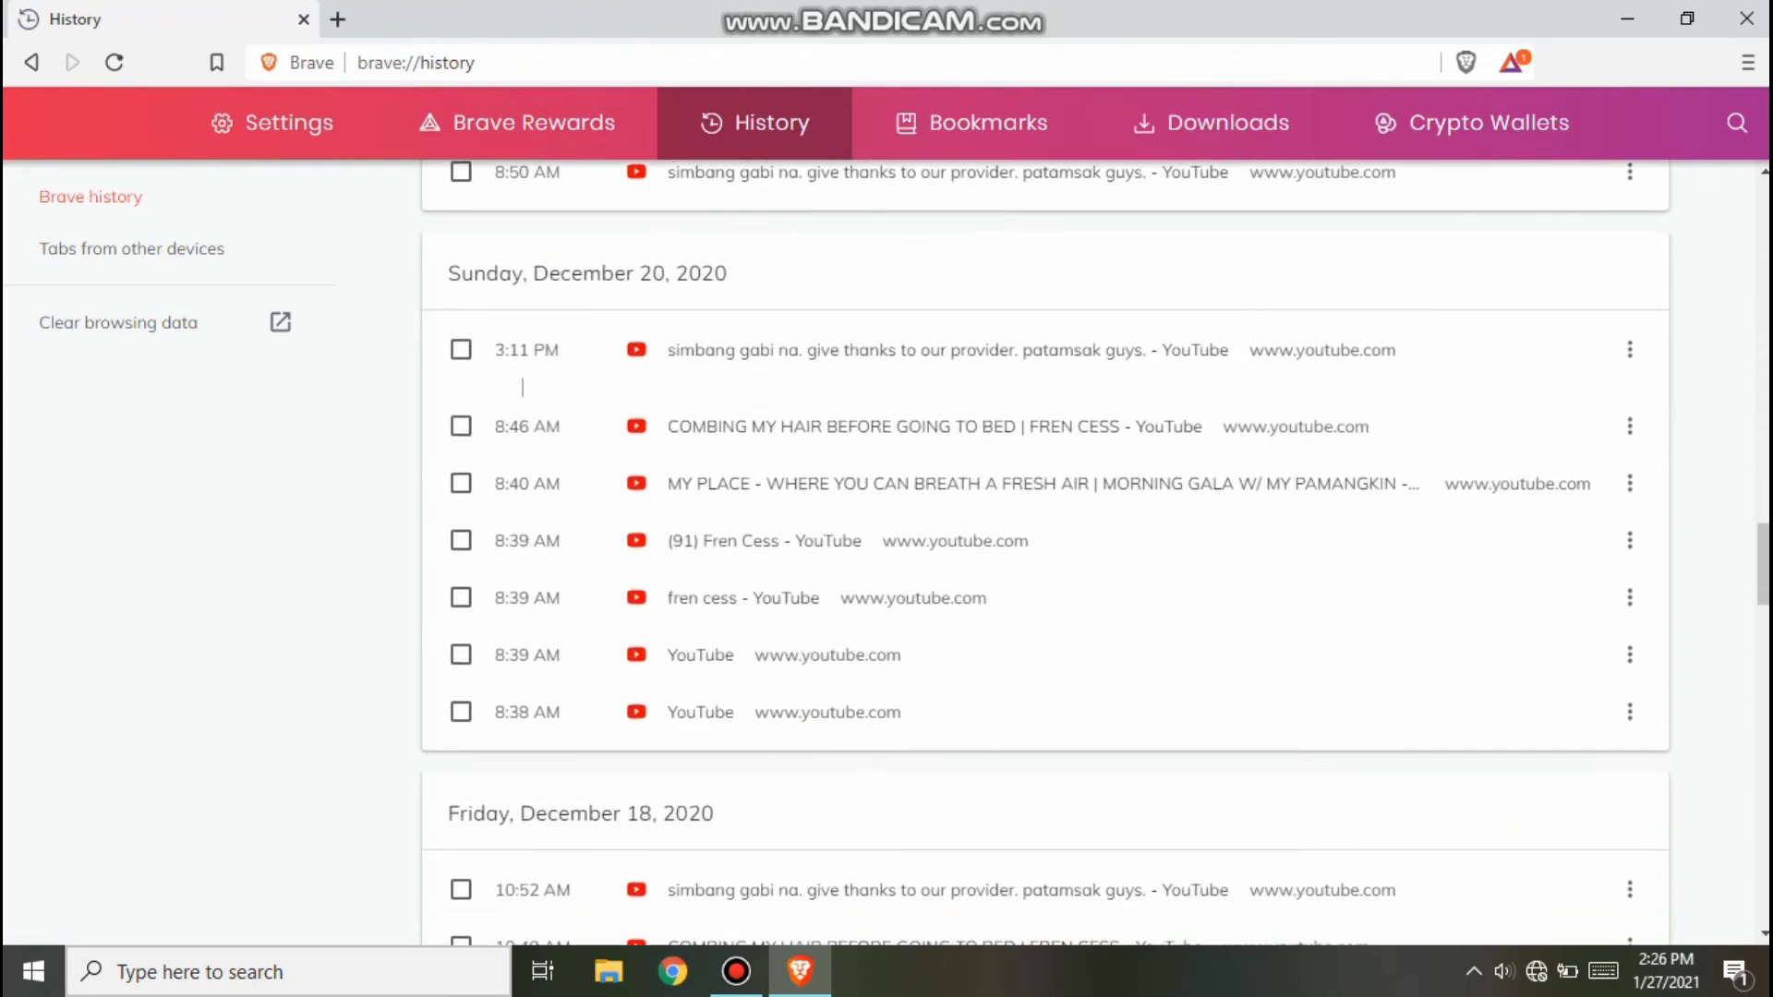
pyautogui.scroll(-20, 523, 834)
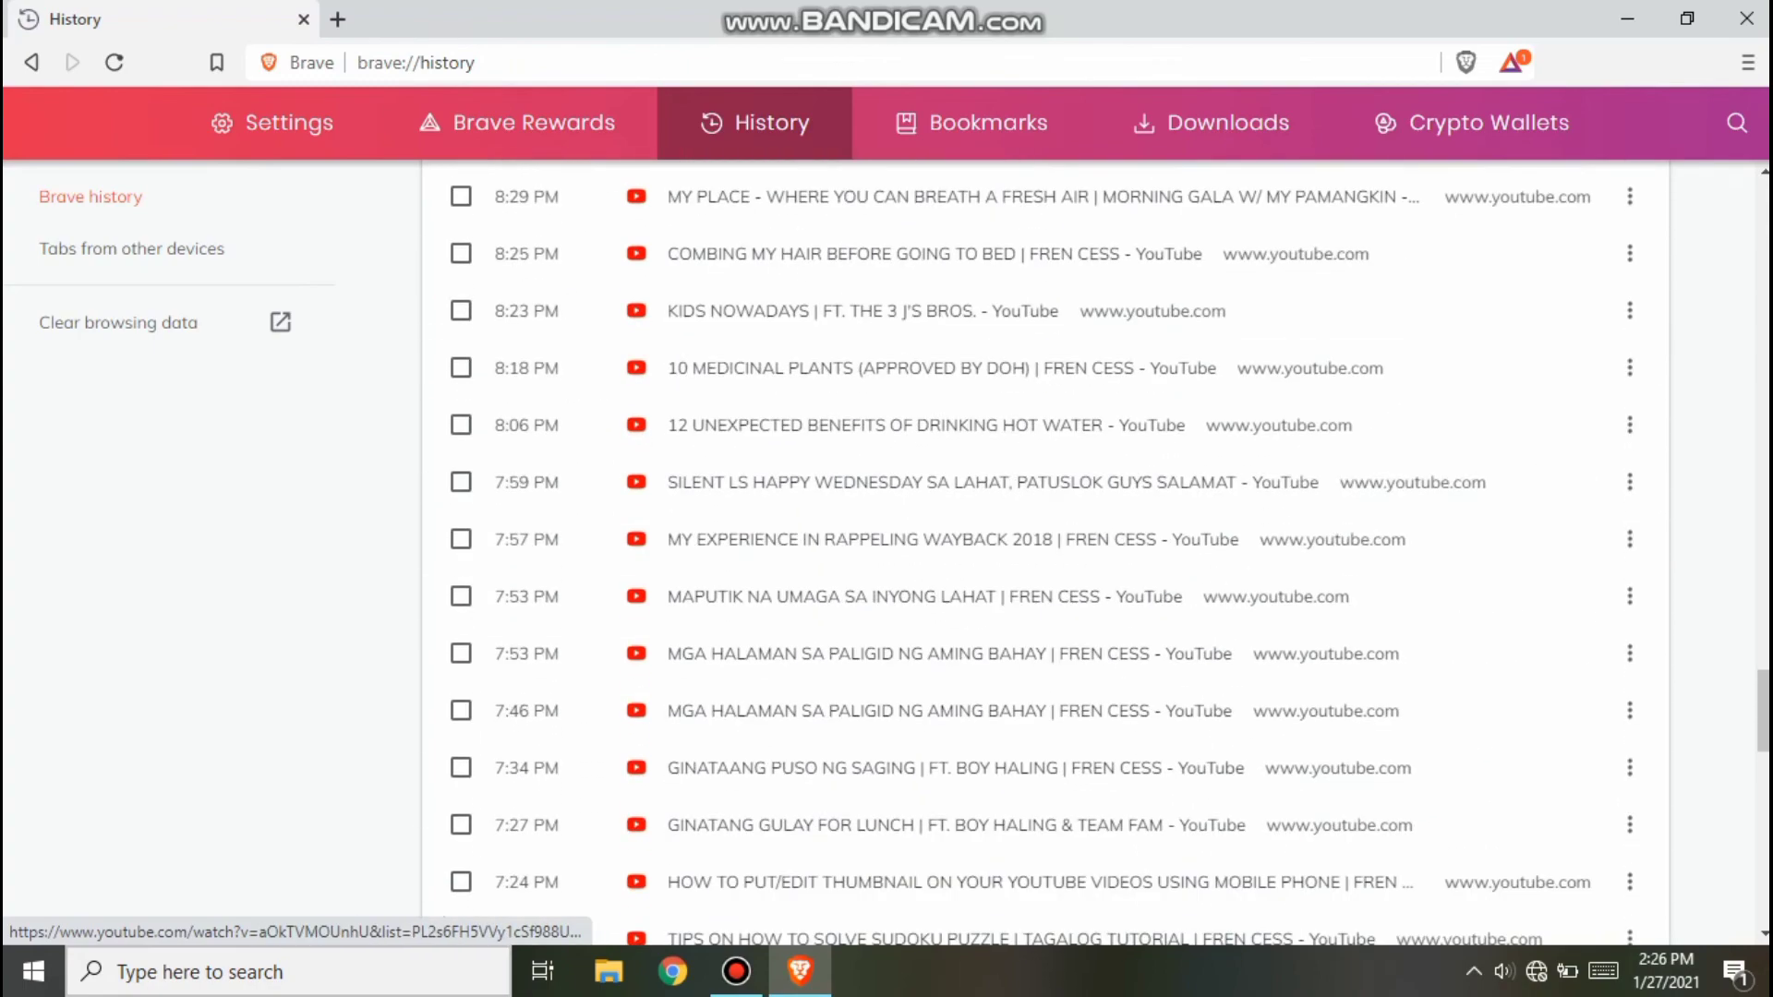
pyautogui.scroll(-1, 1043, 554)
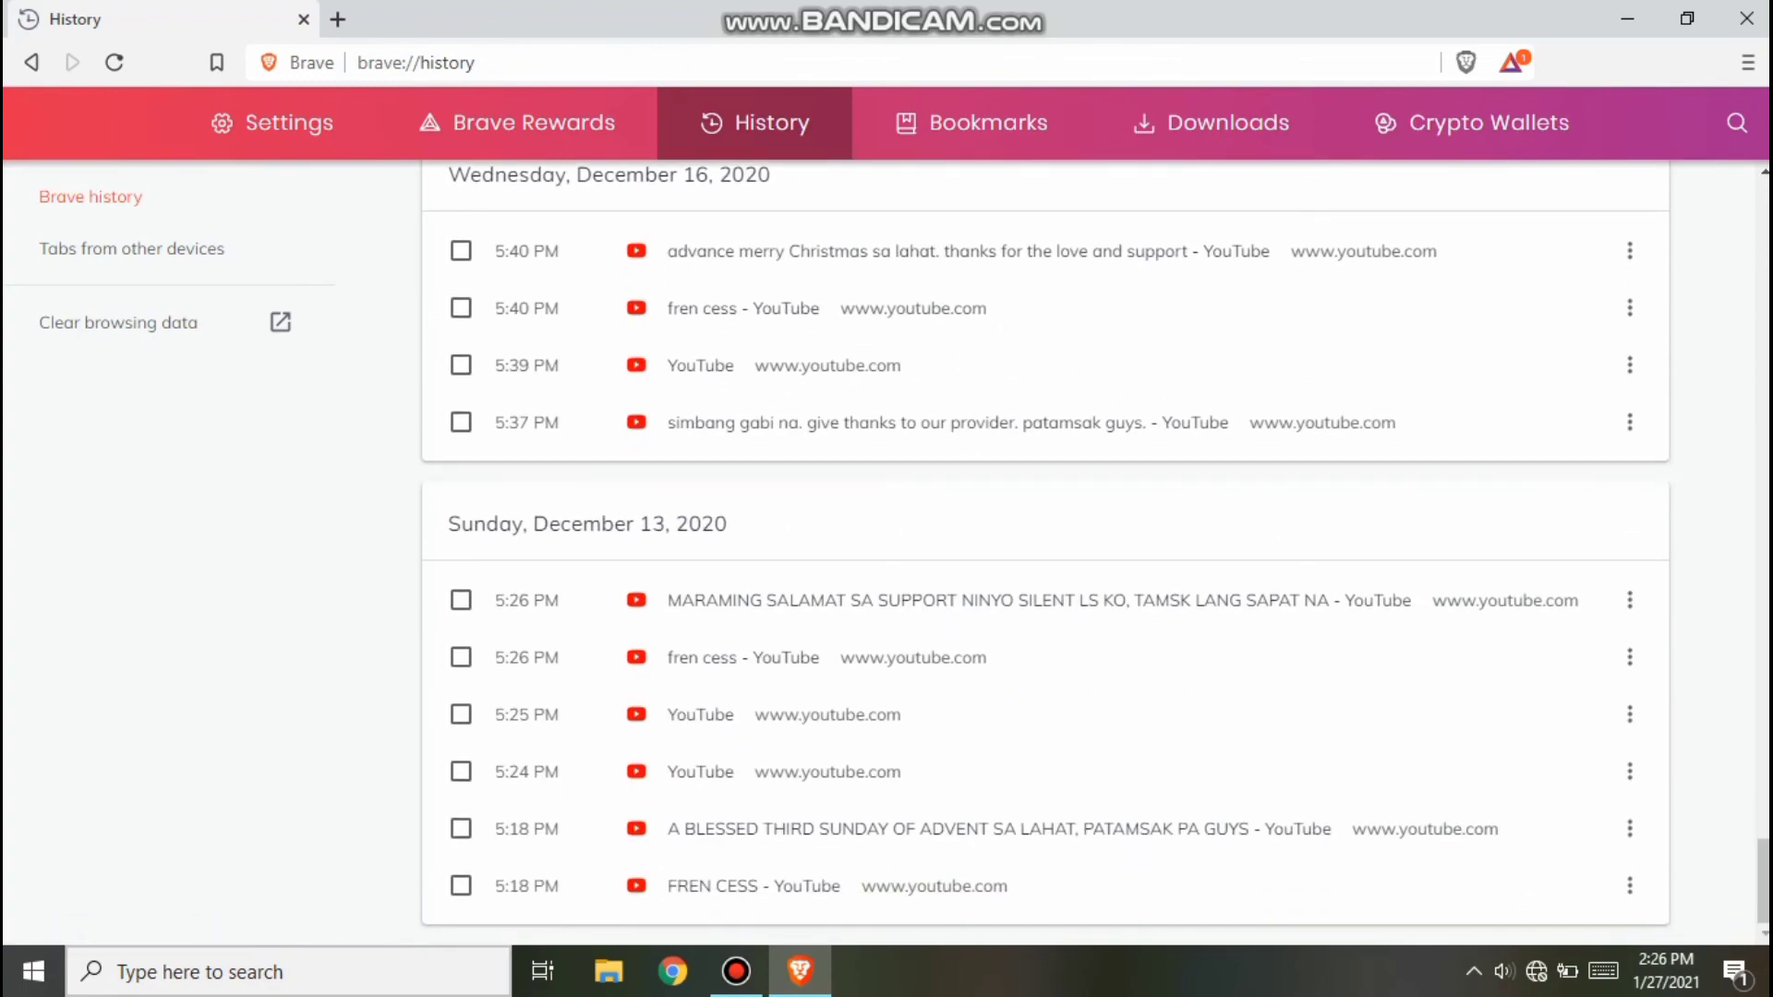
pyautogui.scroll(20, 522, 164)
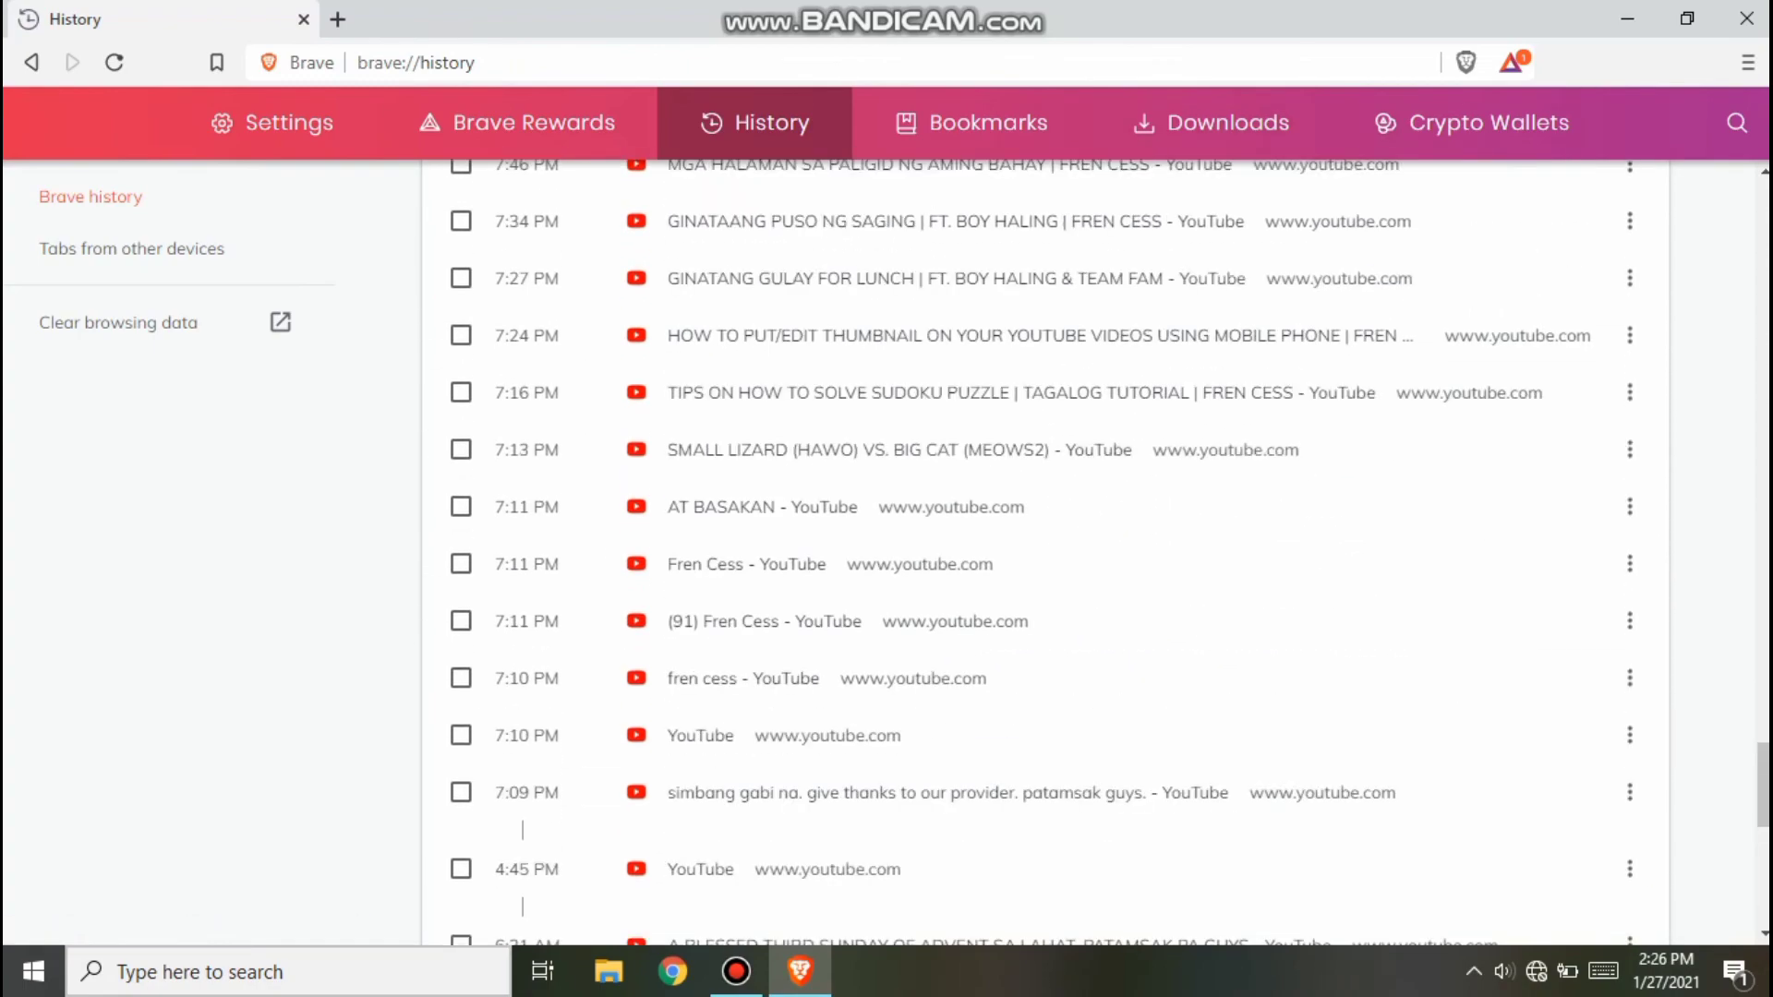
pyautogui.scroll(20, 1094, 554)
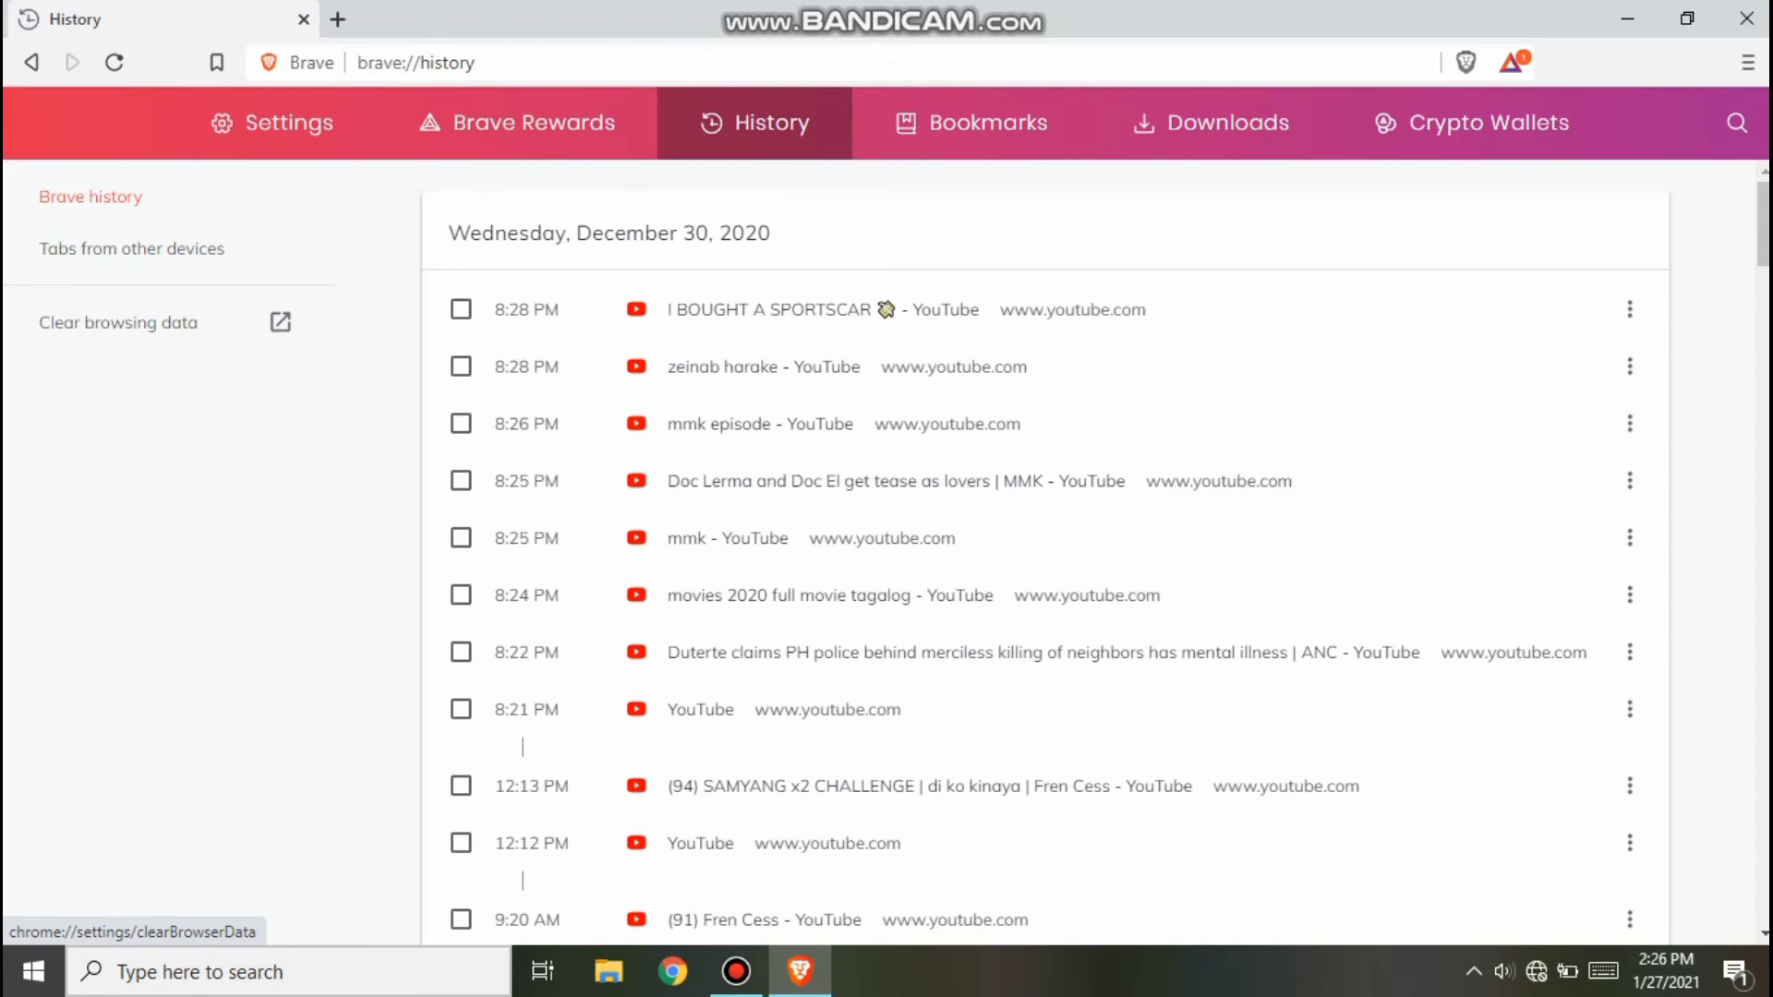
# Step: Clear Brave's browsing history, cookies and cached files for all time, and close the settings page and the browser
pyautogui.click(166, 323)
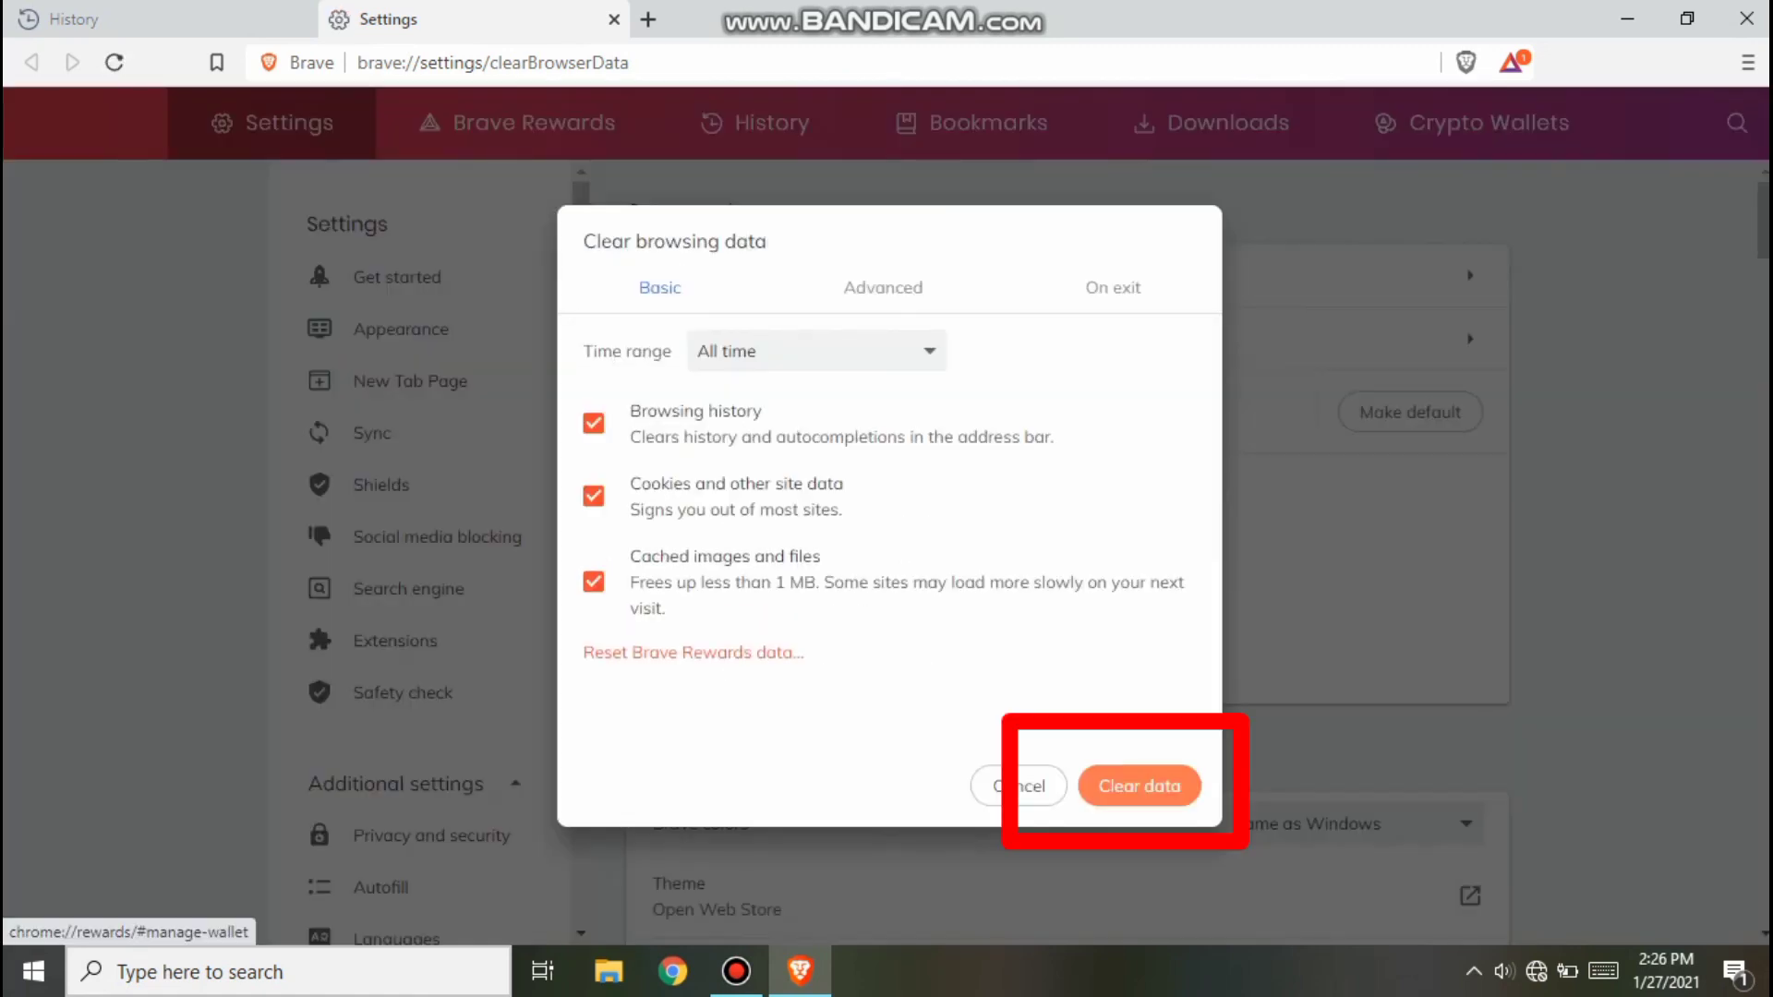
pyautogui.press('Return')
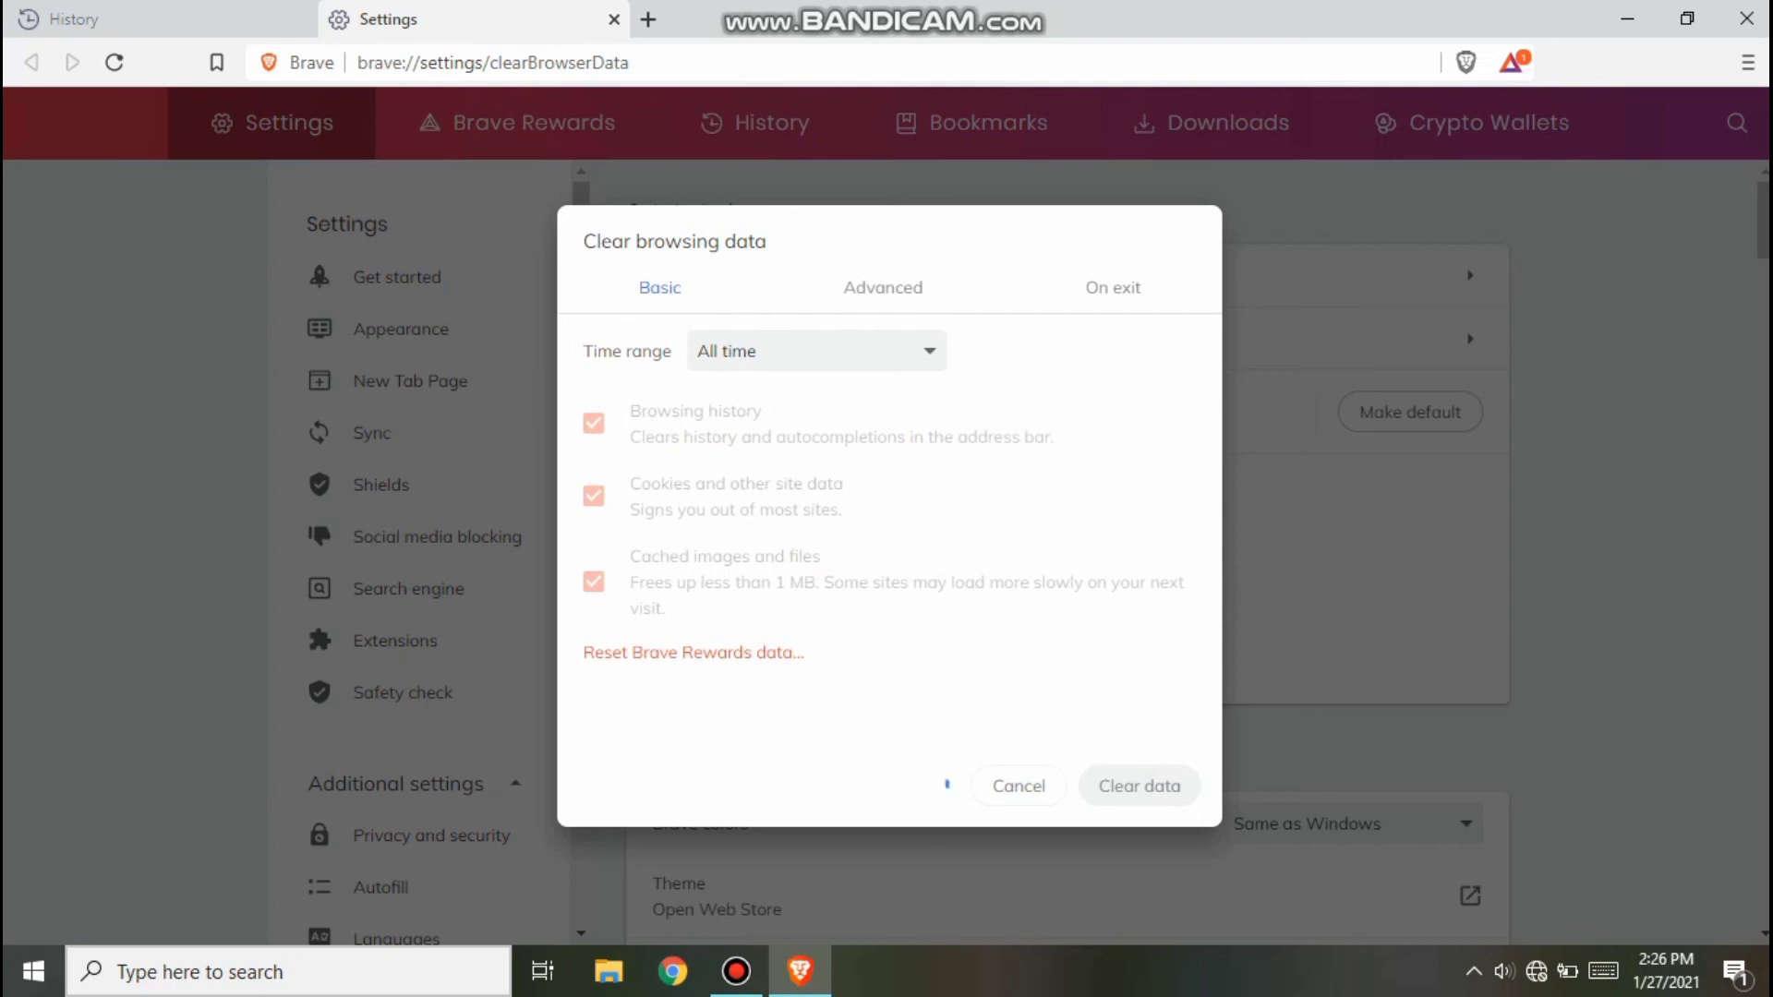
pyautogui.hotkey('ctrl', 'w')
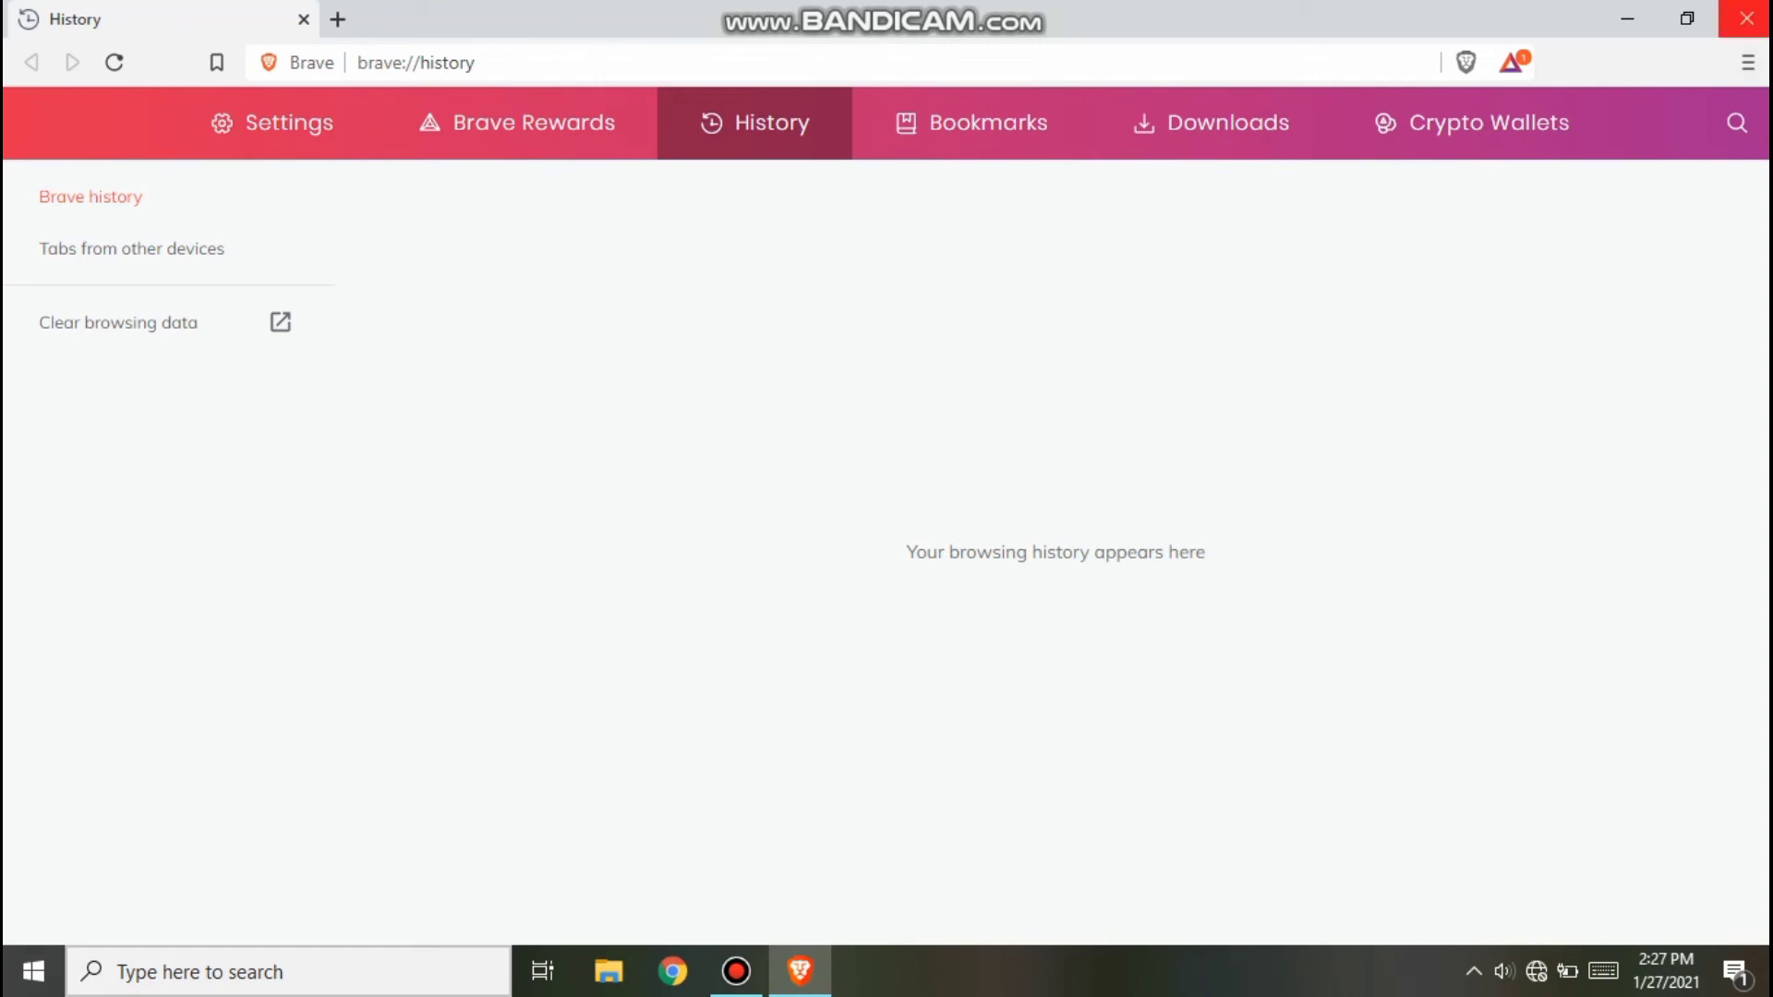
pyautogui.click(1746, 19)
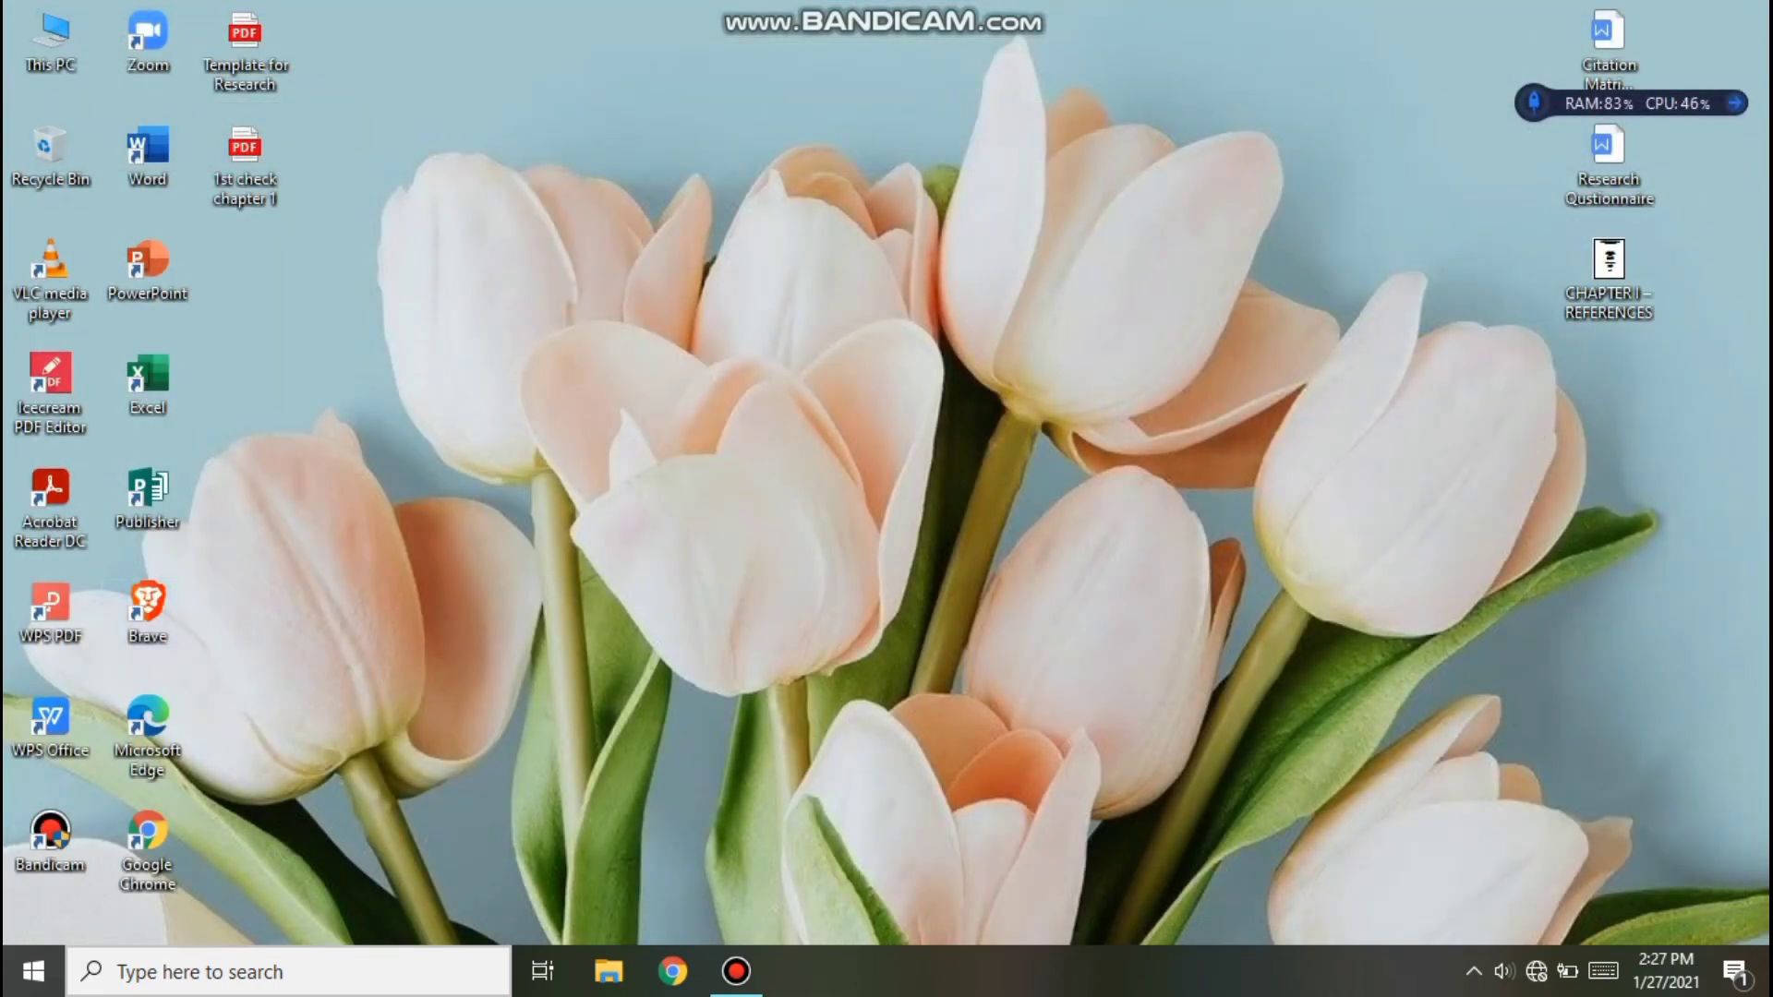
# Step: Refresh the desktop four times
pyautogui.rightClick(711, 204)
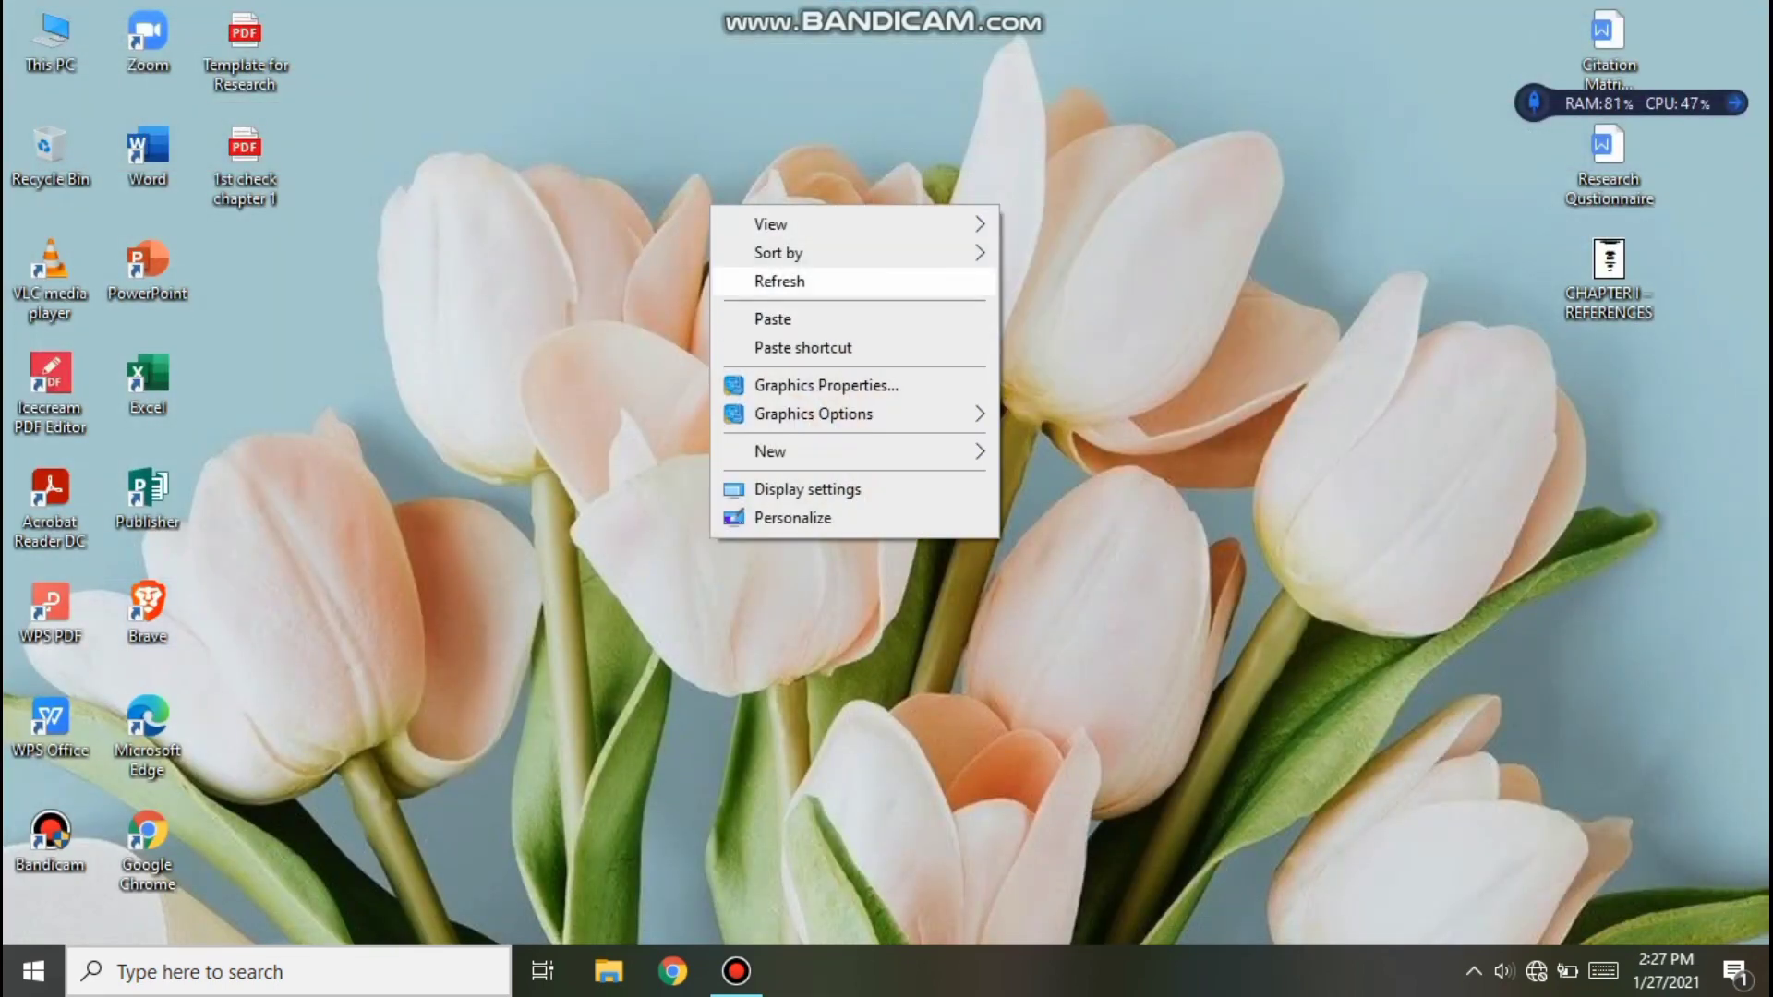
pyautogui.click(785, 279)
pyautogui.rightClick(762, 280)
pyautogui.click(831, 355)
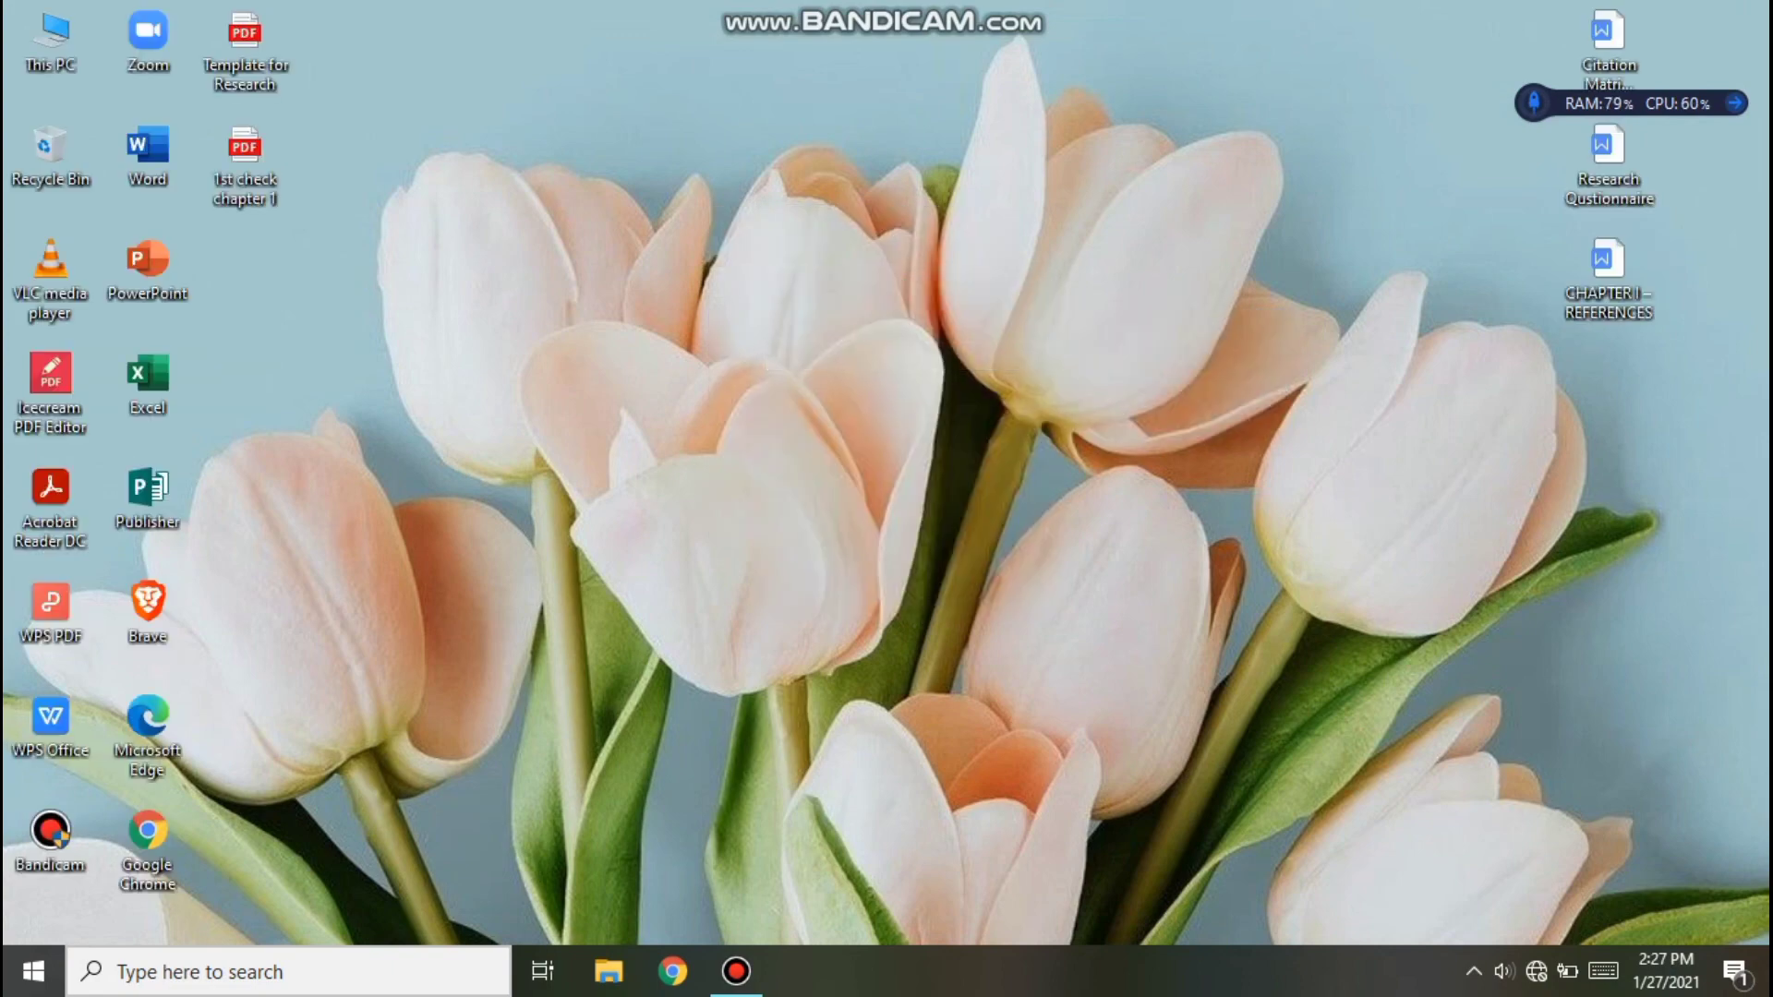
pyautogui.rightClick(800, 278)
pyautogui.click(863, 355)
pyautogui.rightClick(780, 234)
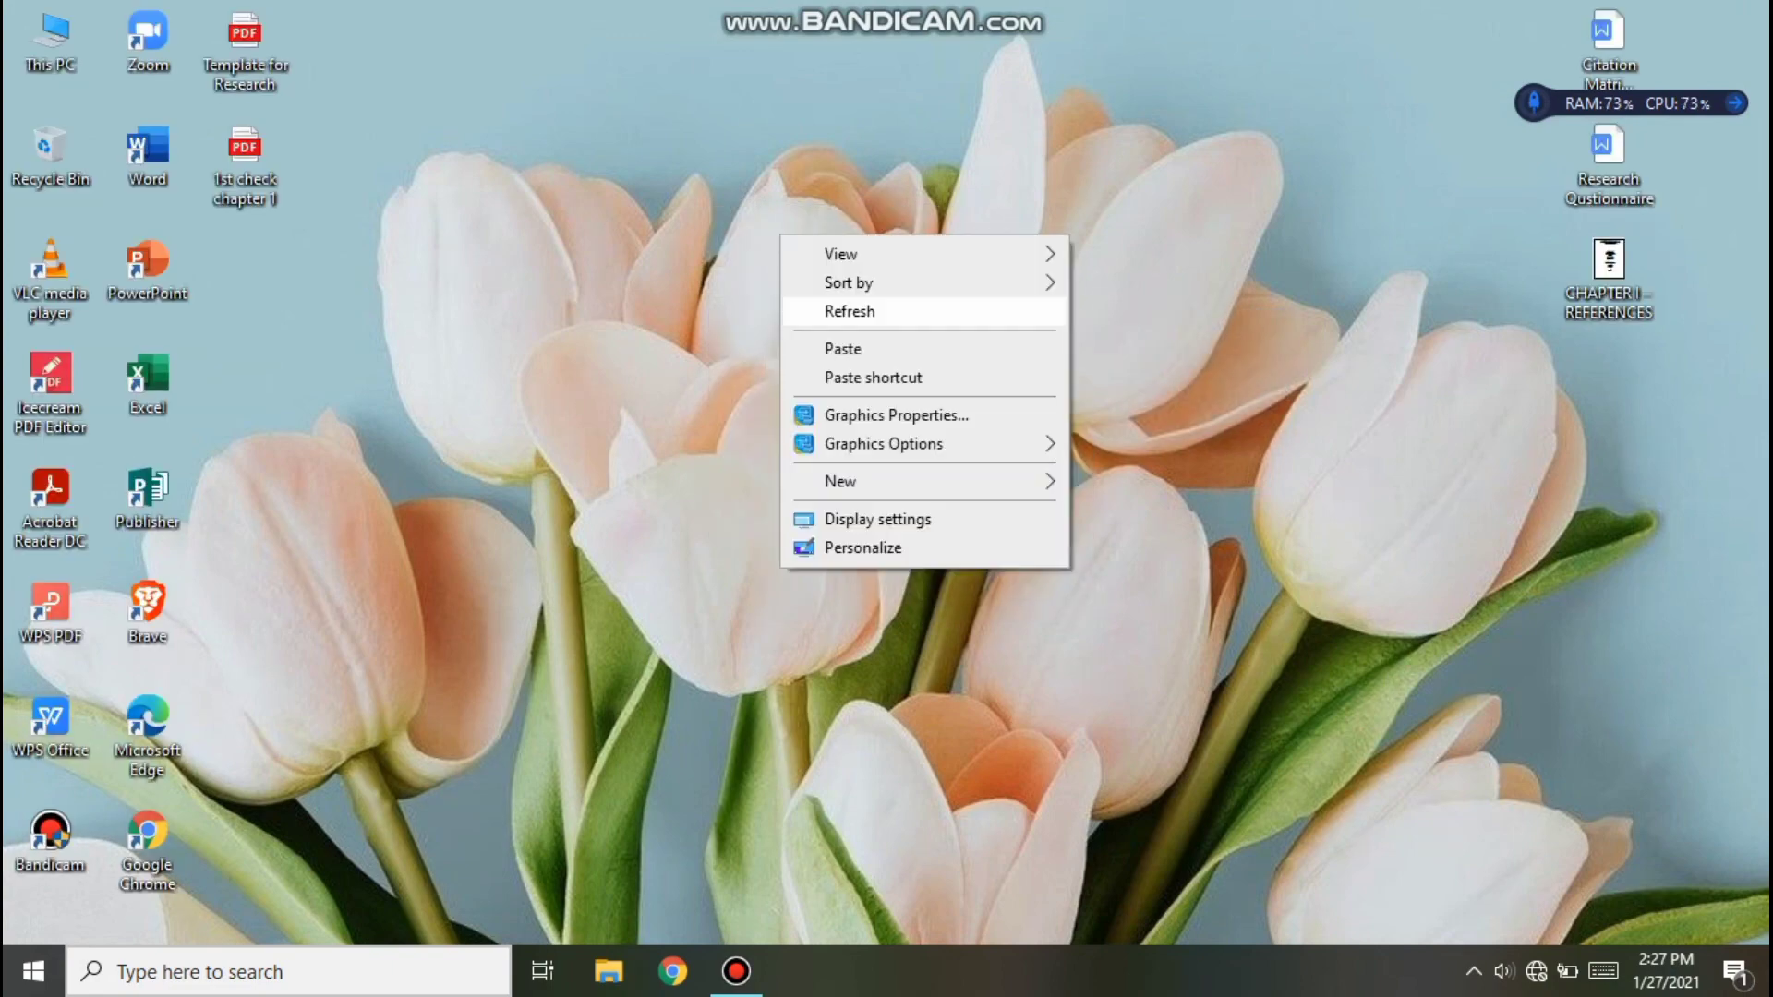
pyautogui.click(830, 311)
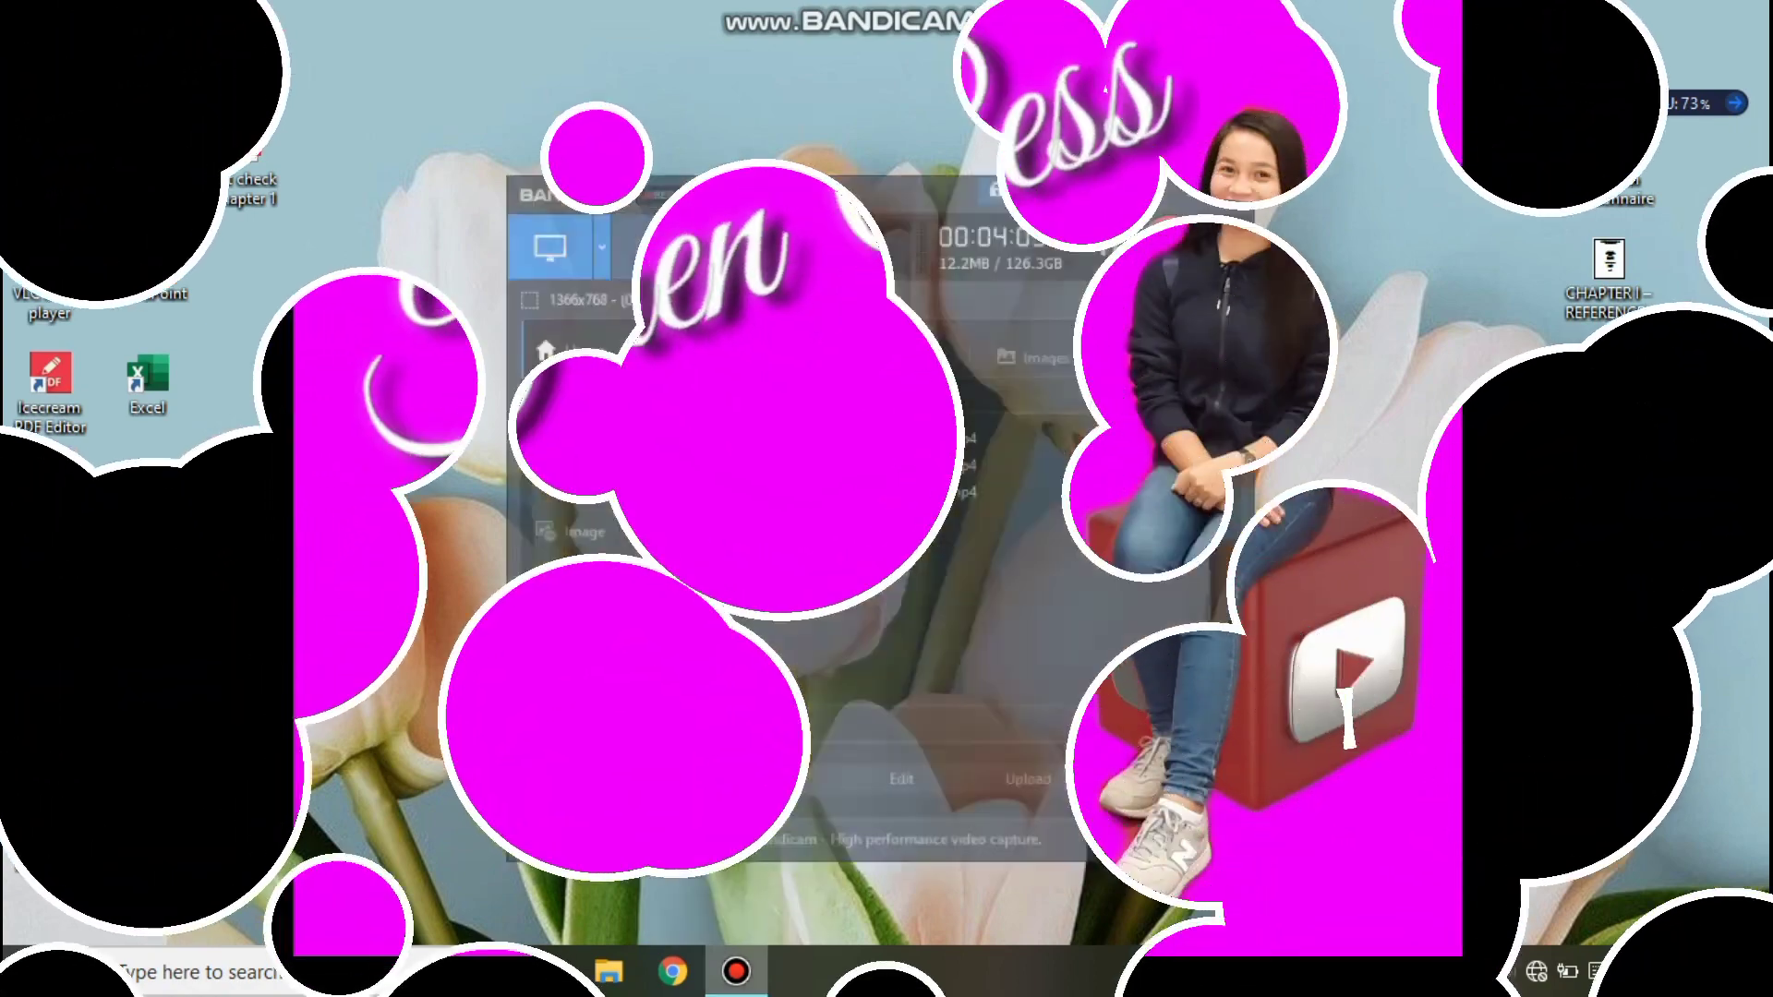